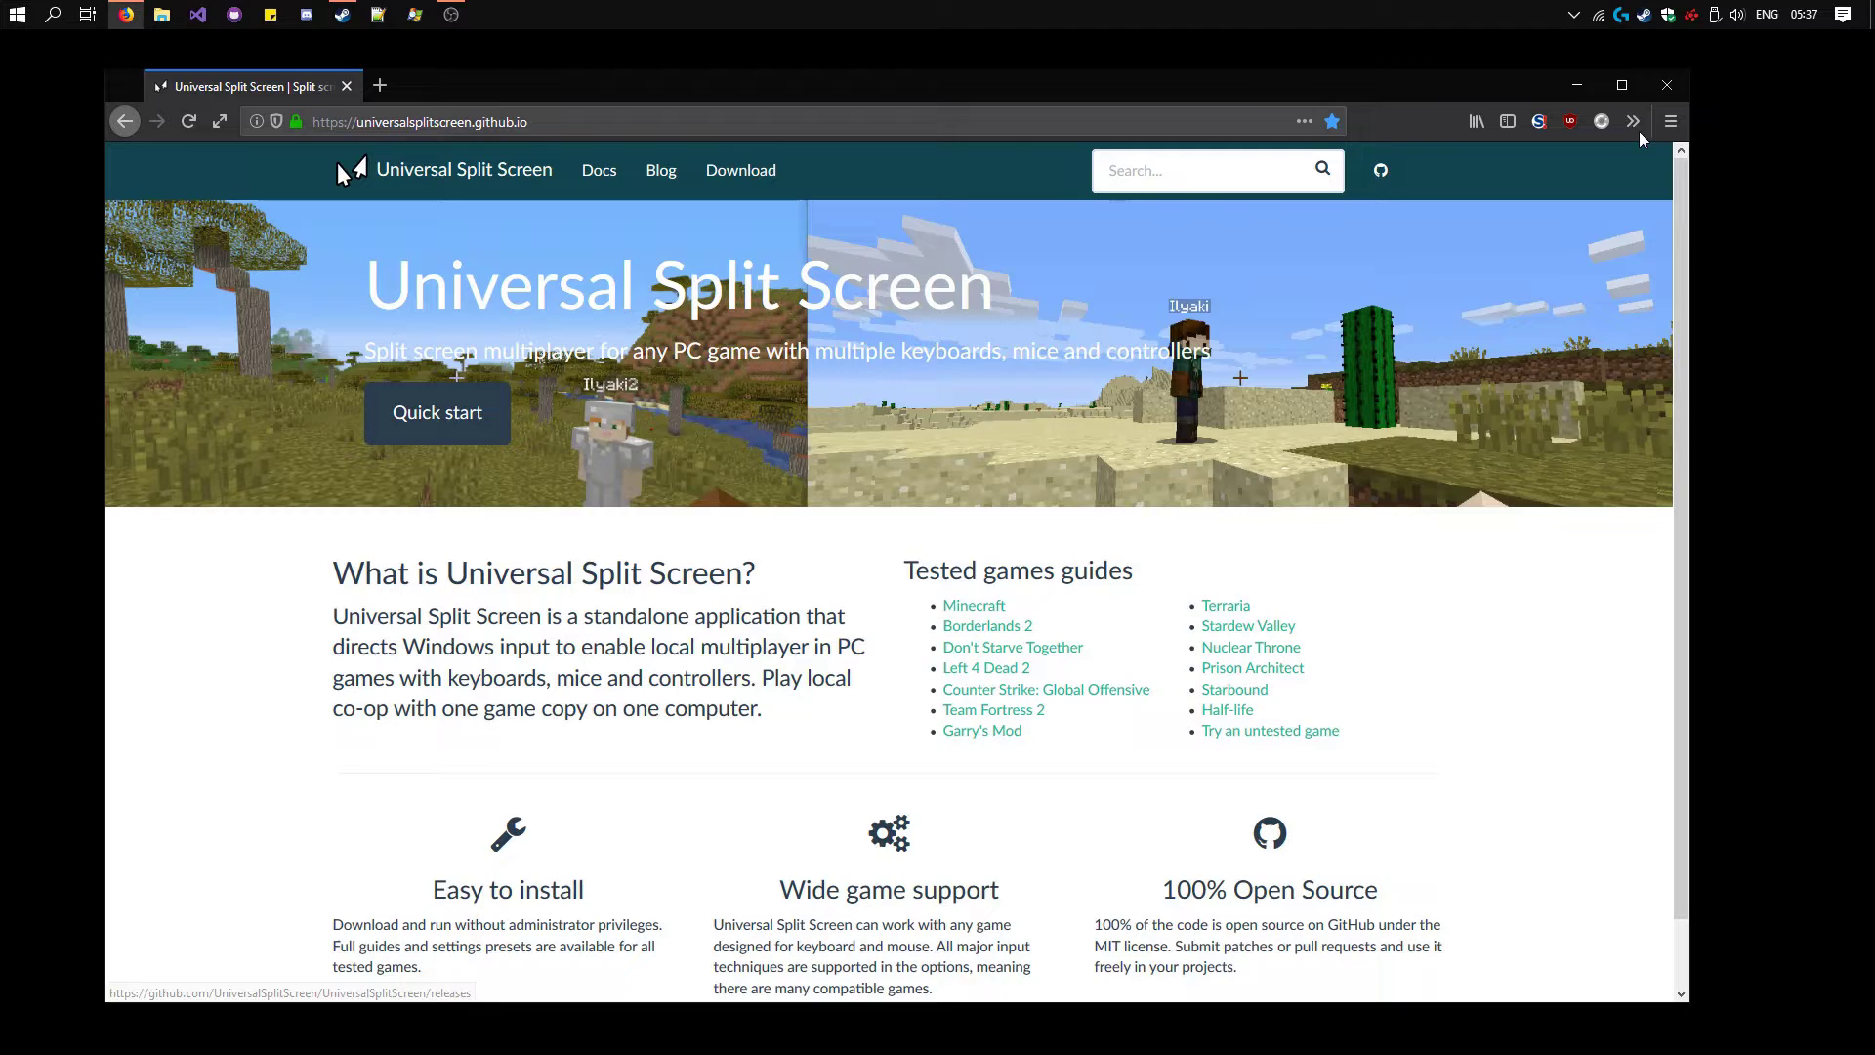
# Step: Switch to File Explorer and extract UniversalSplitScreen_1.0.0.zip in the Software2 folder
pyautogui.click(1577, 85)
pyautogui.click(162, 14)
pyautogui.moveTo(849, 176); pyautogui.dragTo(390, 122)
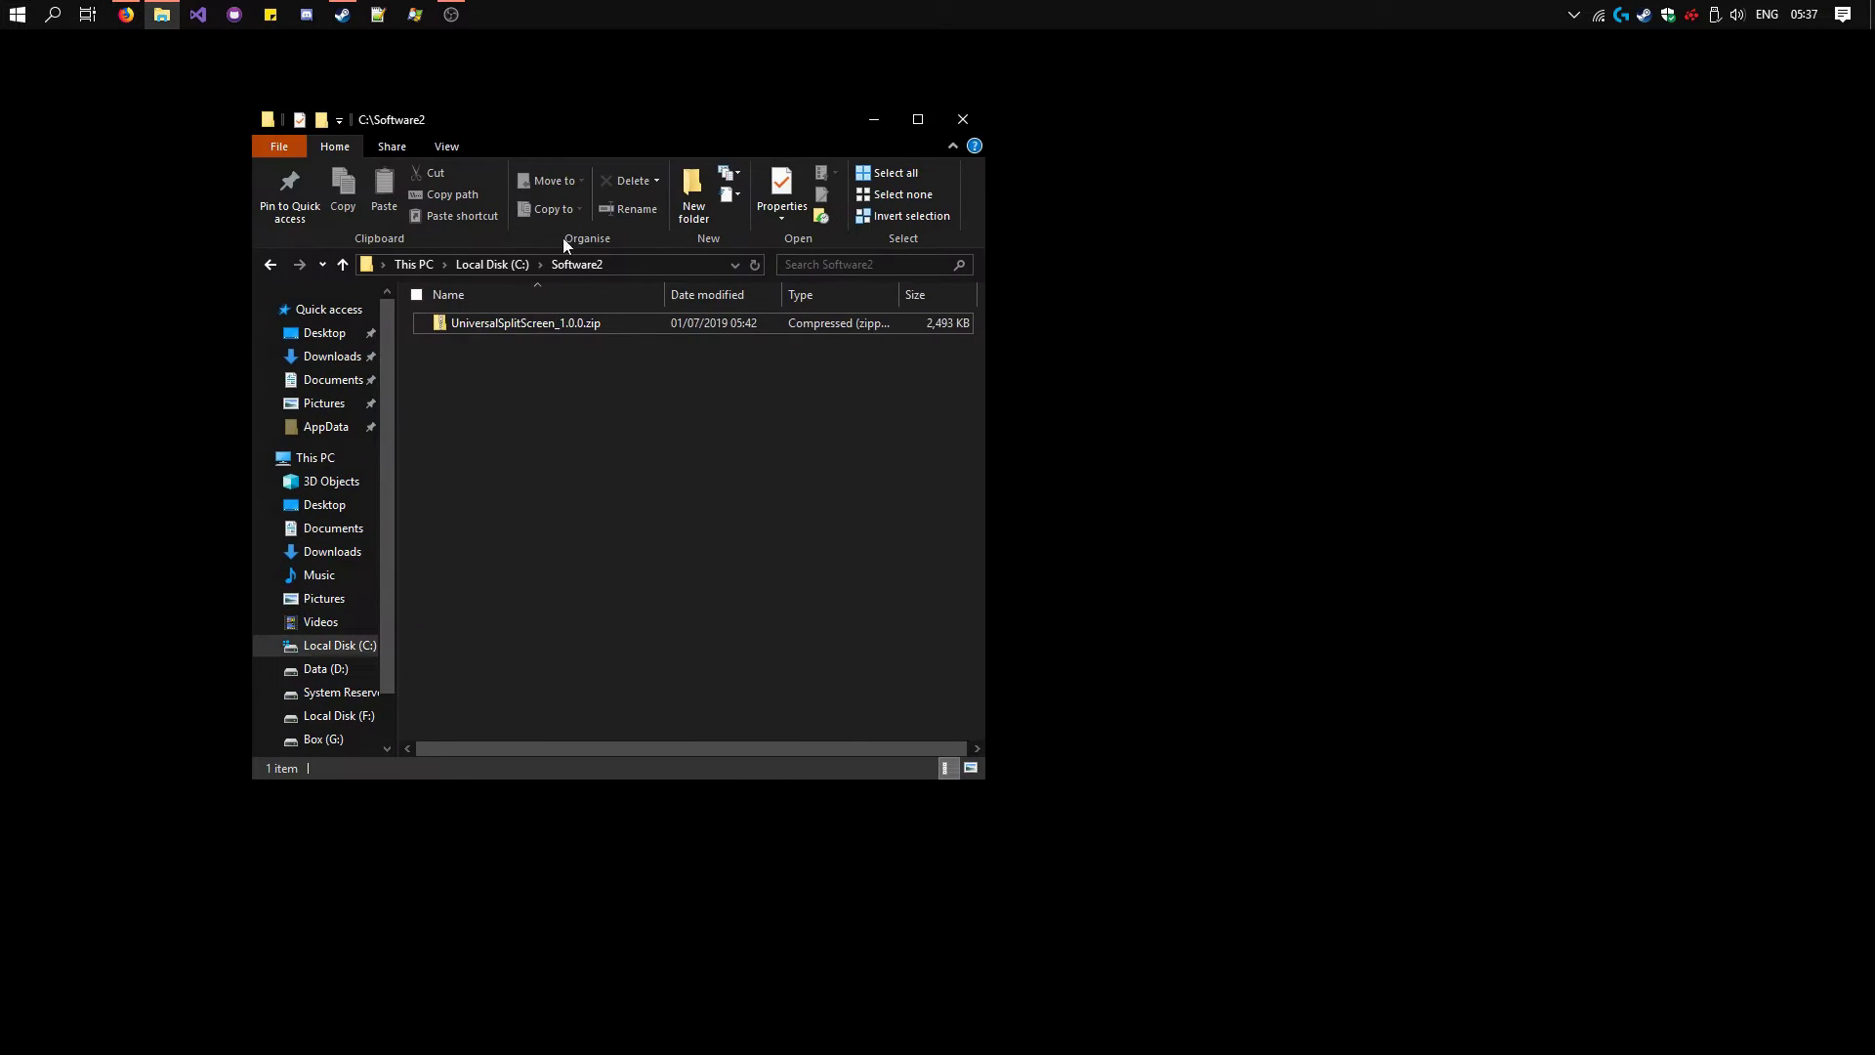
pyautogui.rightClick(600, 324)
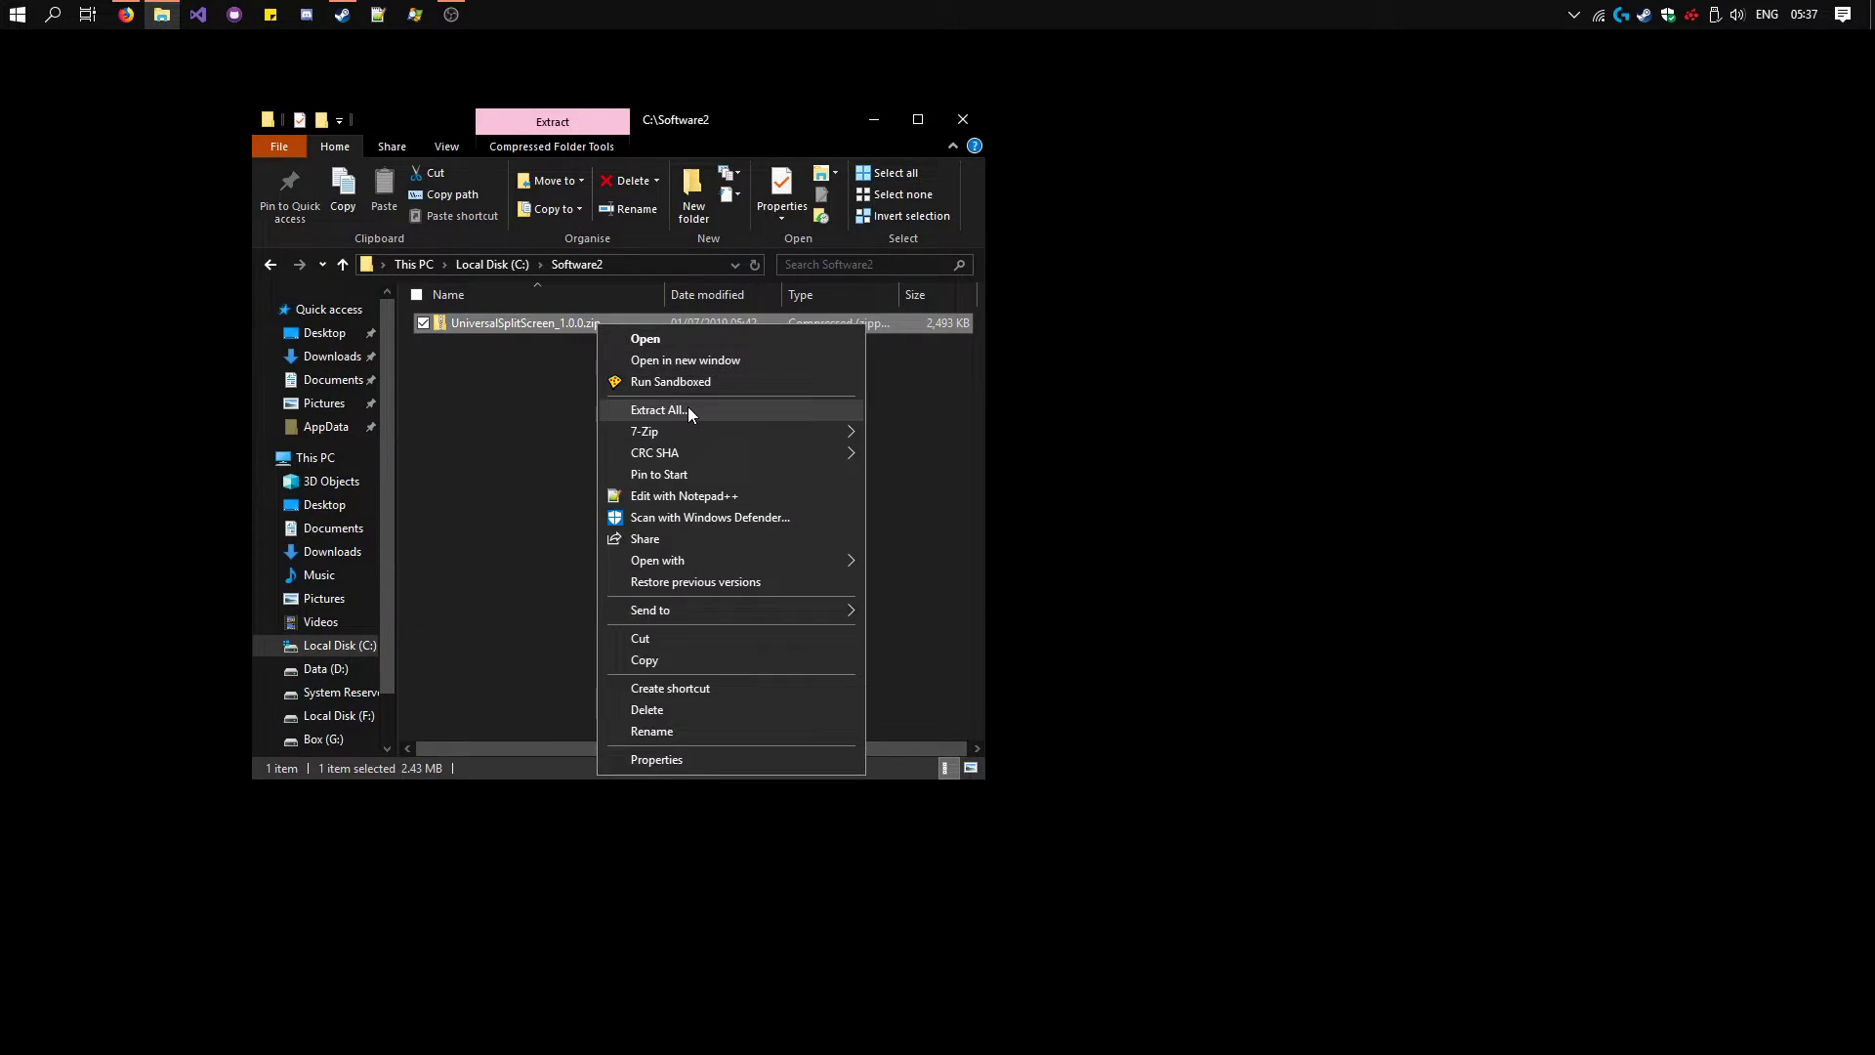
pyautogui.click(688, 406)
pyautogui.click(1114, 739)
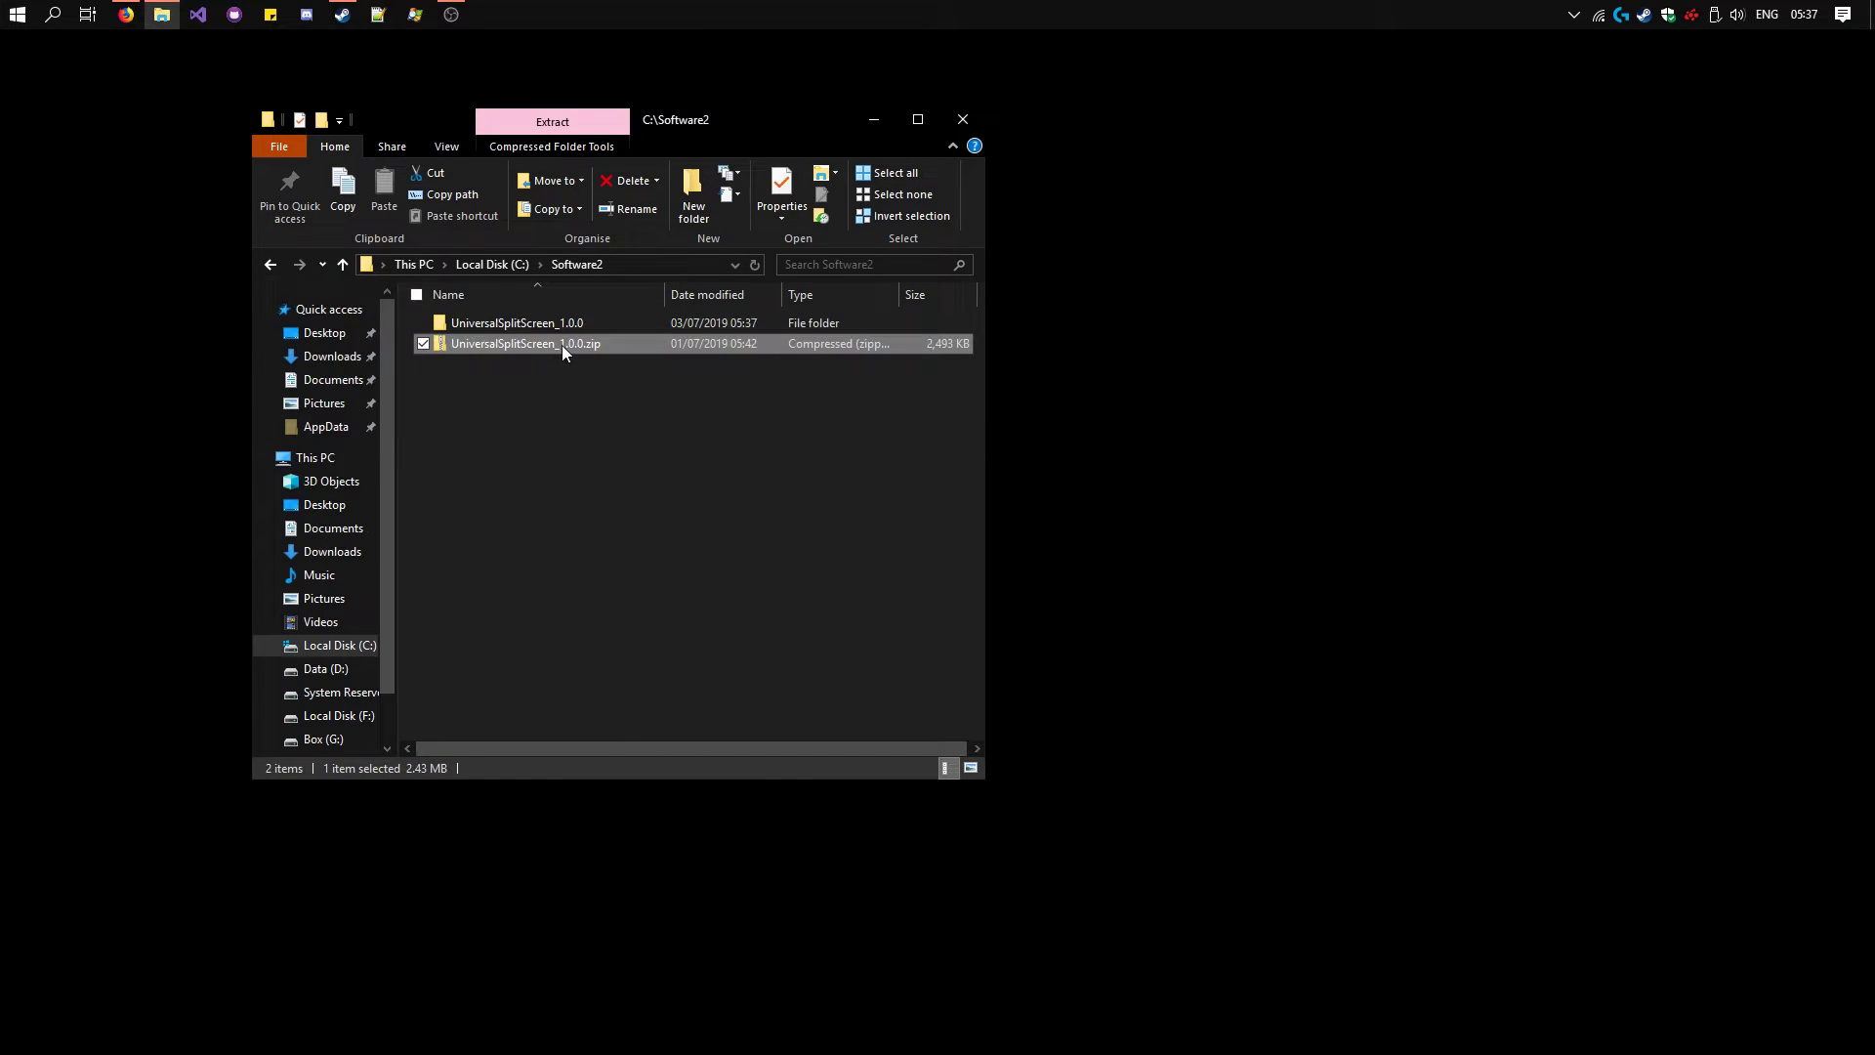
# Step: Run UniversalSplitScreen.exe from the extracted UniversalSplitScreen_1.0.0 folder and minimize the folder window
pyautogui.doubleClick(566, 322)
pyautogui.doubleClick(566, 323)
pyautogui.scroll(-2, 600, 478)
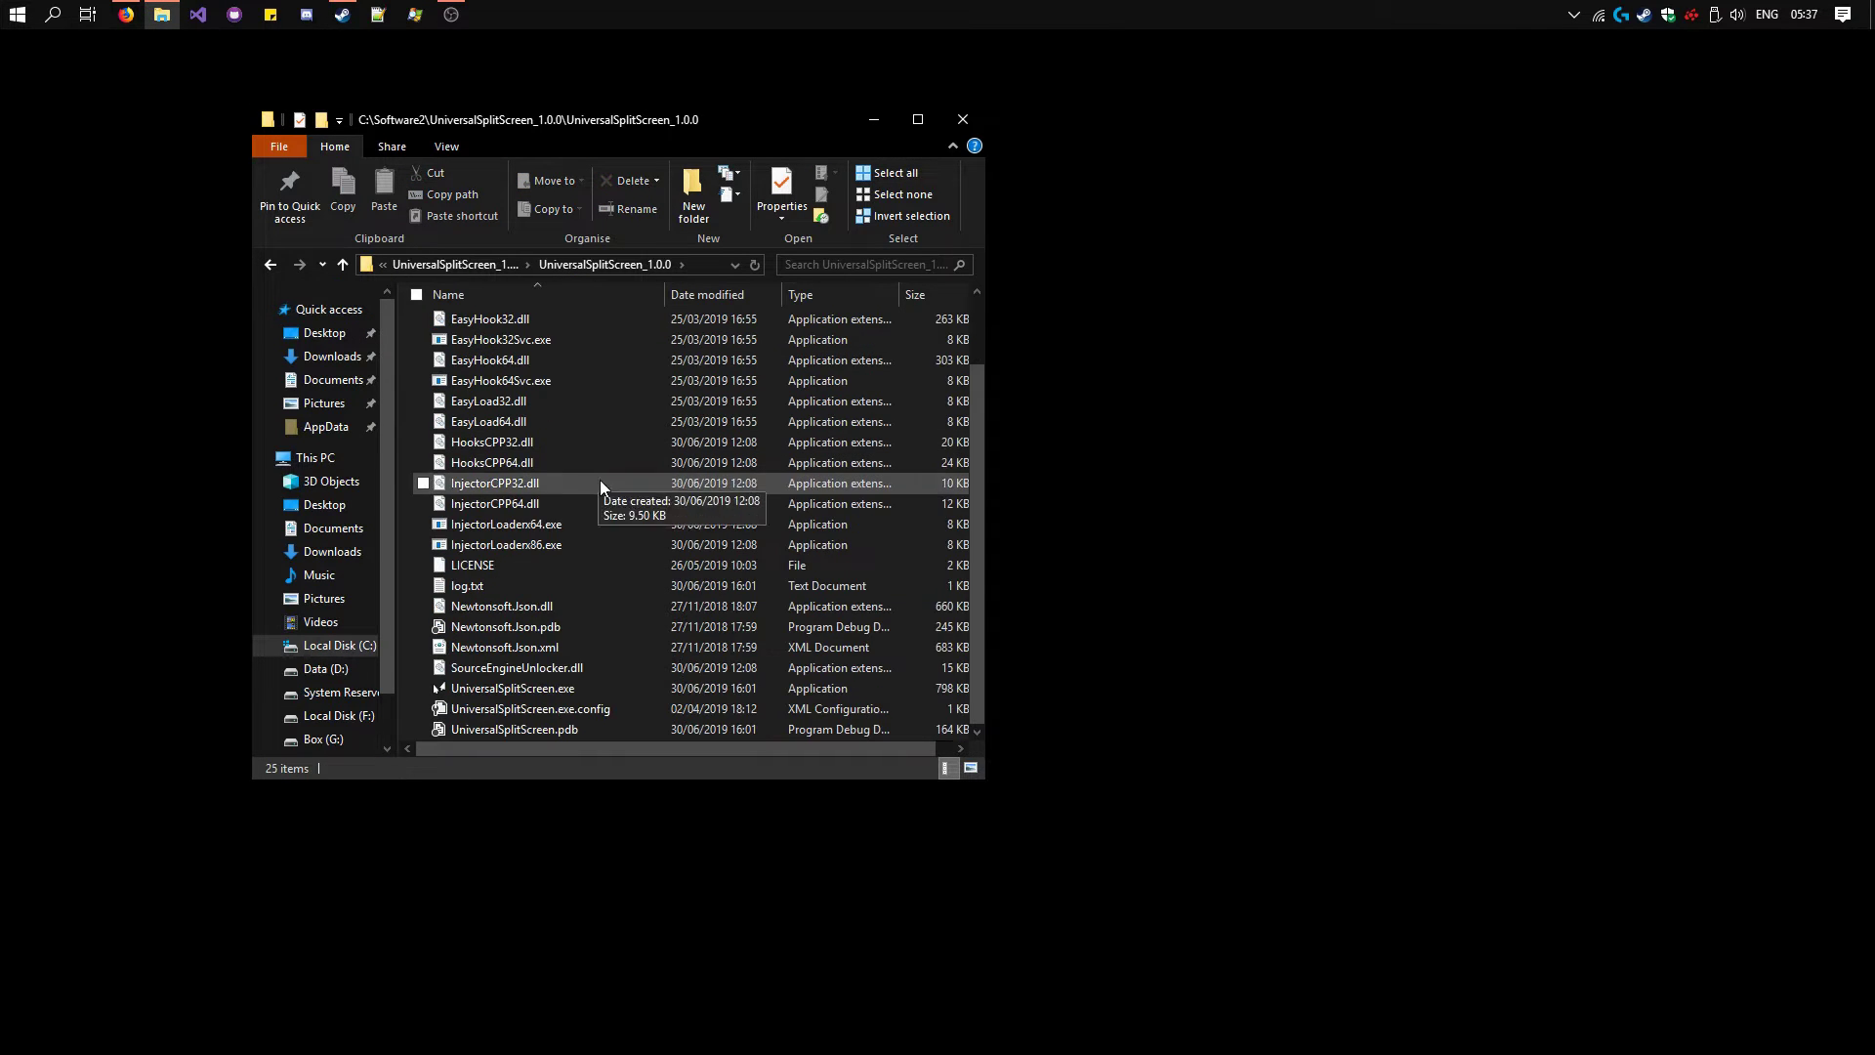
pyautogui.click(557, 688)
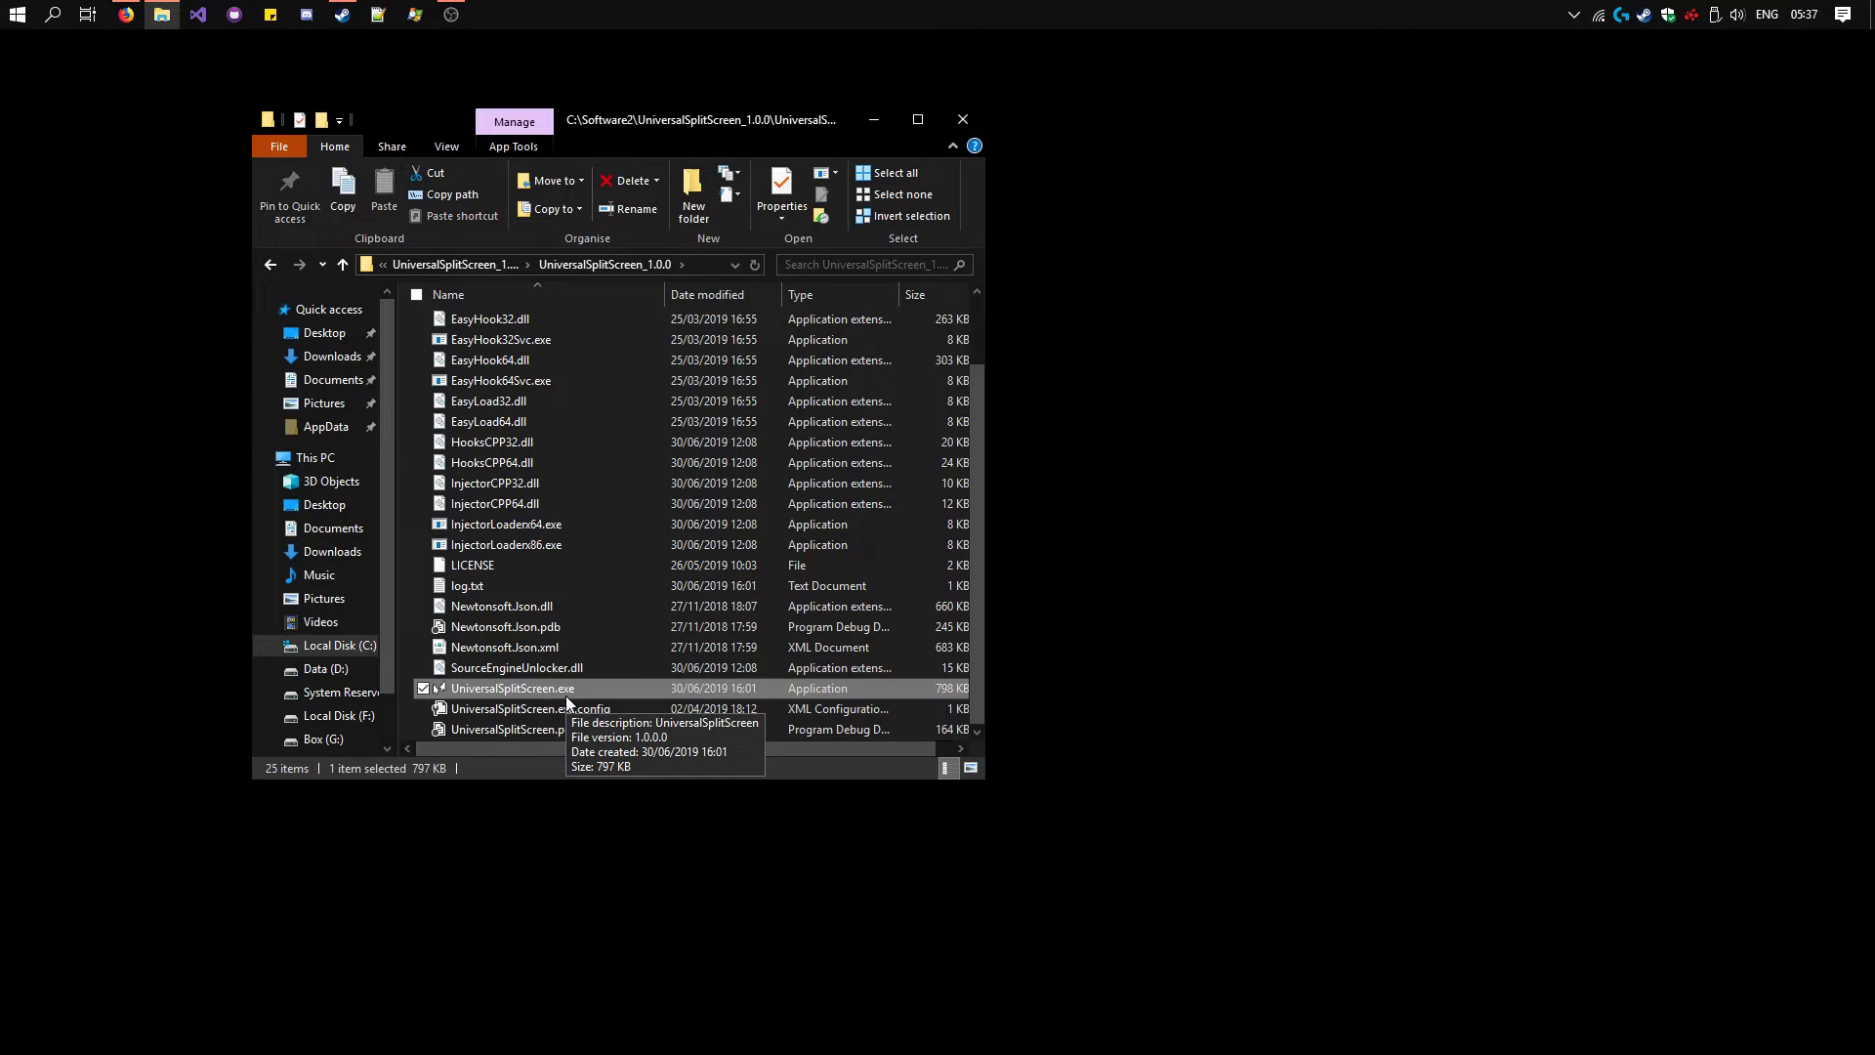
pyautogui.press('Return')
pyautogui.click(871, 121)
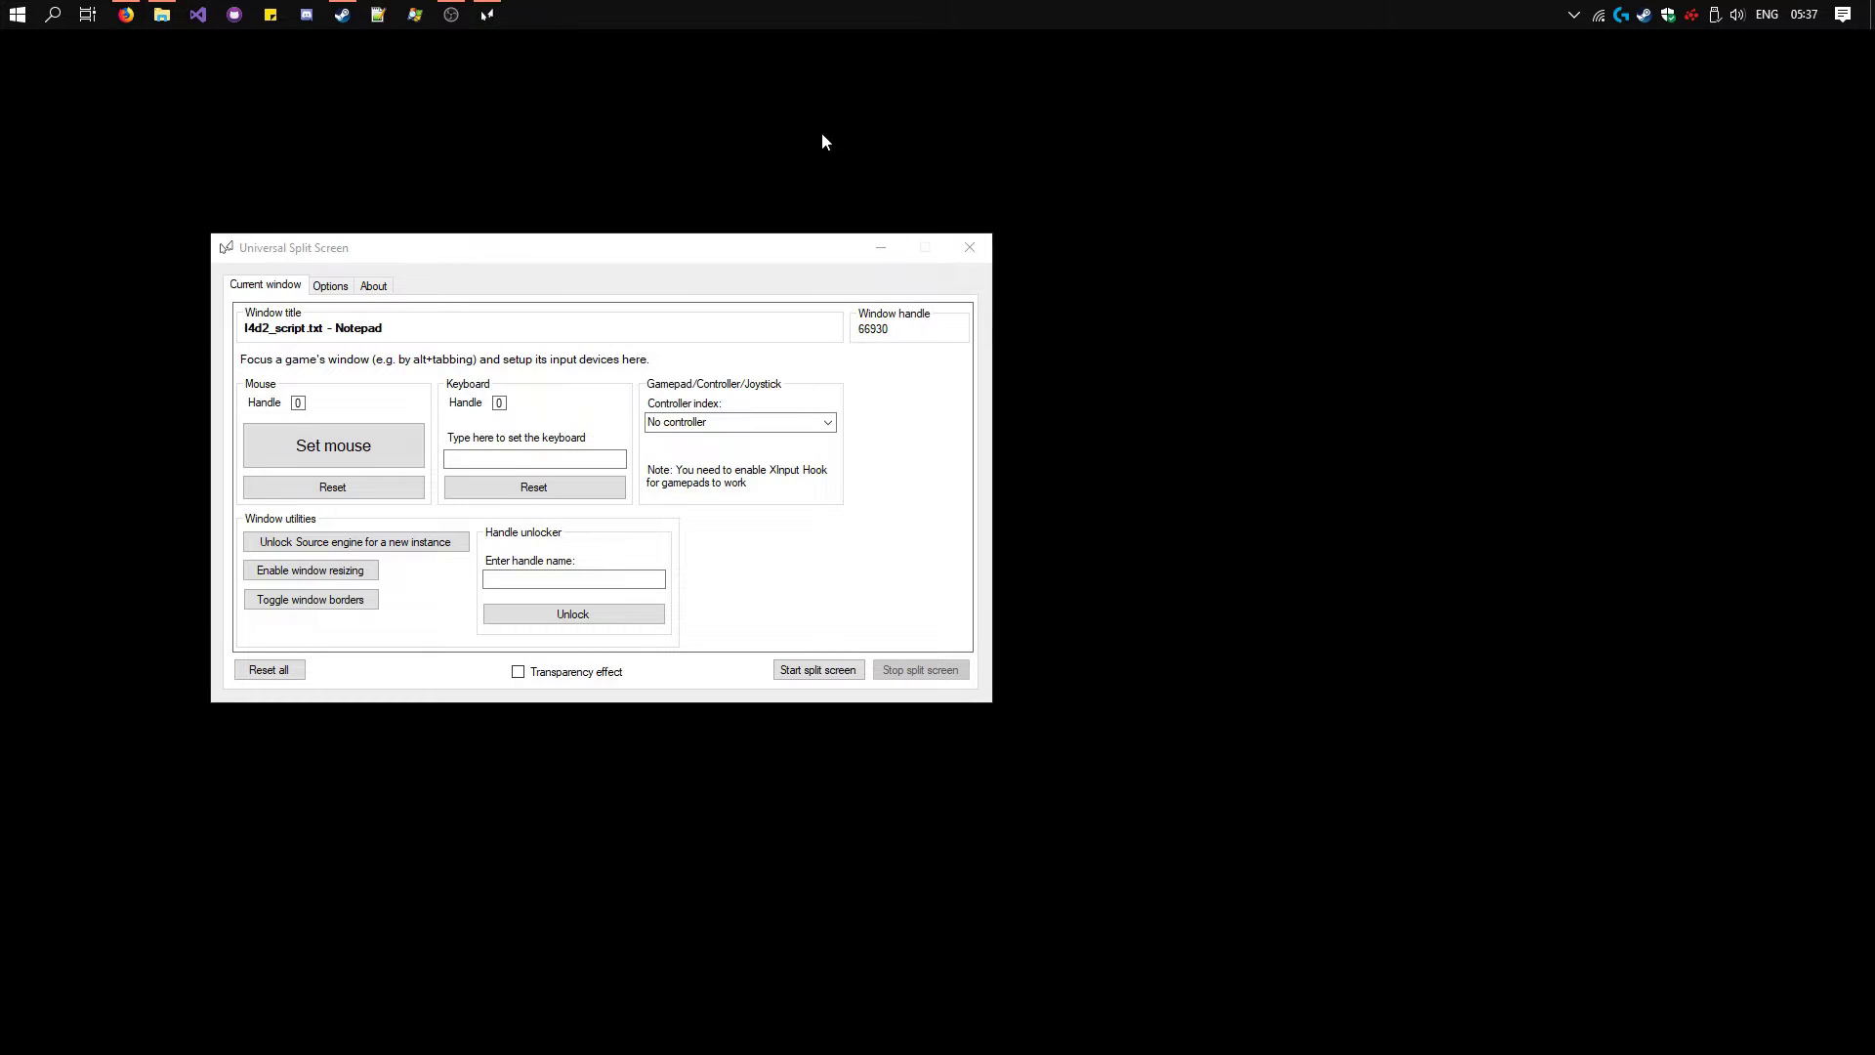
# Step: Load the Source Engine options preset and return to the current window settings
pyautogui.click(331, 287)
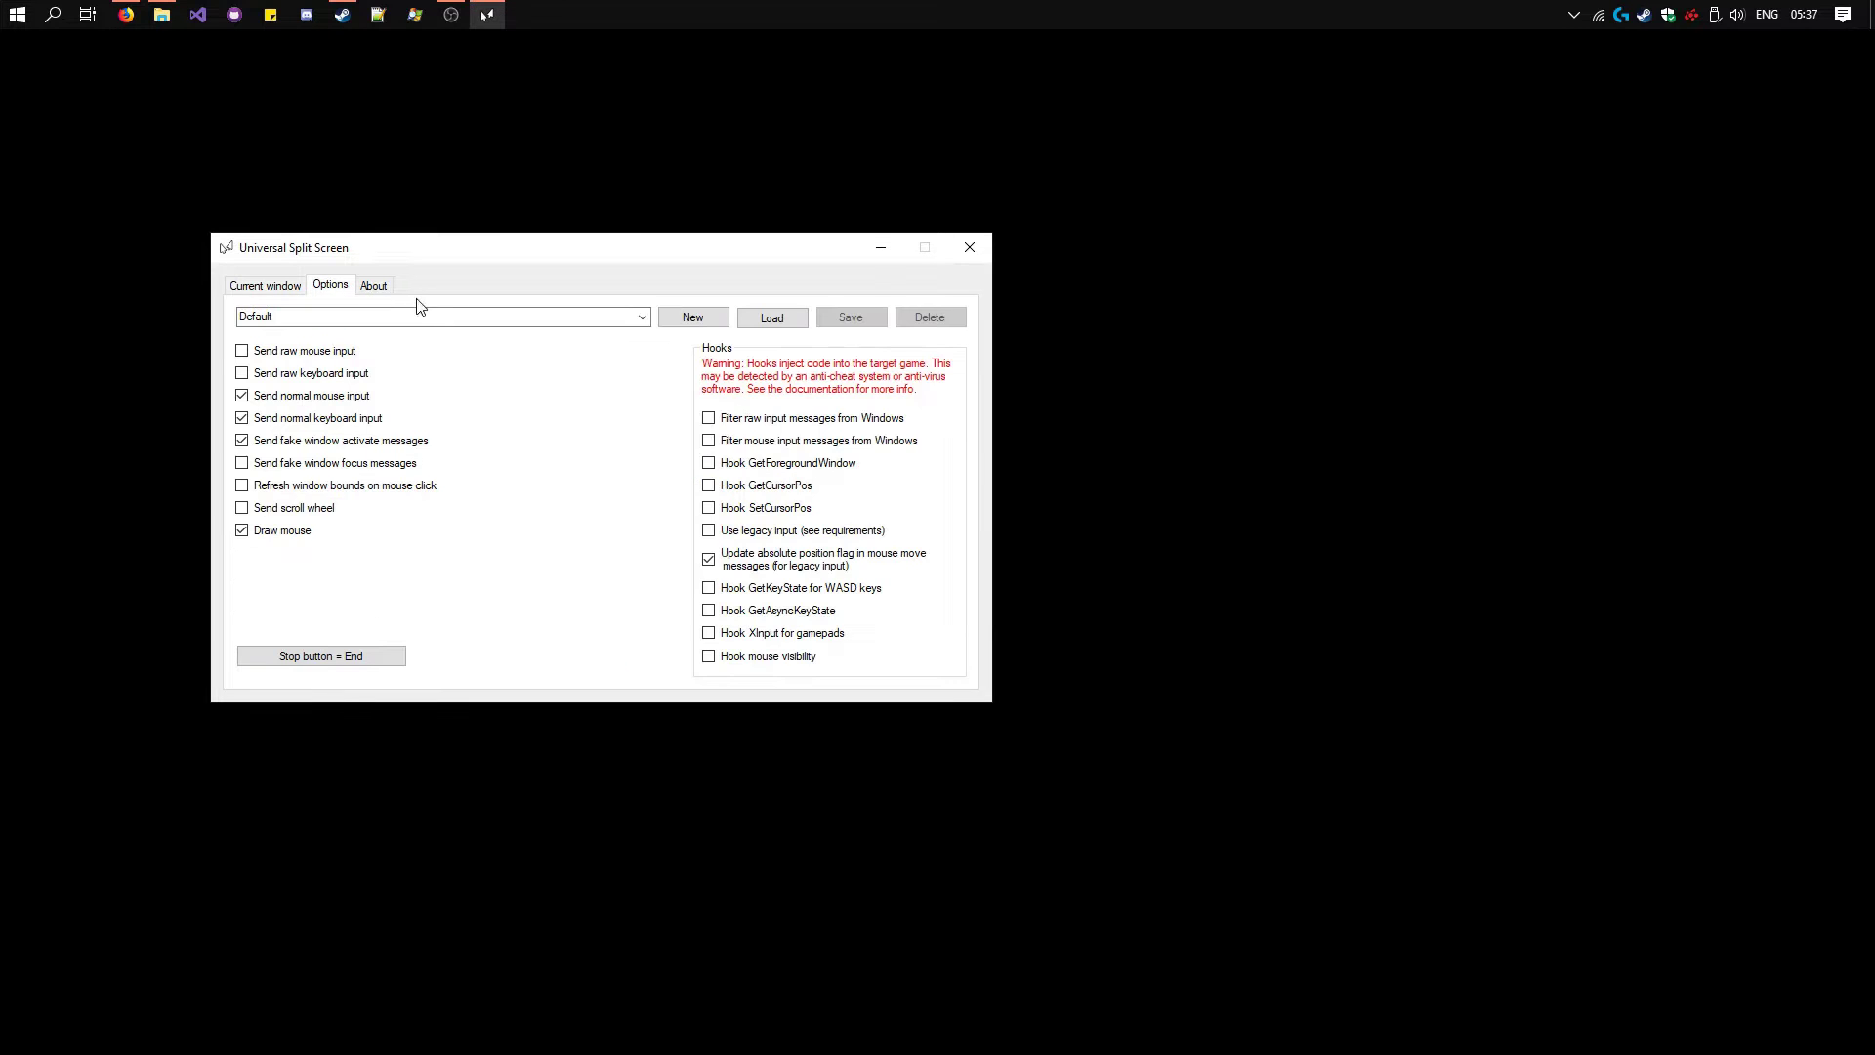
pyautogui.click(643, 317)
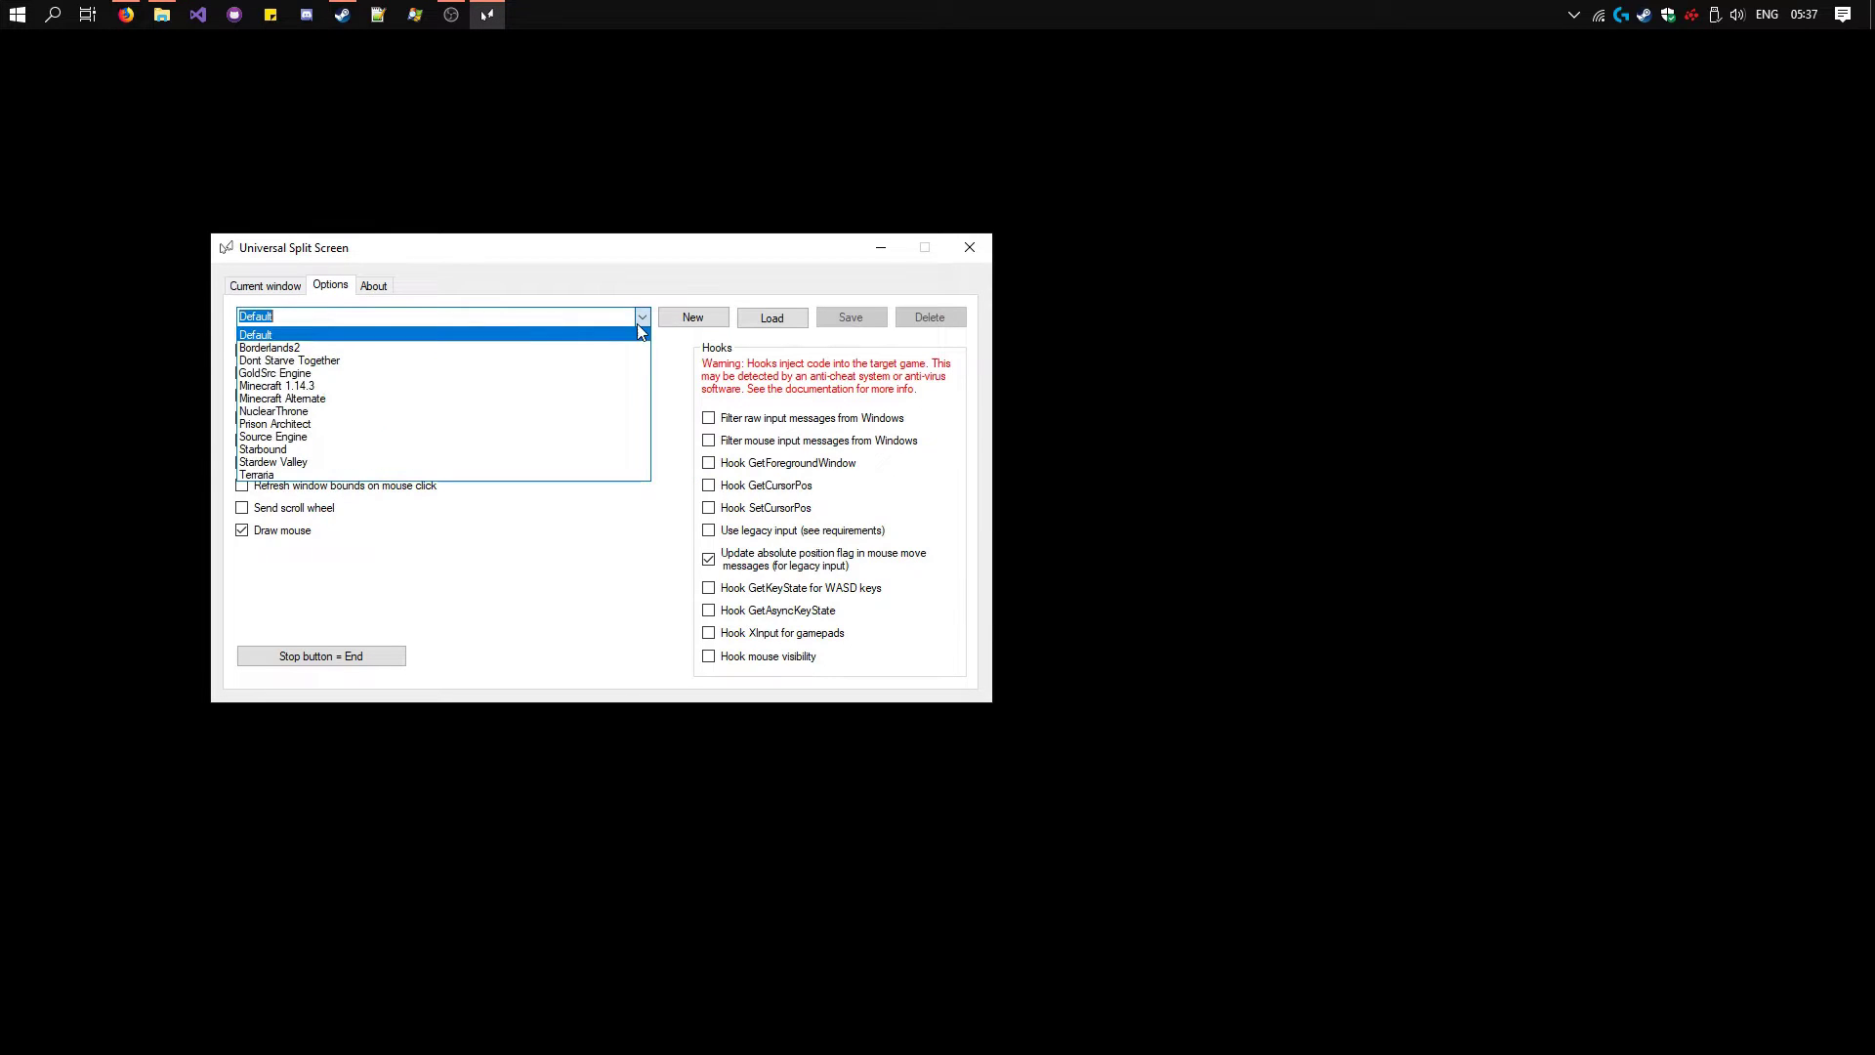
pyautogui.click(327, 436)
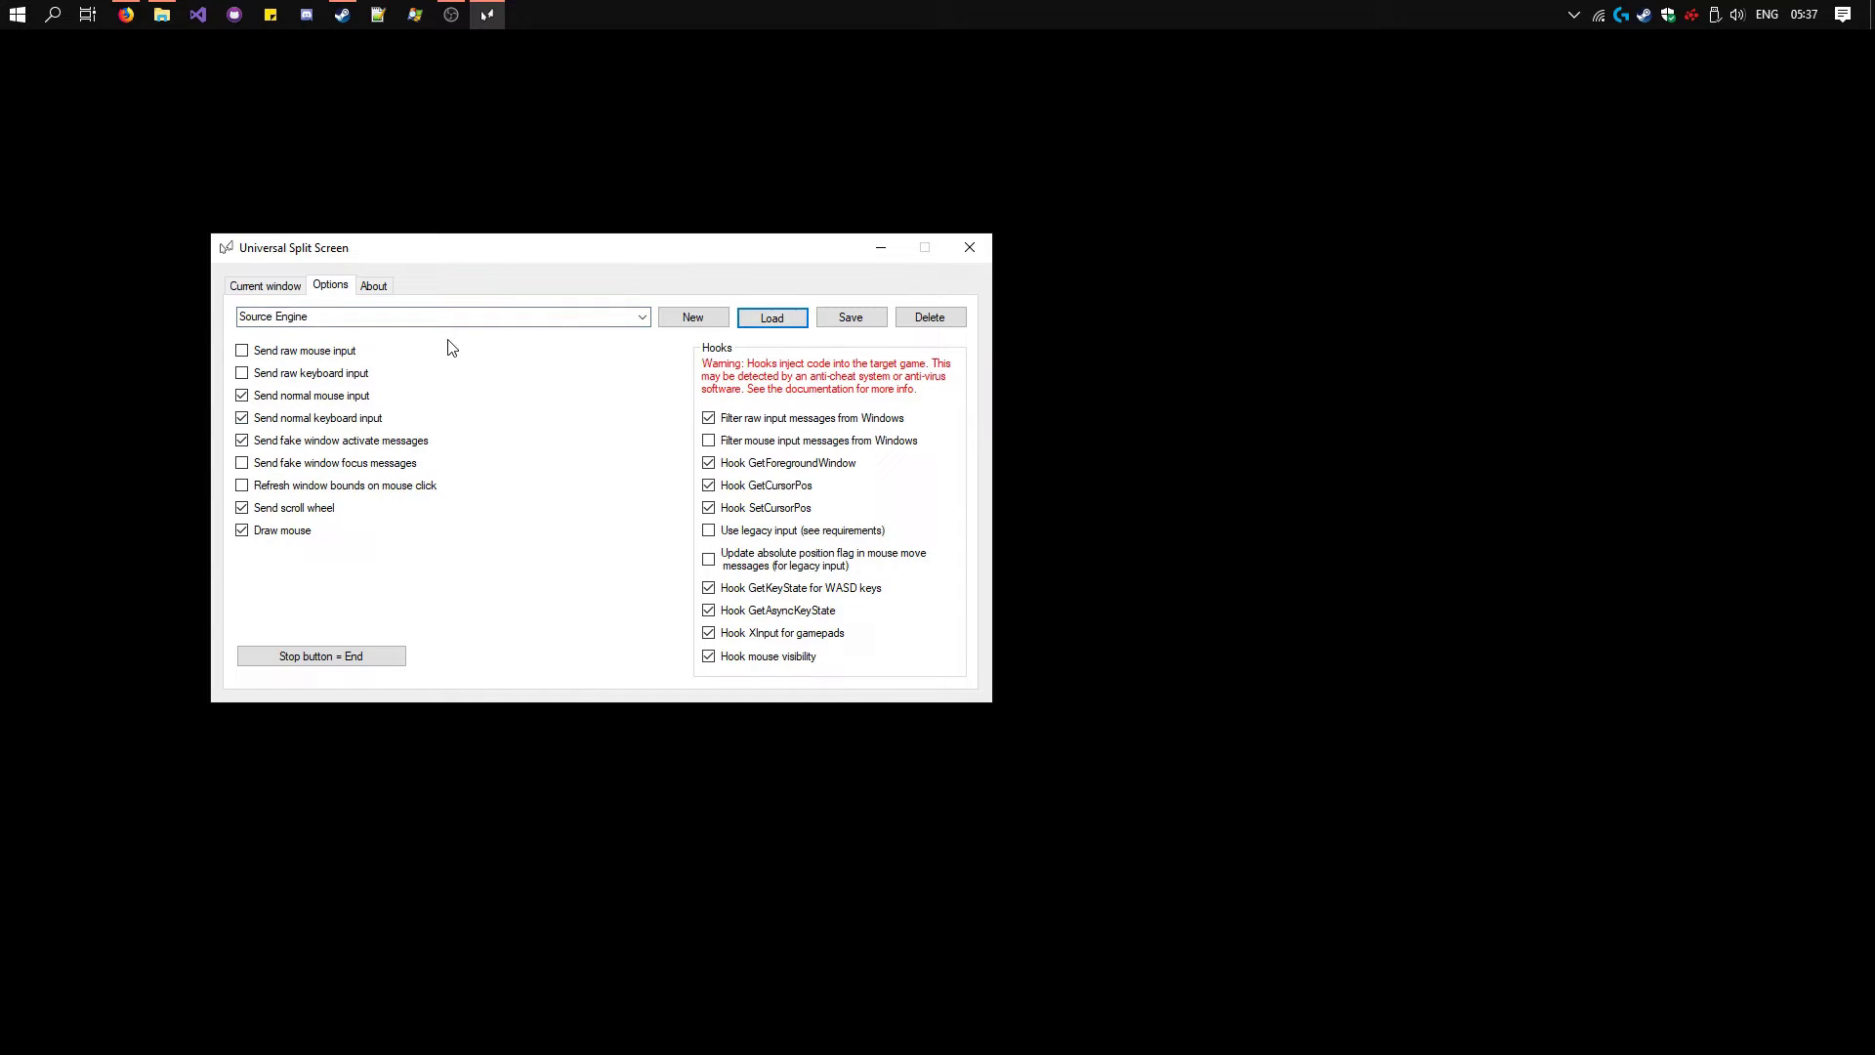
pyautogui.click(279, 287)
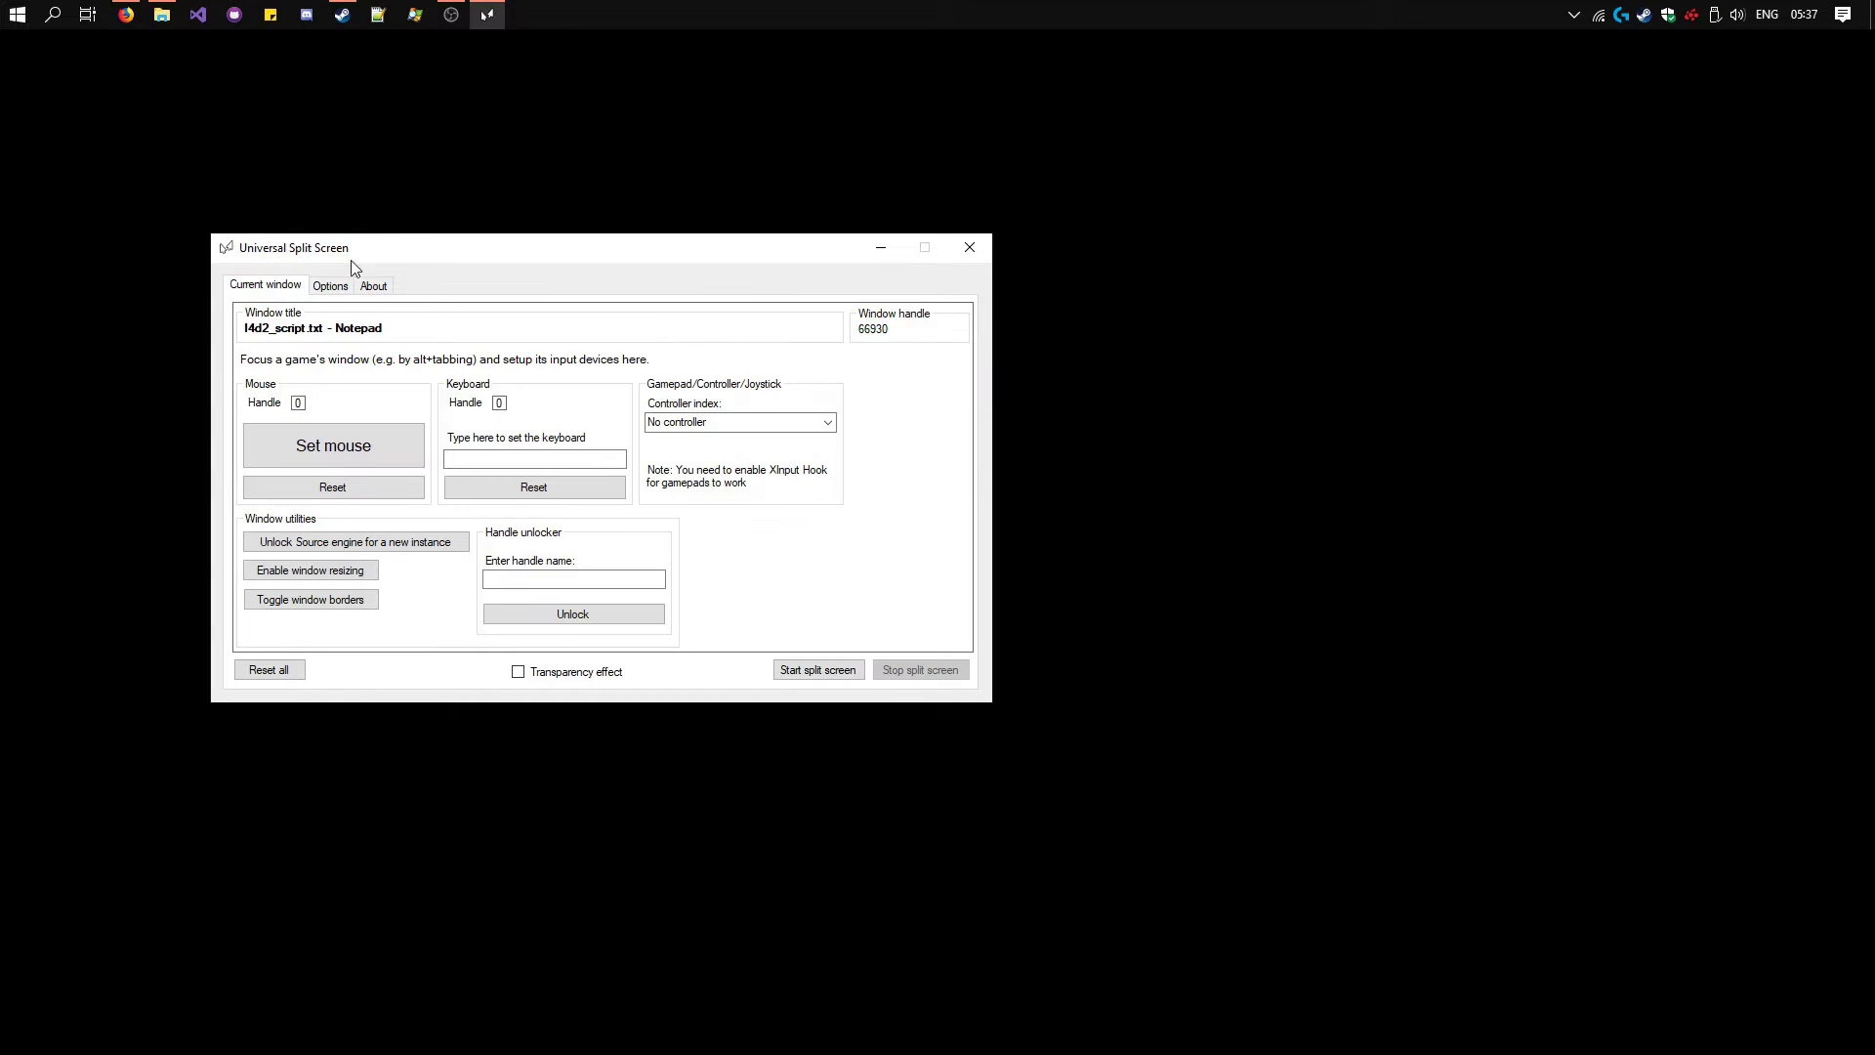
pyautogui.moveTo(375, 250); pyautogui.dragTo(488, 155)
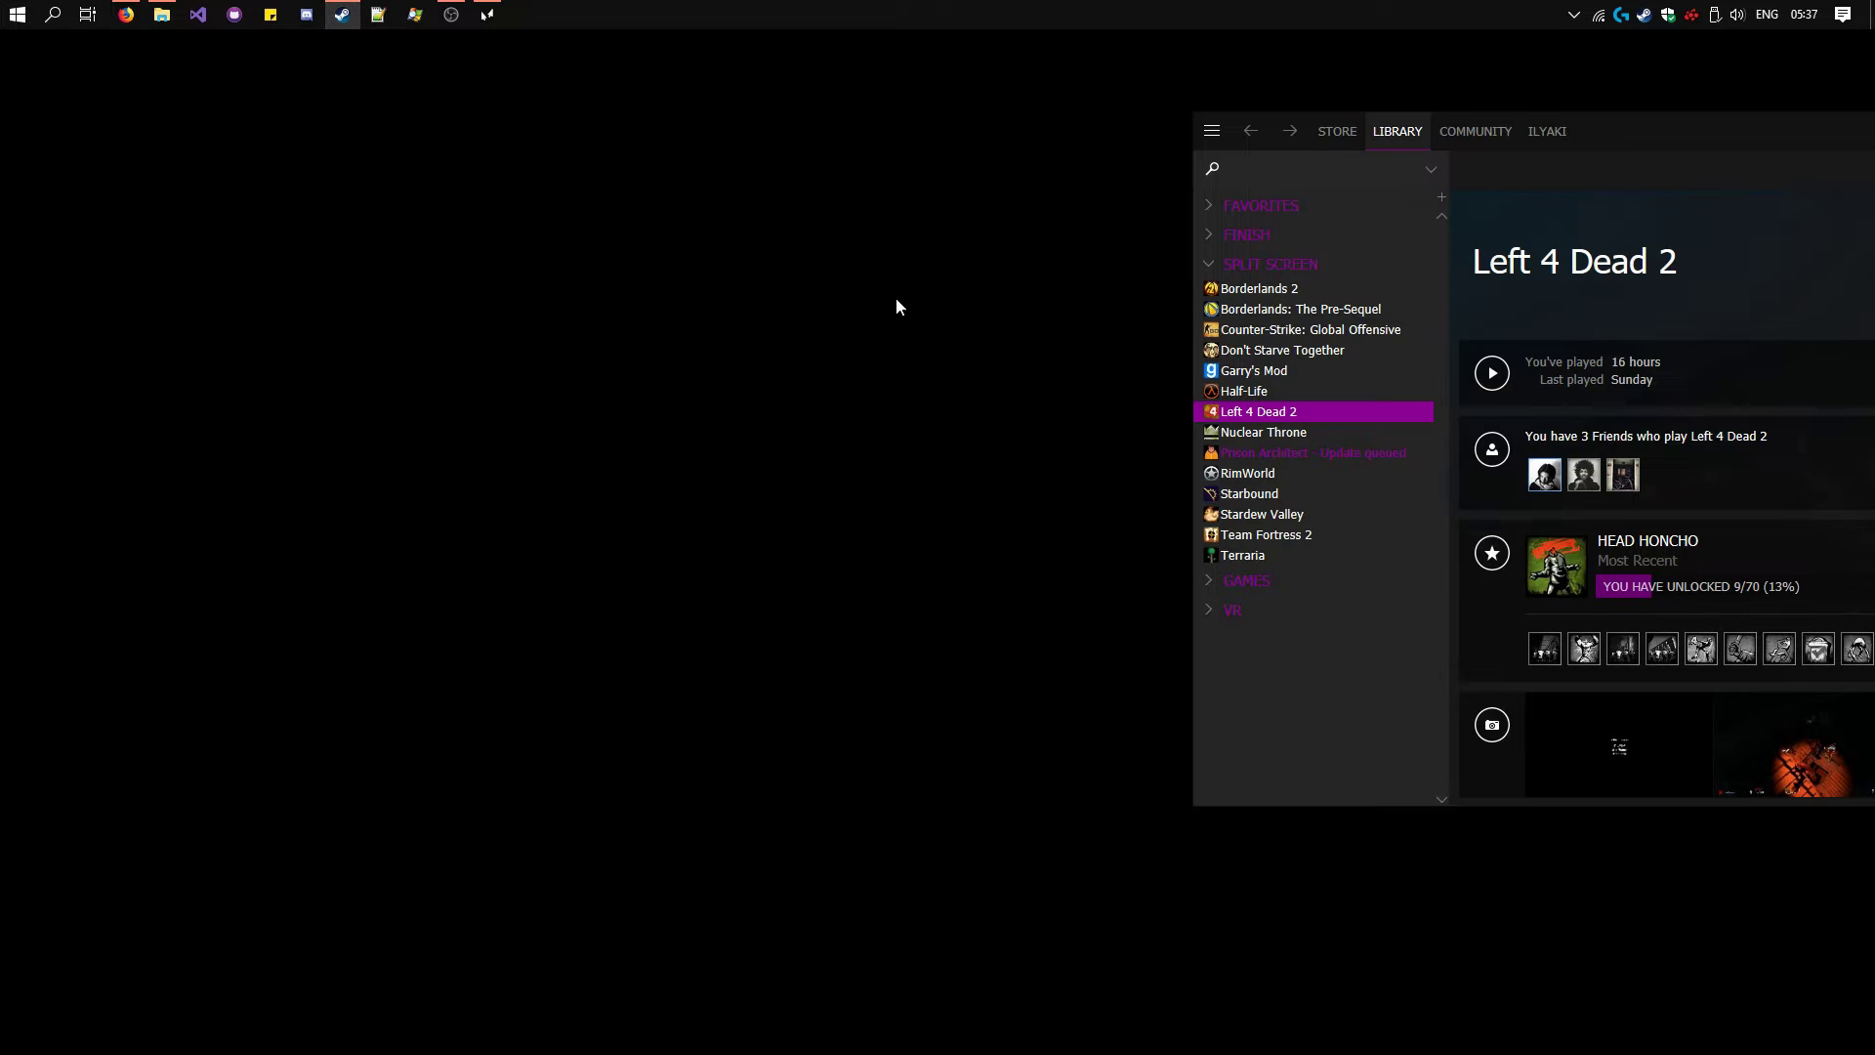
# Step: In Steam, open the local files folder of Left 4 Dead 2 from the game's properties
pyautogui.rightClick(1295, 410)
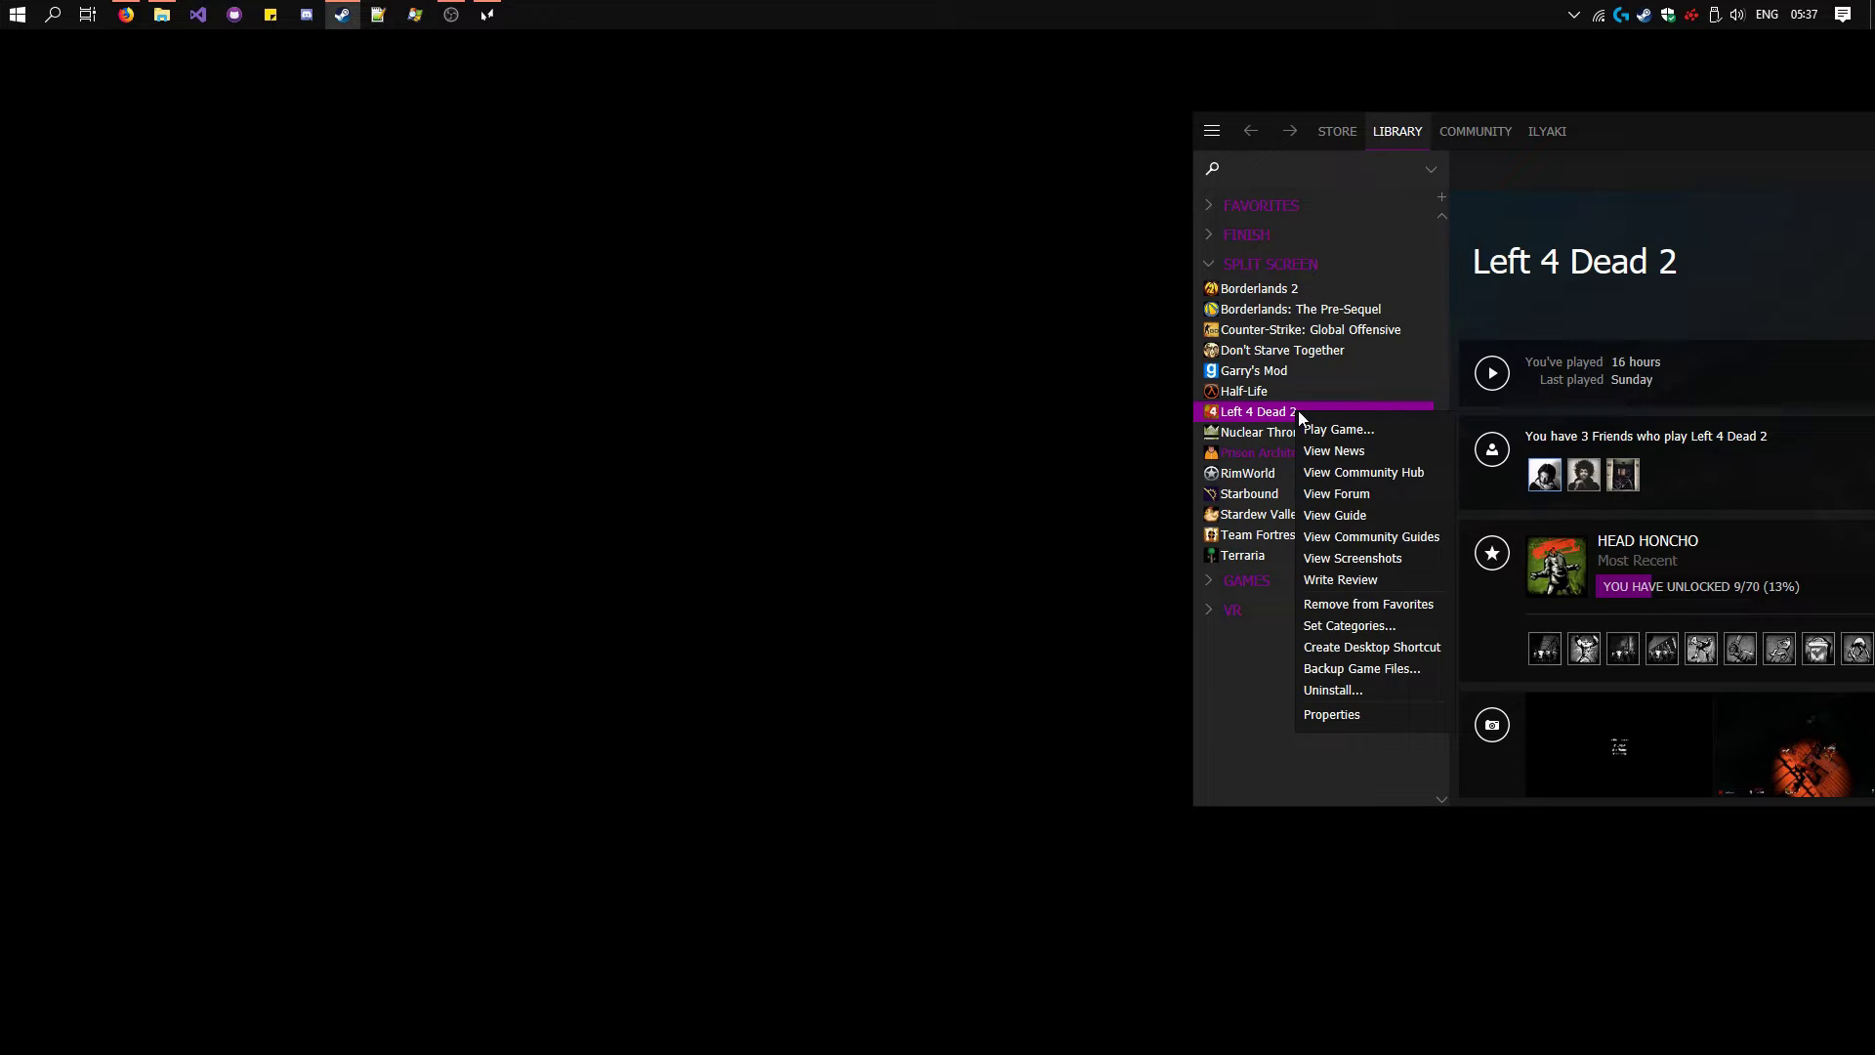
pyautogui.click(1362, 711)
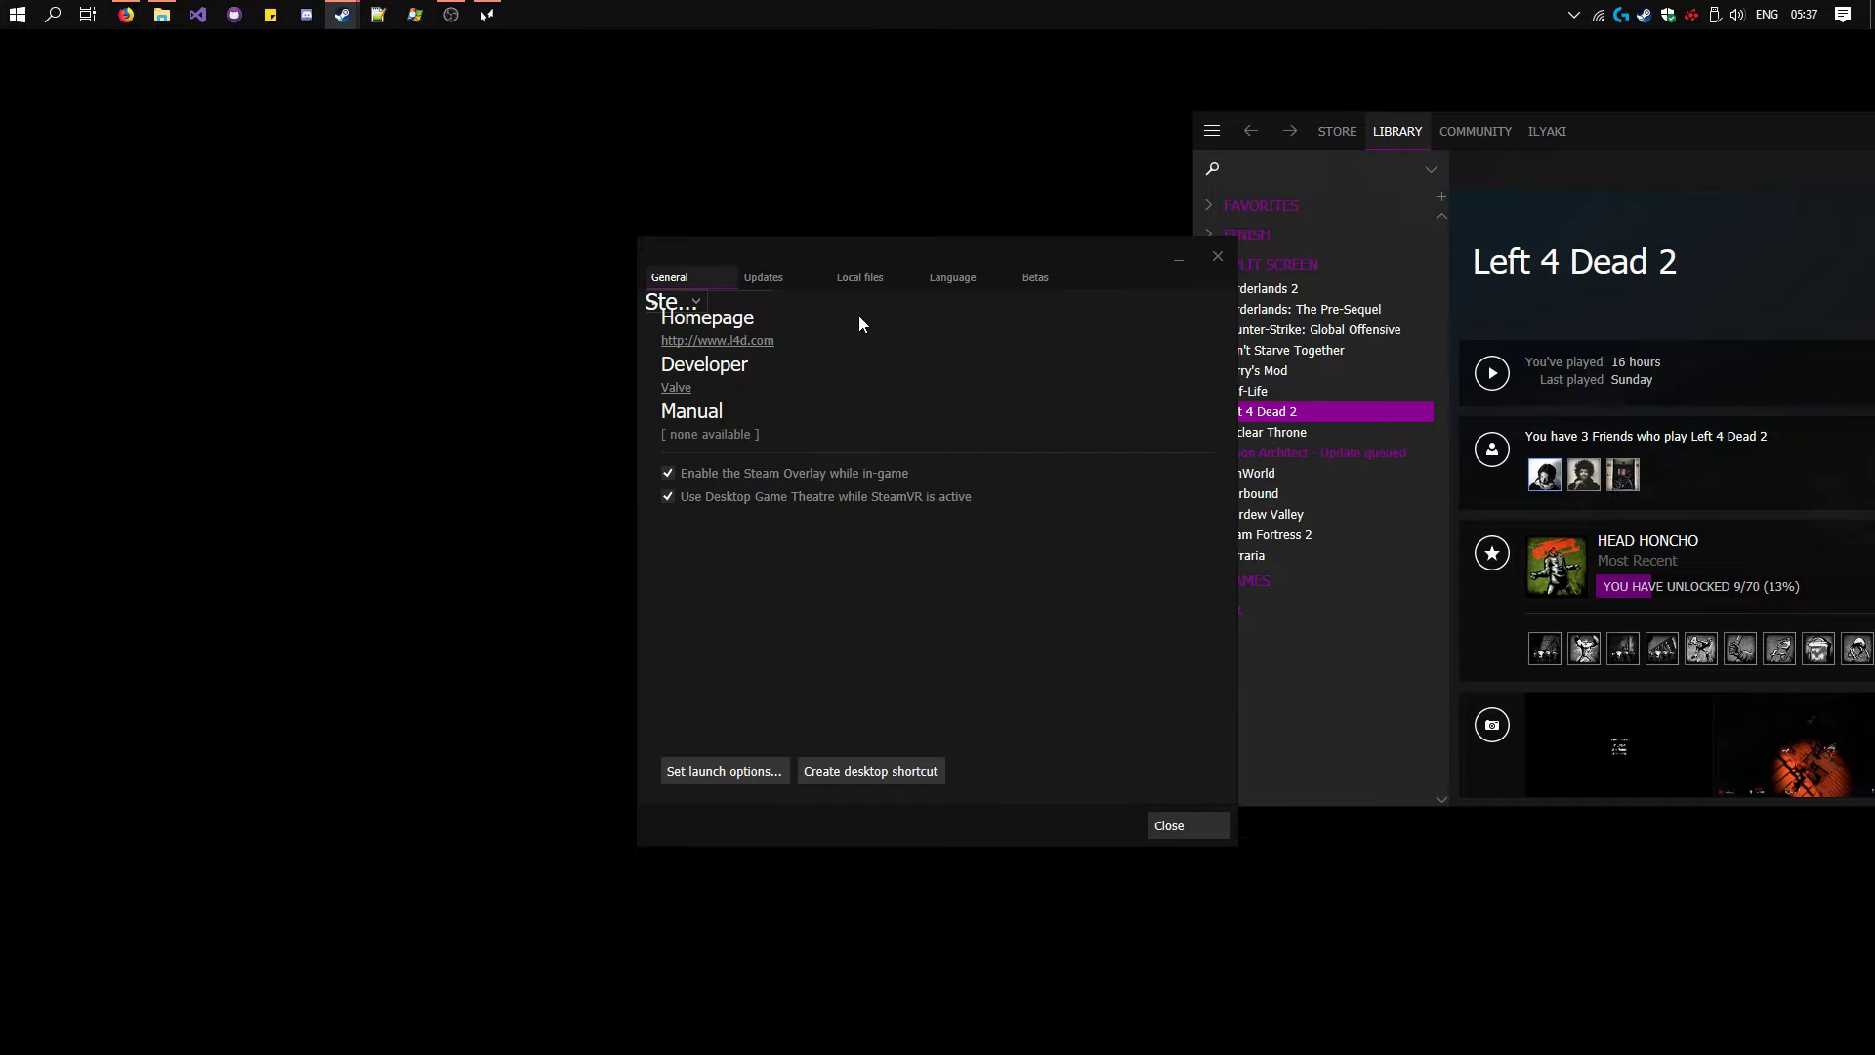
pyautogui.click(860, 276)
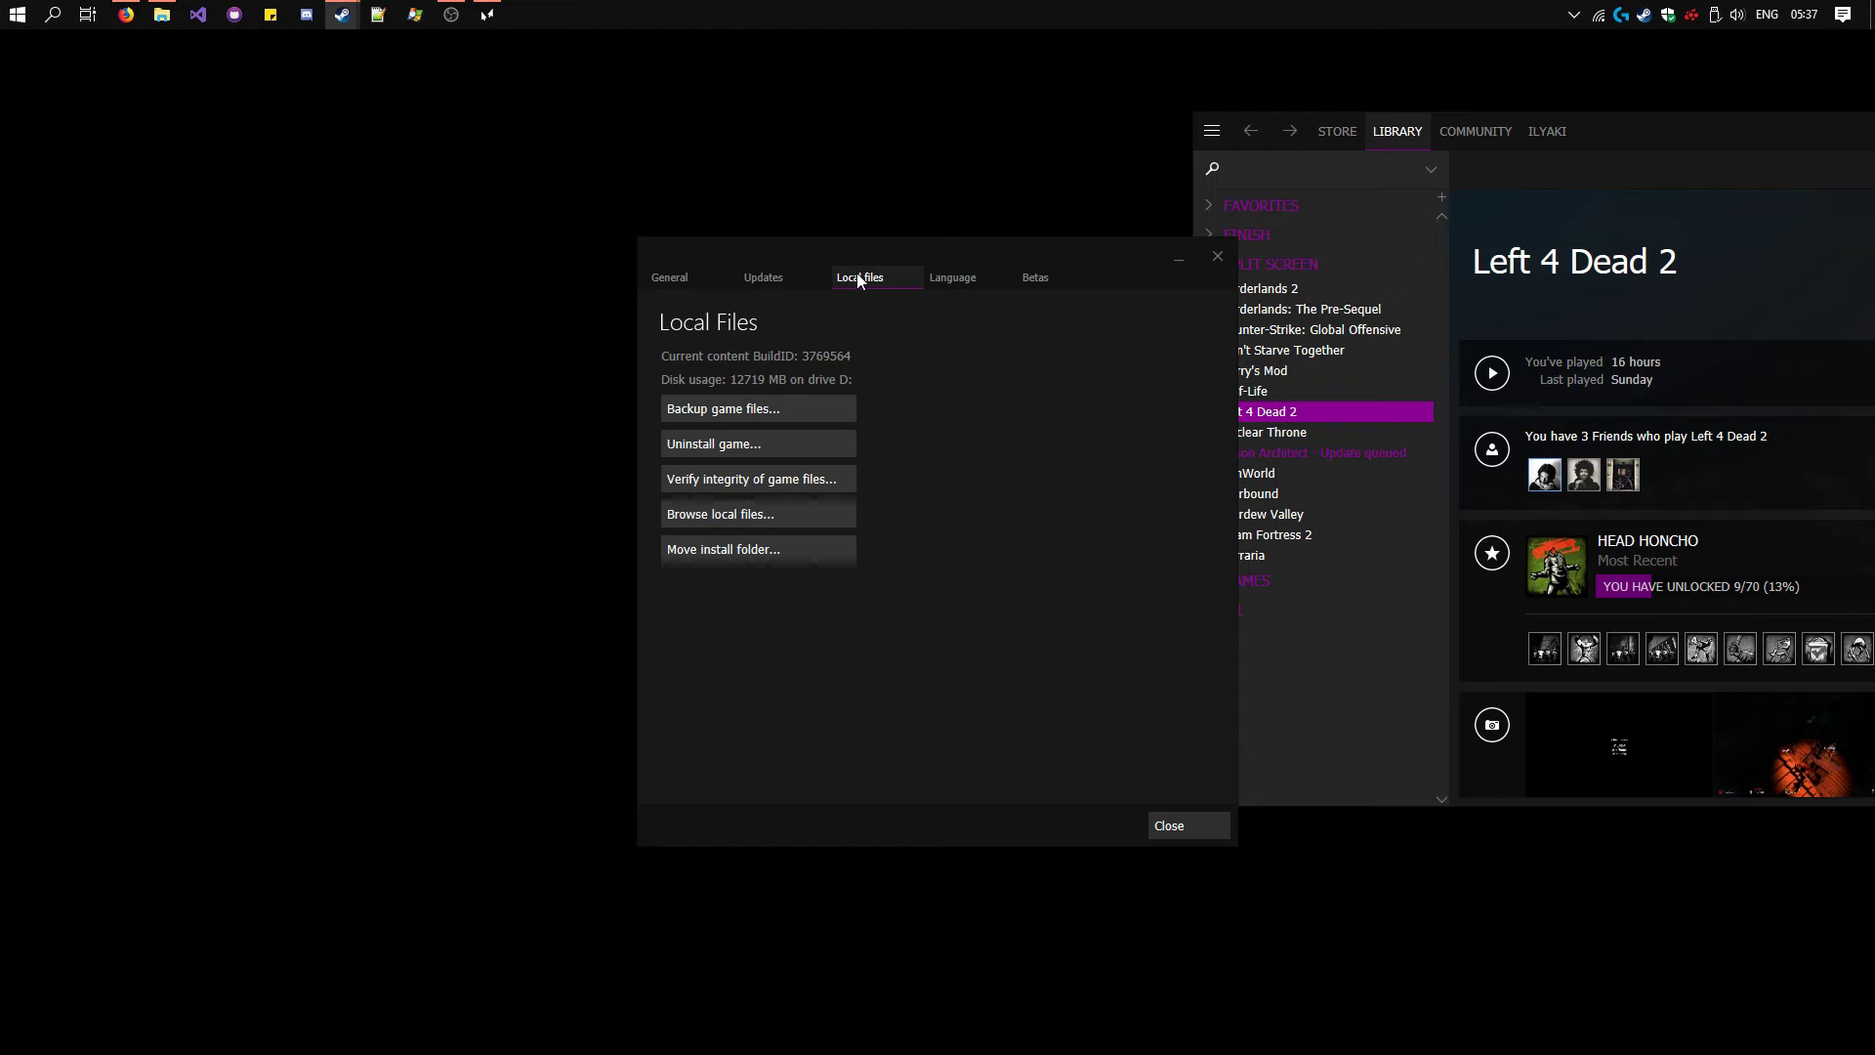
pyautogui.click(719, 514)
pyautogui.click(1217, 256)
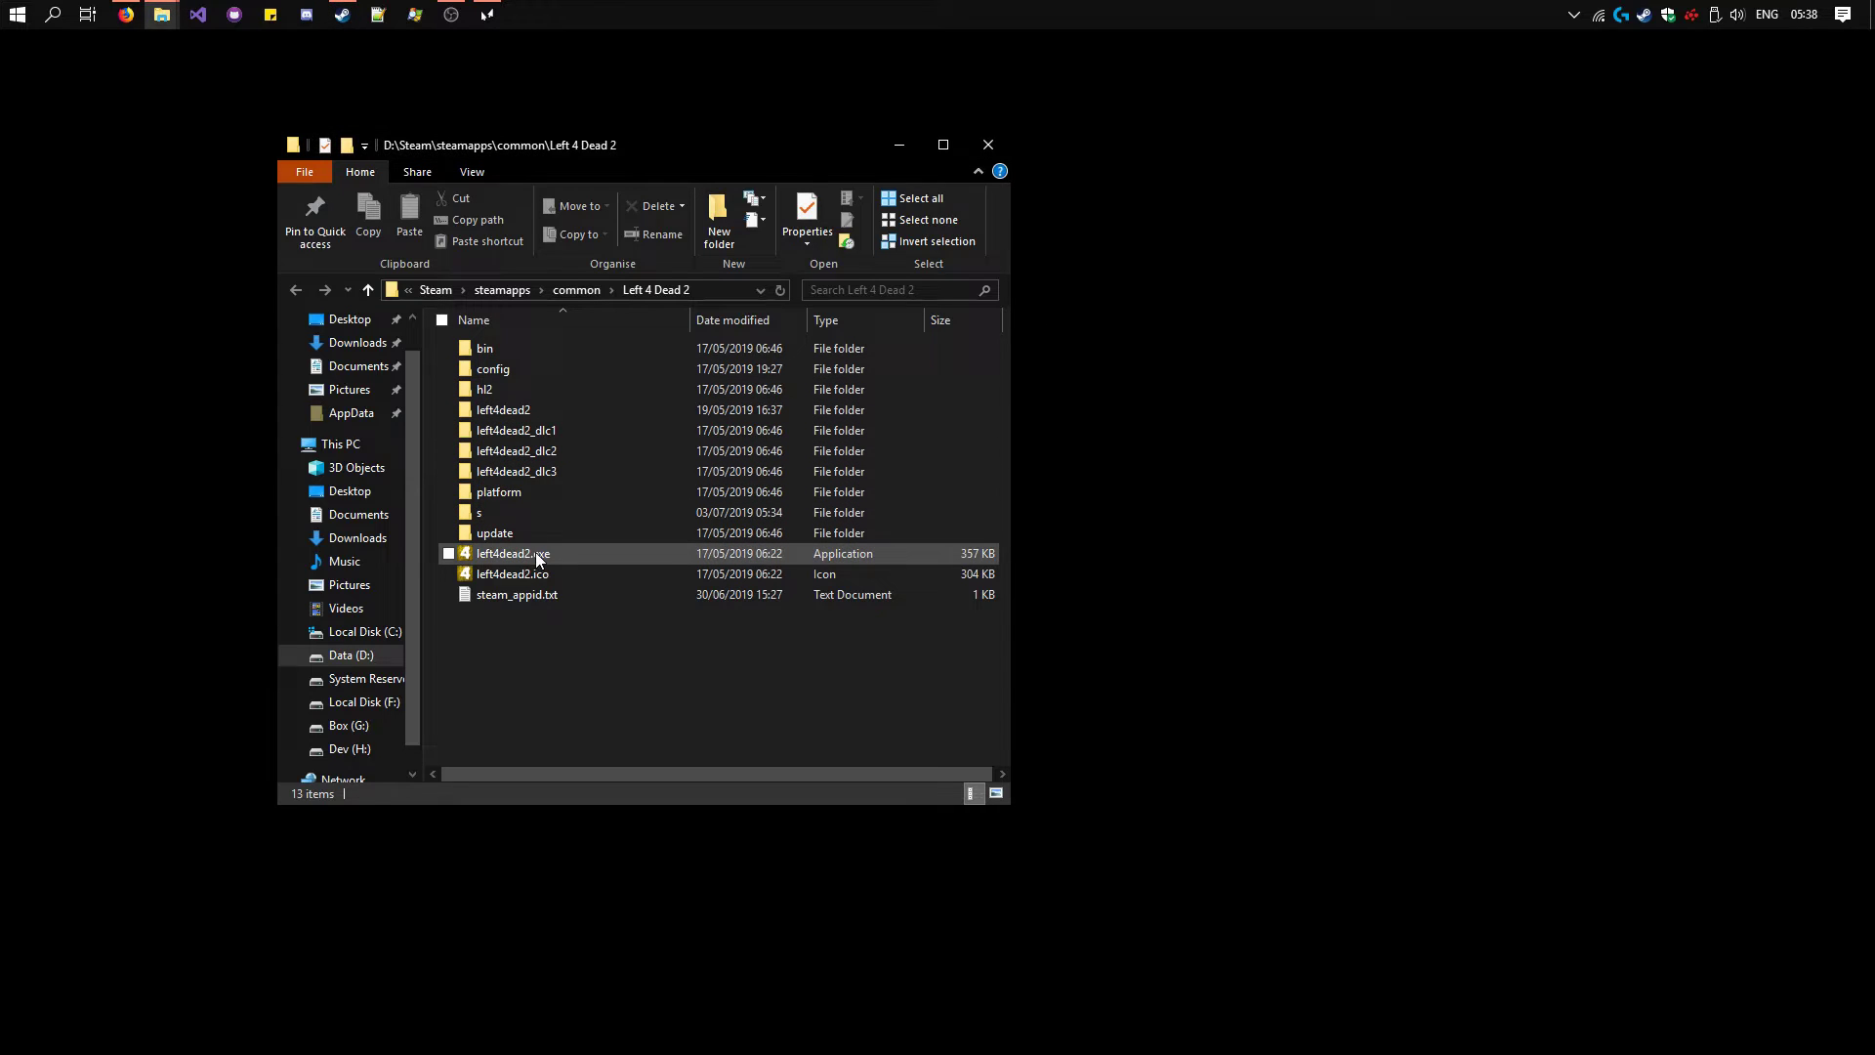
# Step: Create a shortcut to left4dead2.exe in the game folder and rename it "split screen"
pyautogui.click(478, 554)
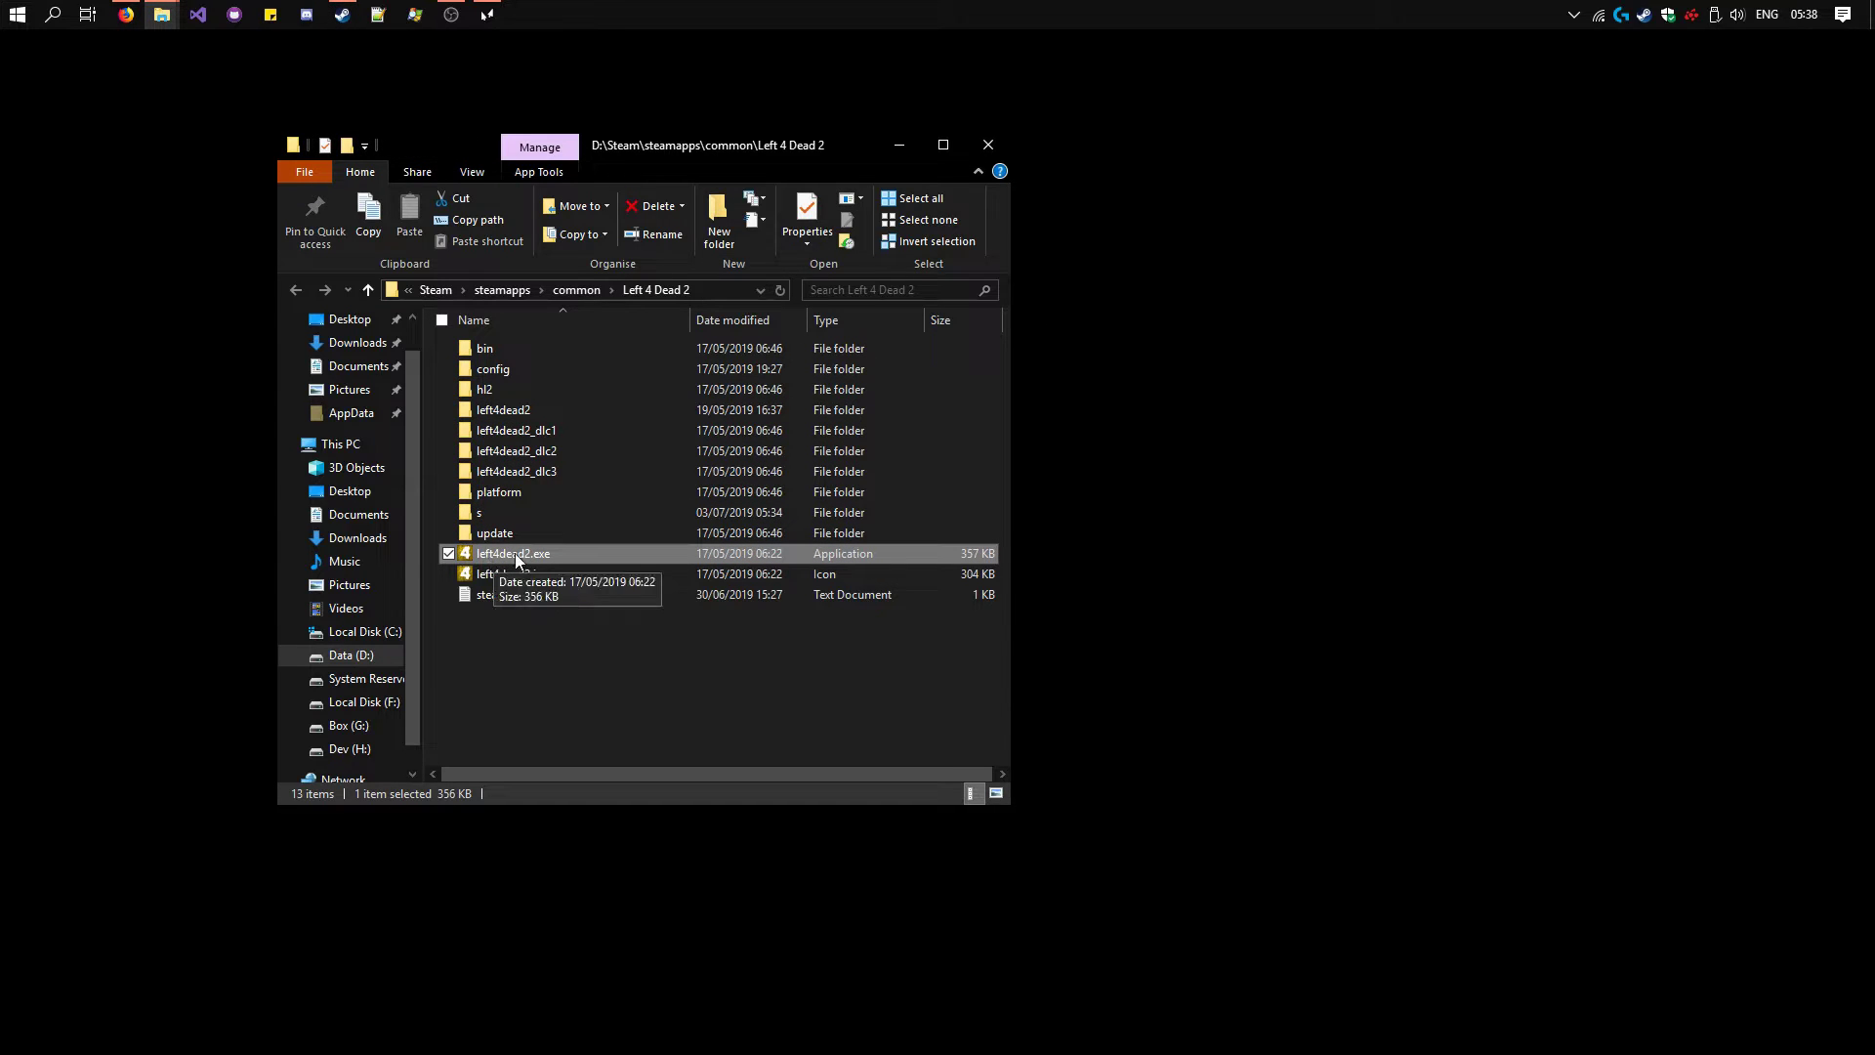
pyautogui.rightClick(559, 549)
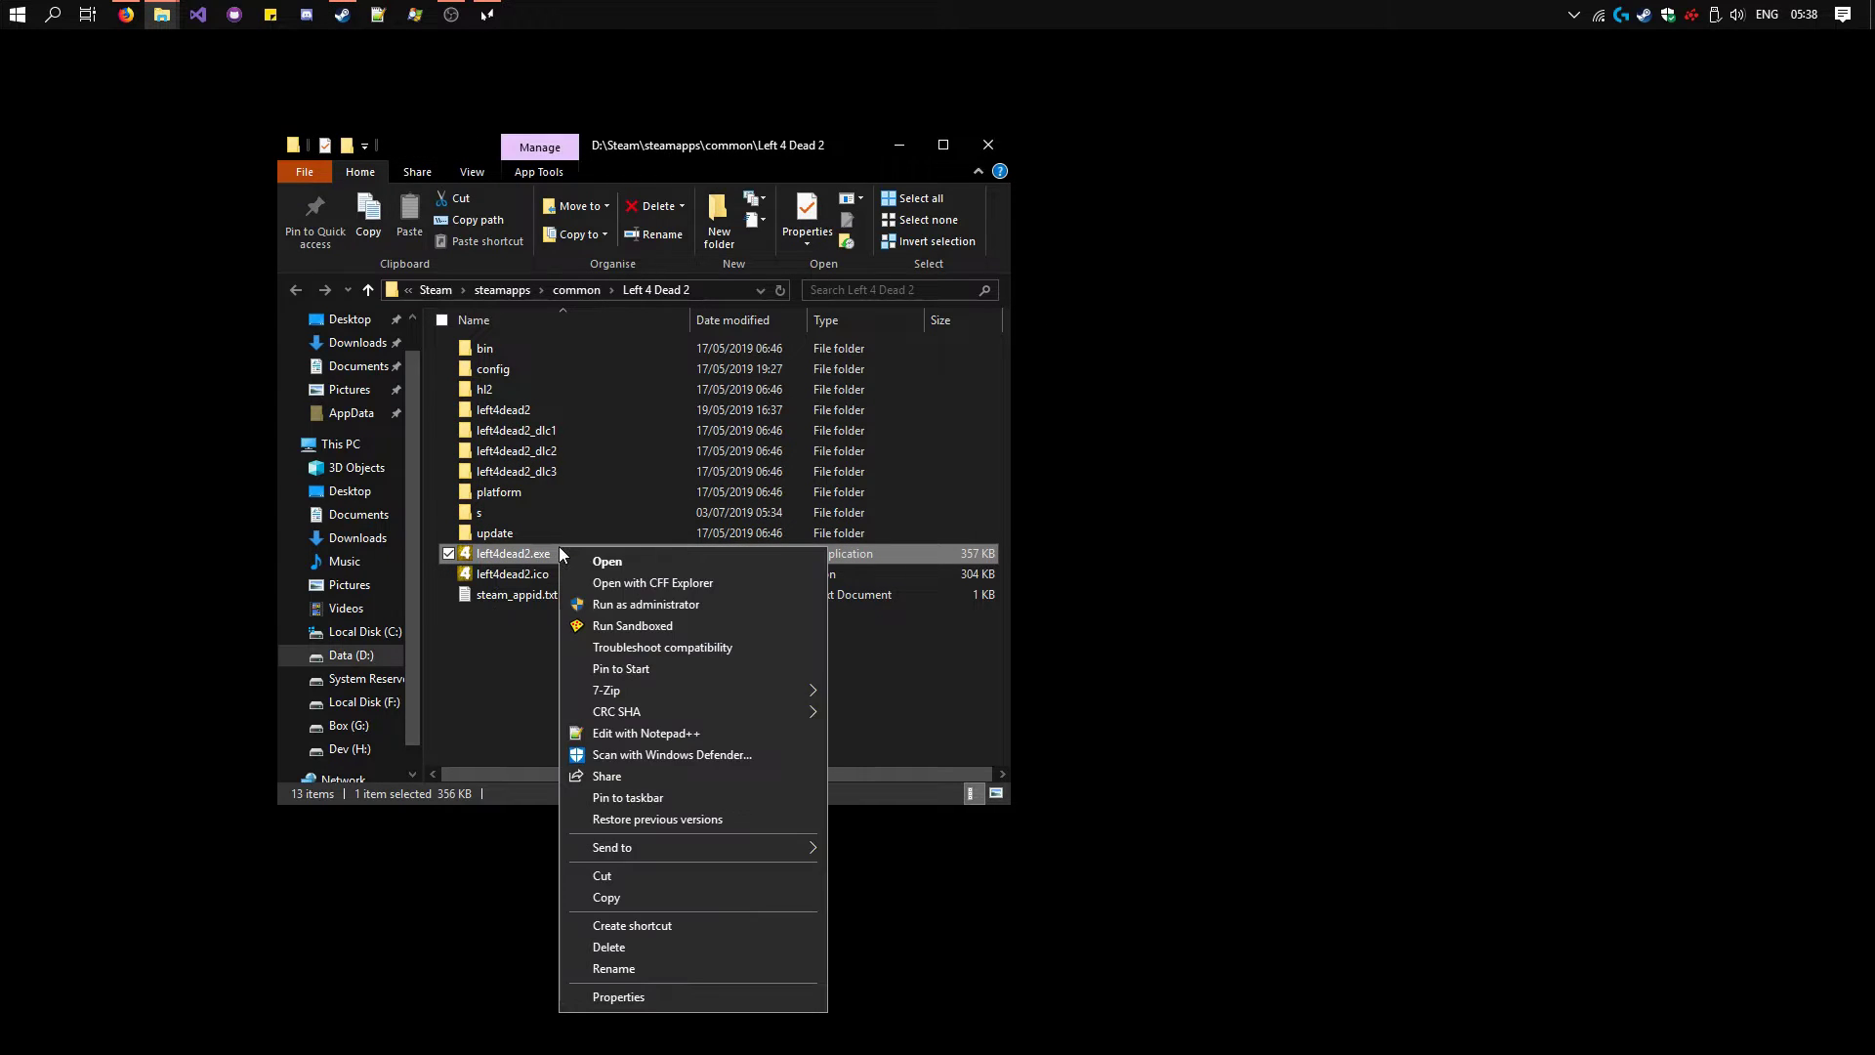
pyautogui.click(727, 925)
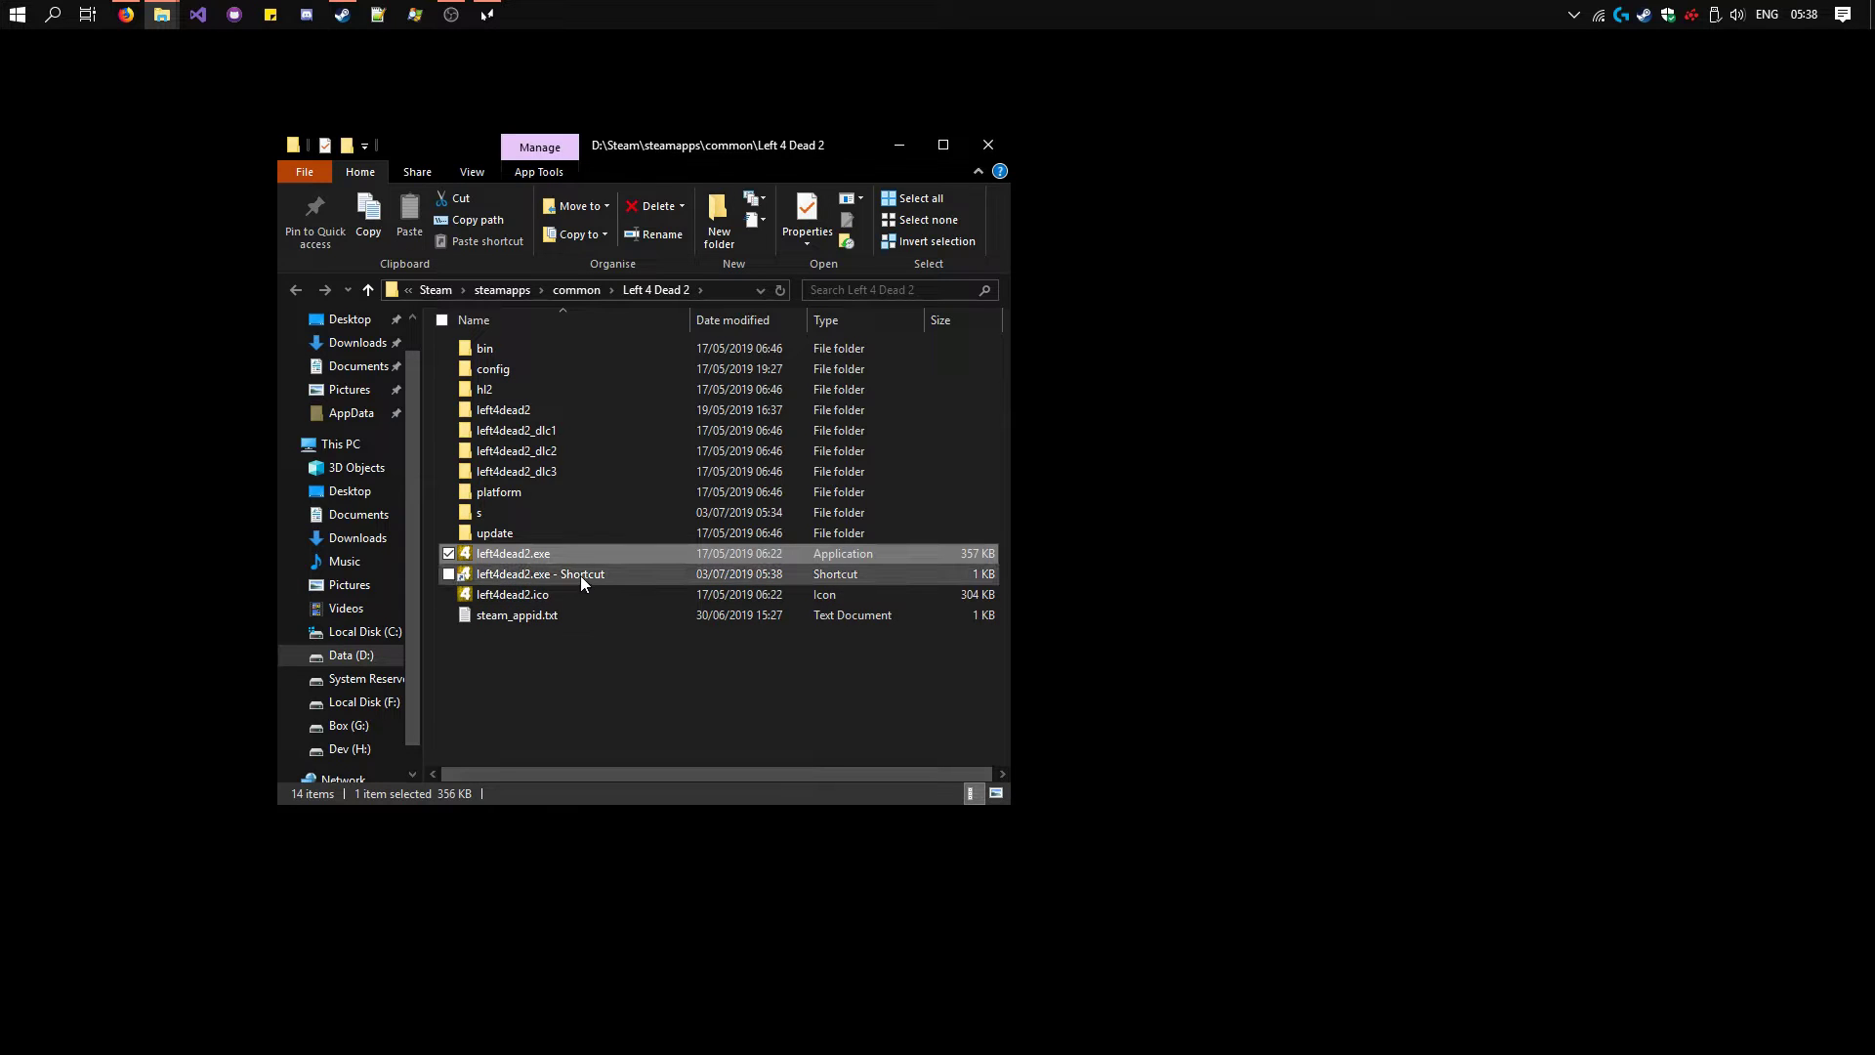
pyautogui.click(580, 575)
pyautogui.rightClick(520, 572)
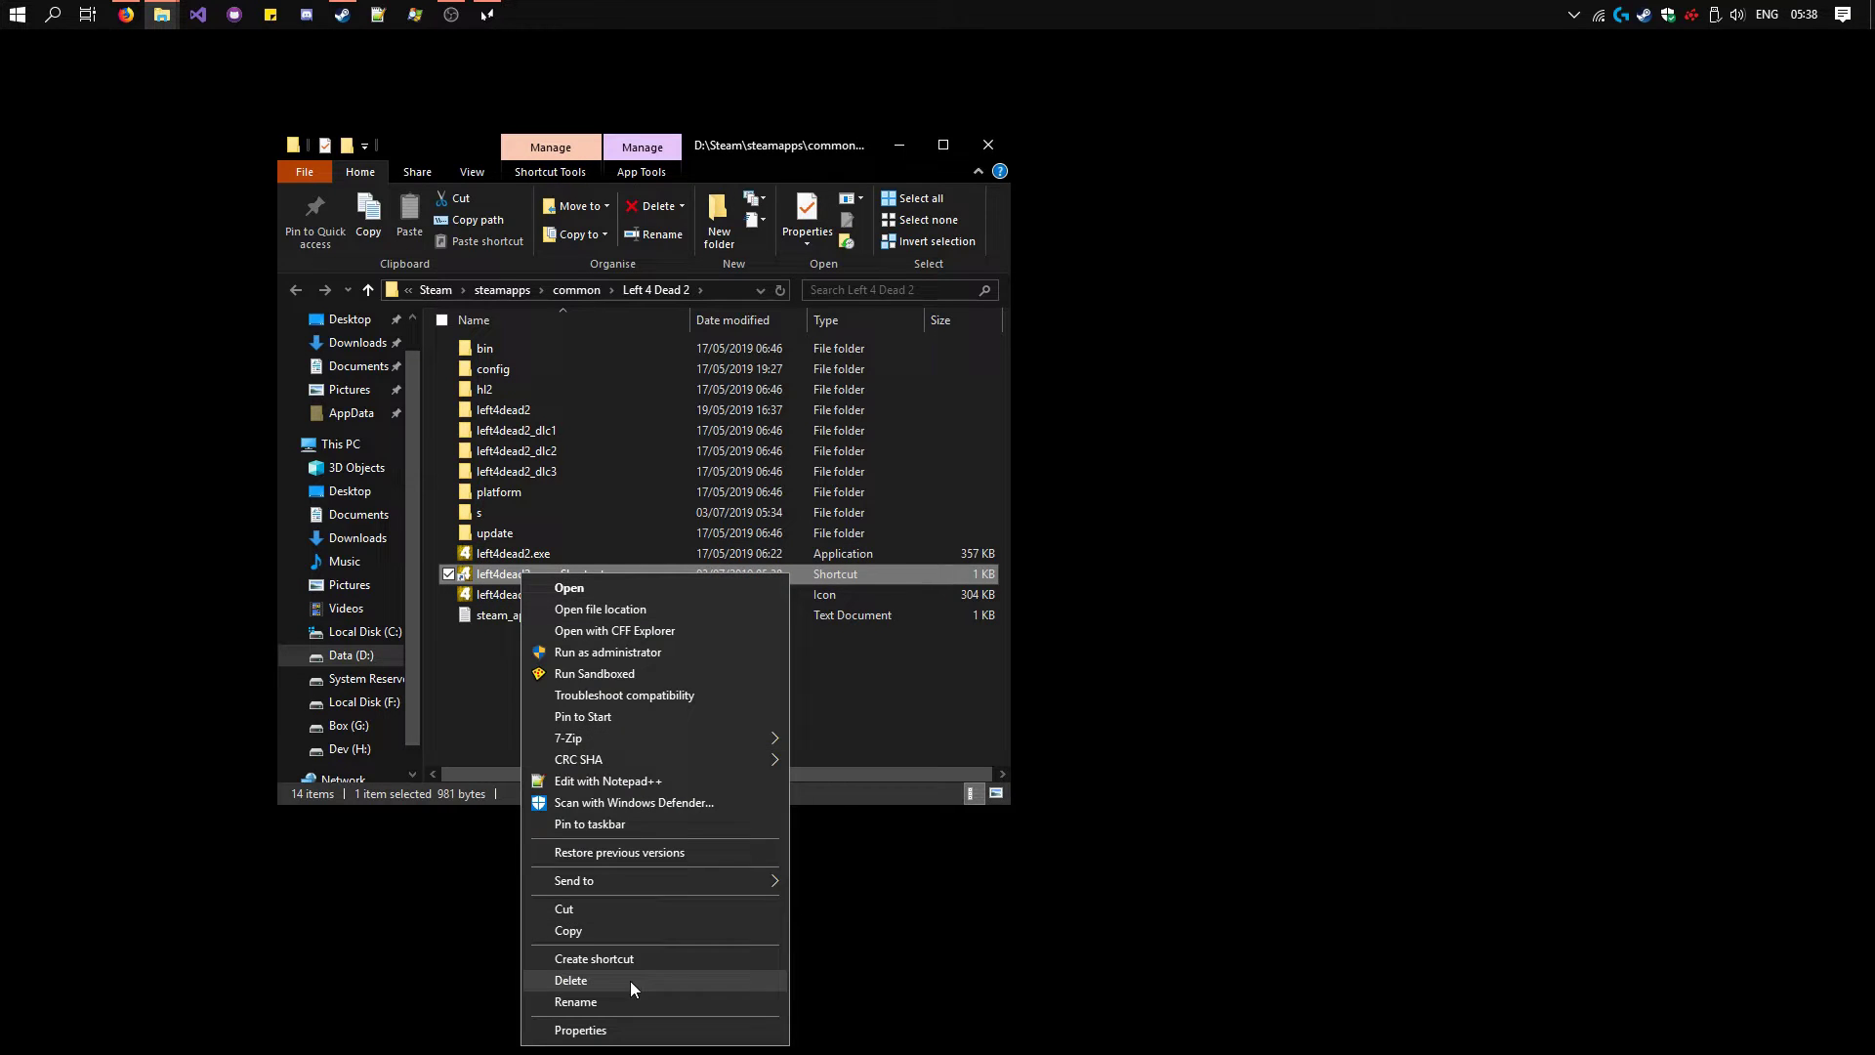
pyautogui.click(633, 1000)
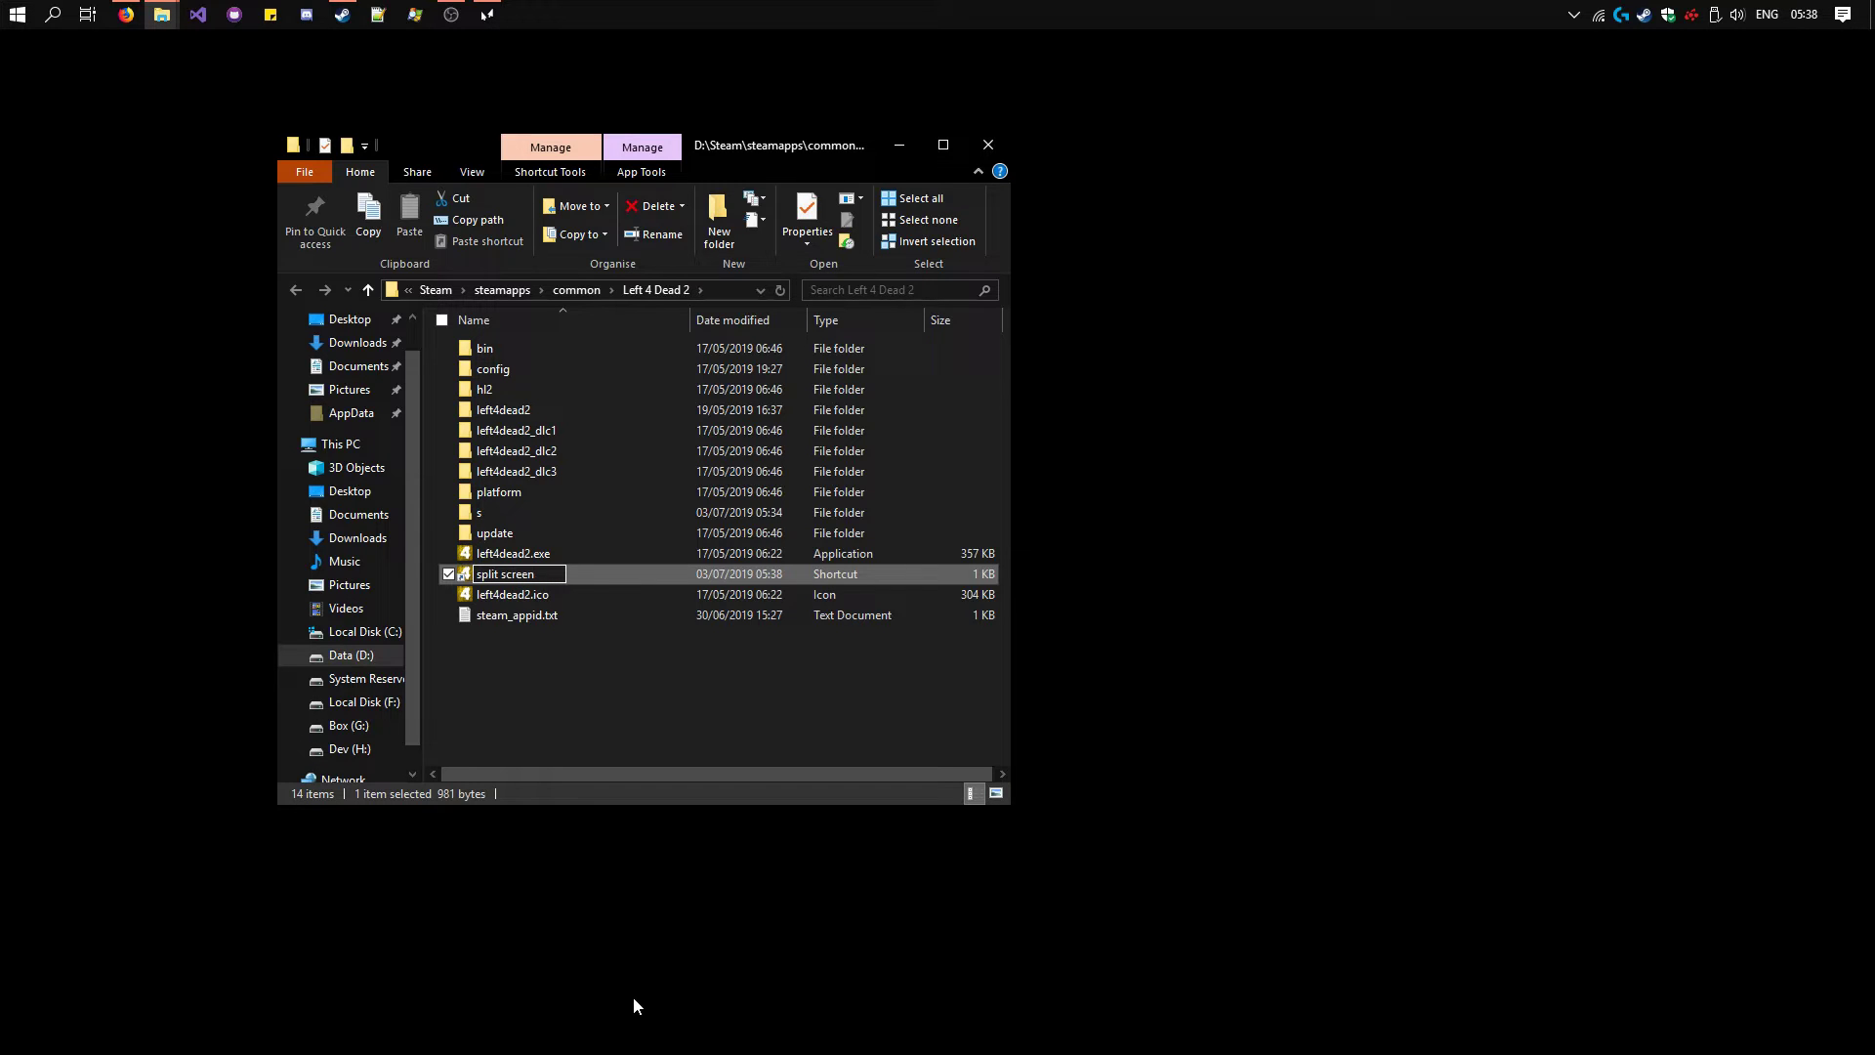
pyautogui.press('Return')
# Step: Append "-windowed +m_rawinput 1 +sv_lan 1 +sv_allow_lobby_connect_only 0 -insecure -w 1920 -h 500" to the split screen shortcut's target and apply it
pyautogui.rightClick(506, 598)
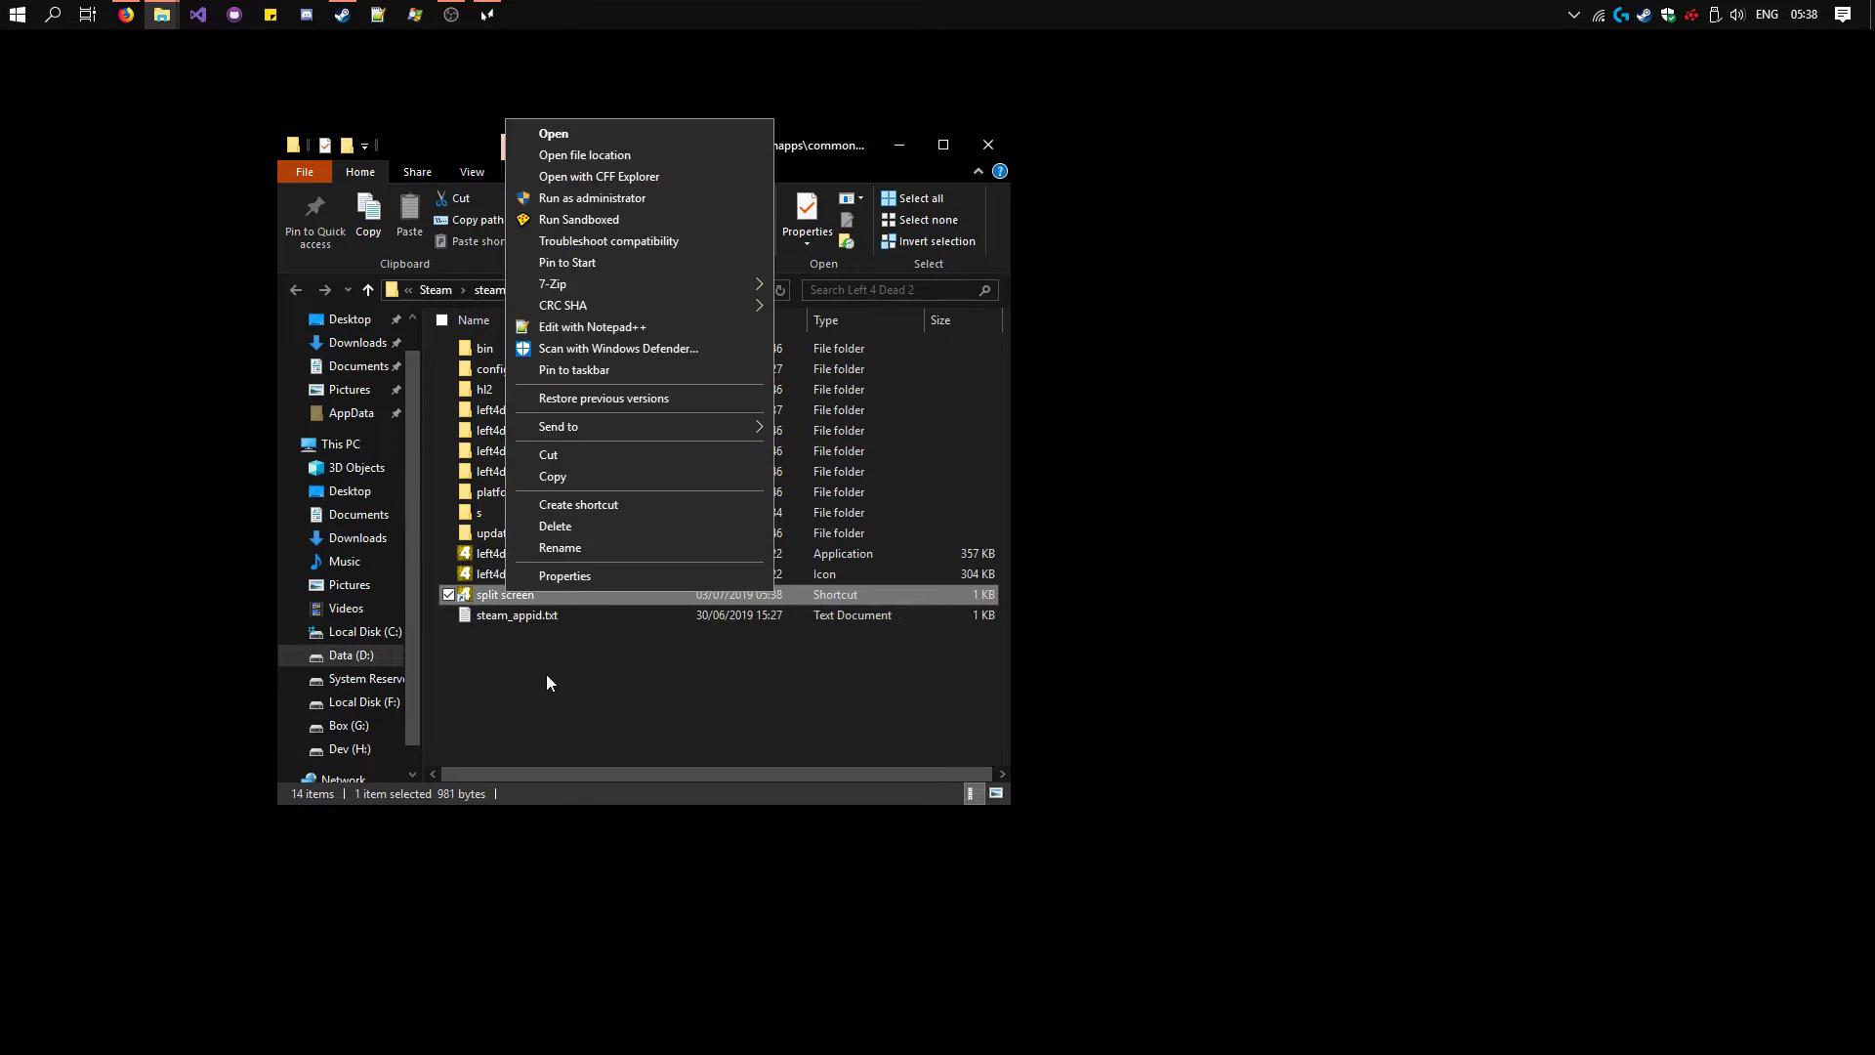
pyautogui.click(569, 577)
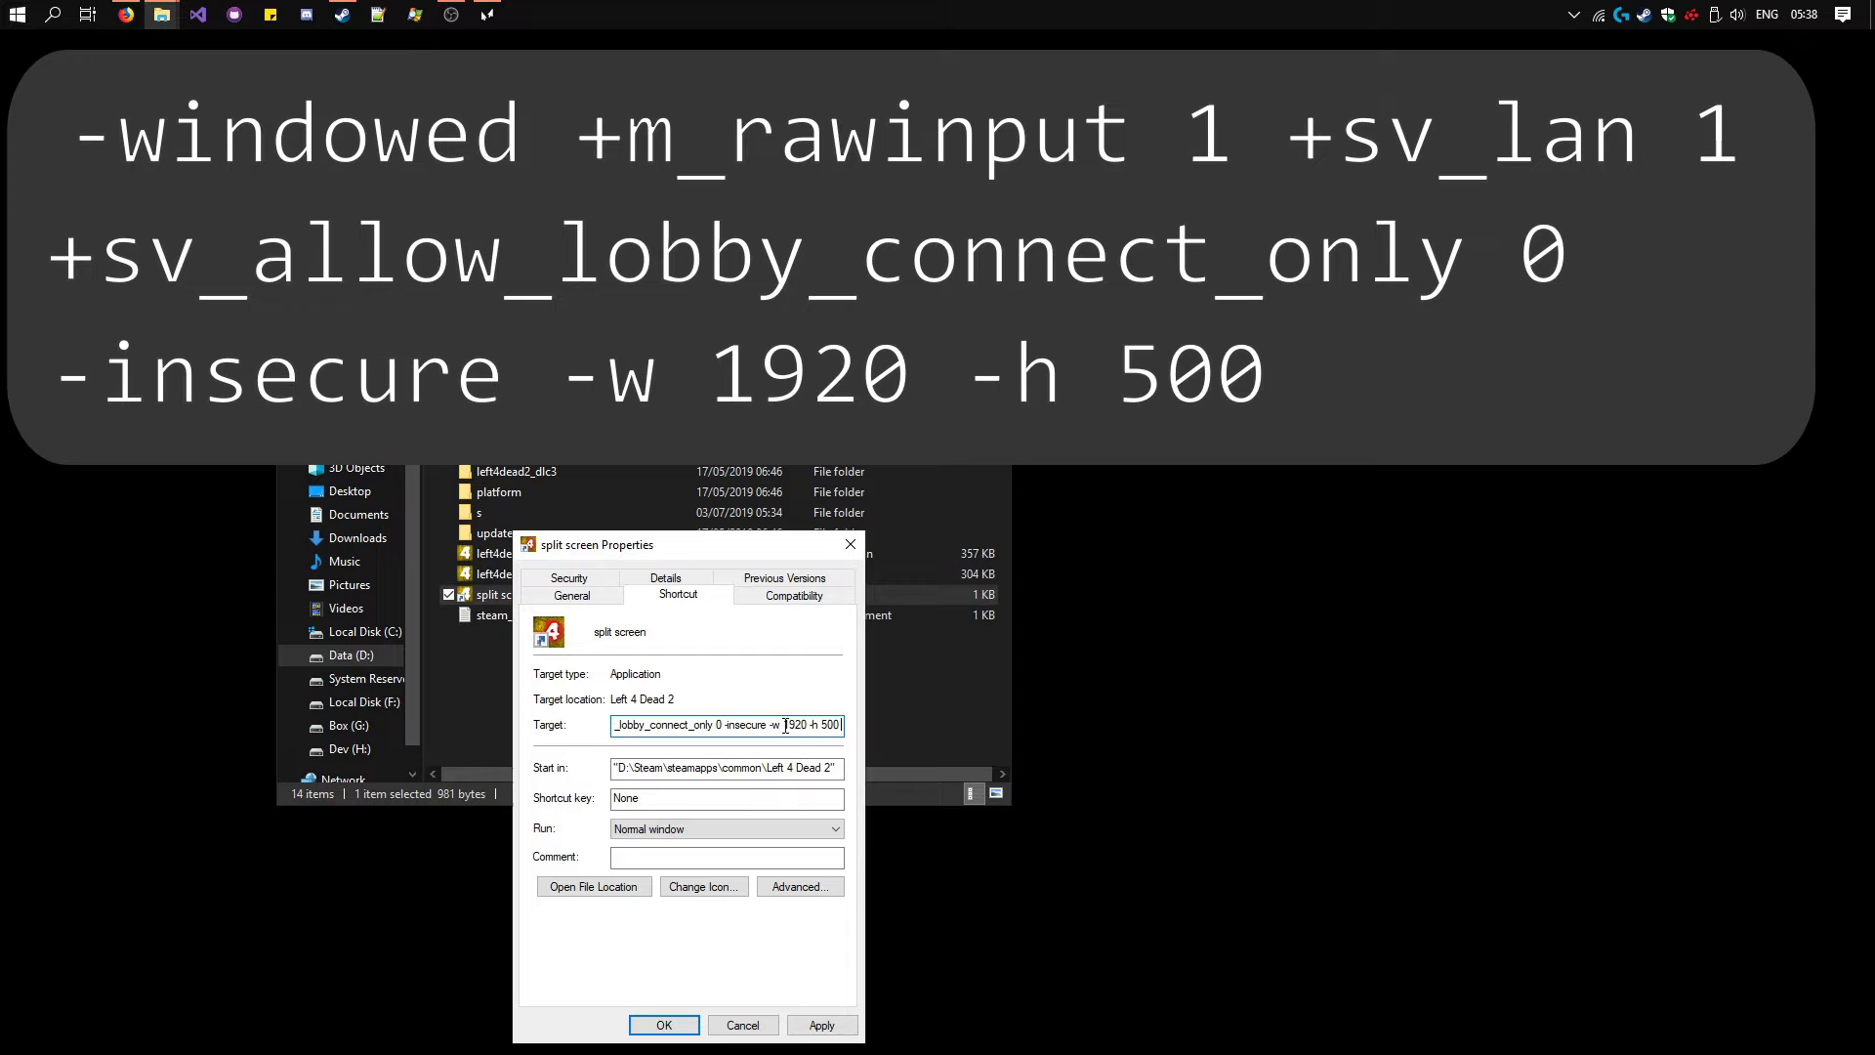
pyautogui.click(823, 1024)
pyautogui.click(664, 1024)
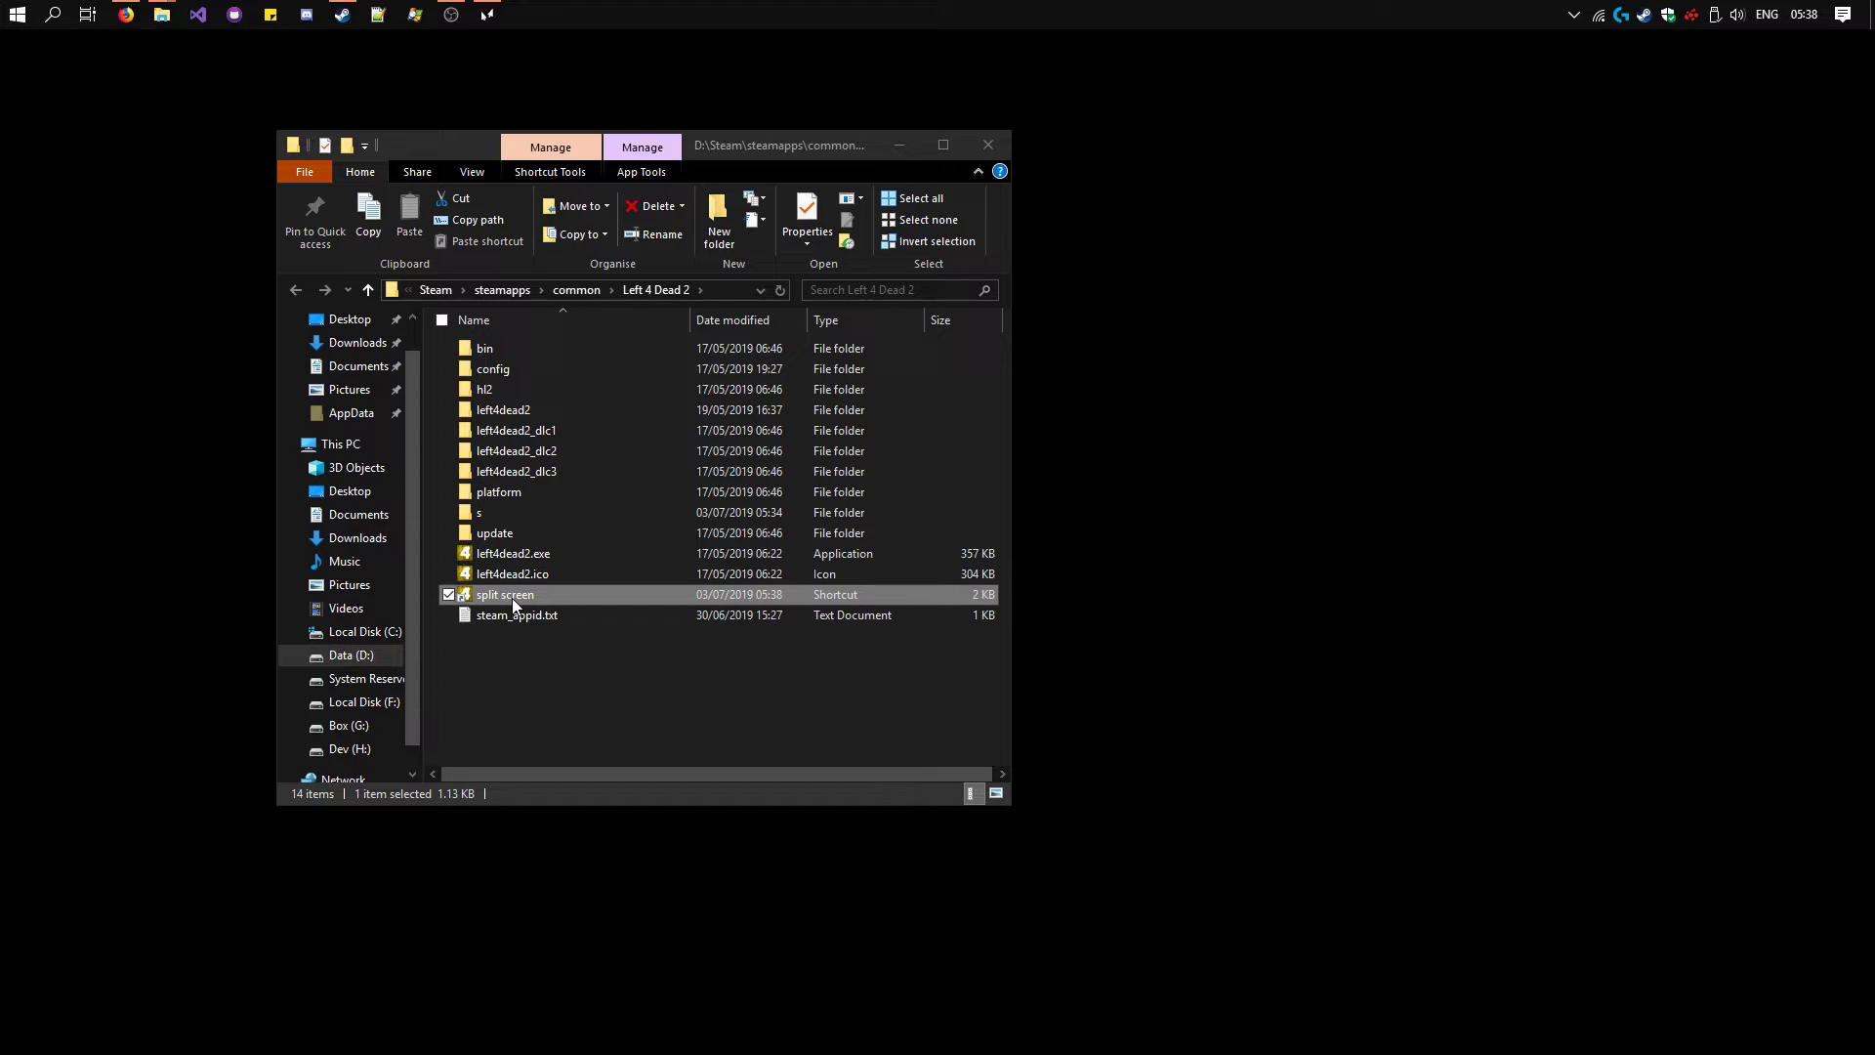
# Step: Launch Left 4 Dead 2 from the split screen shortcut and unlock its Source engine for a new instance in Universal Split Screen
pyautogui.doubleClick(558, 594)
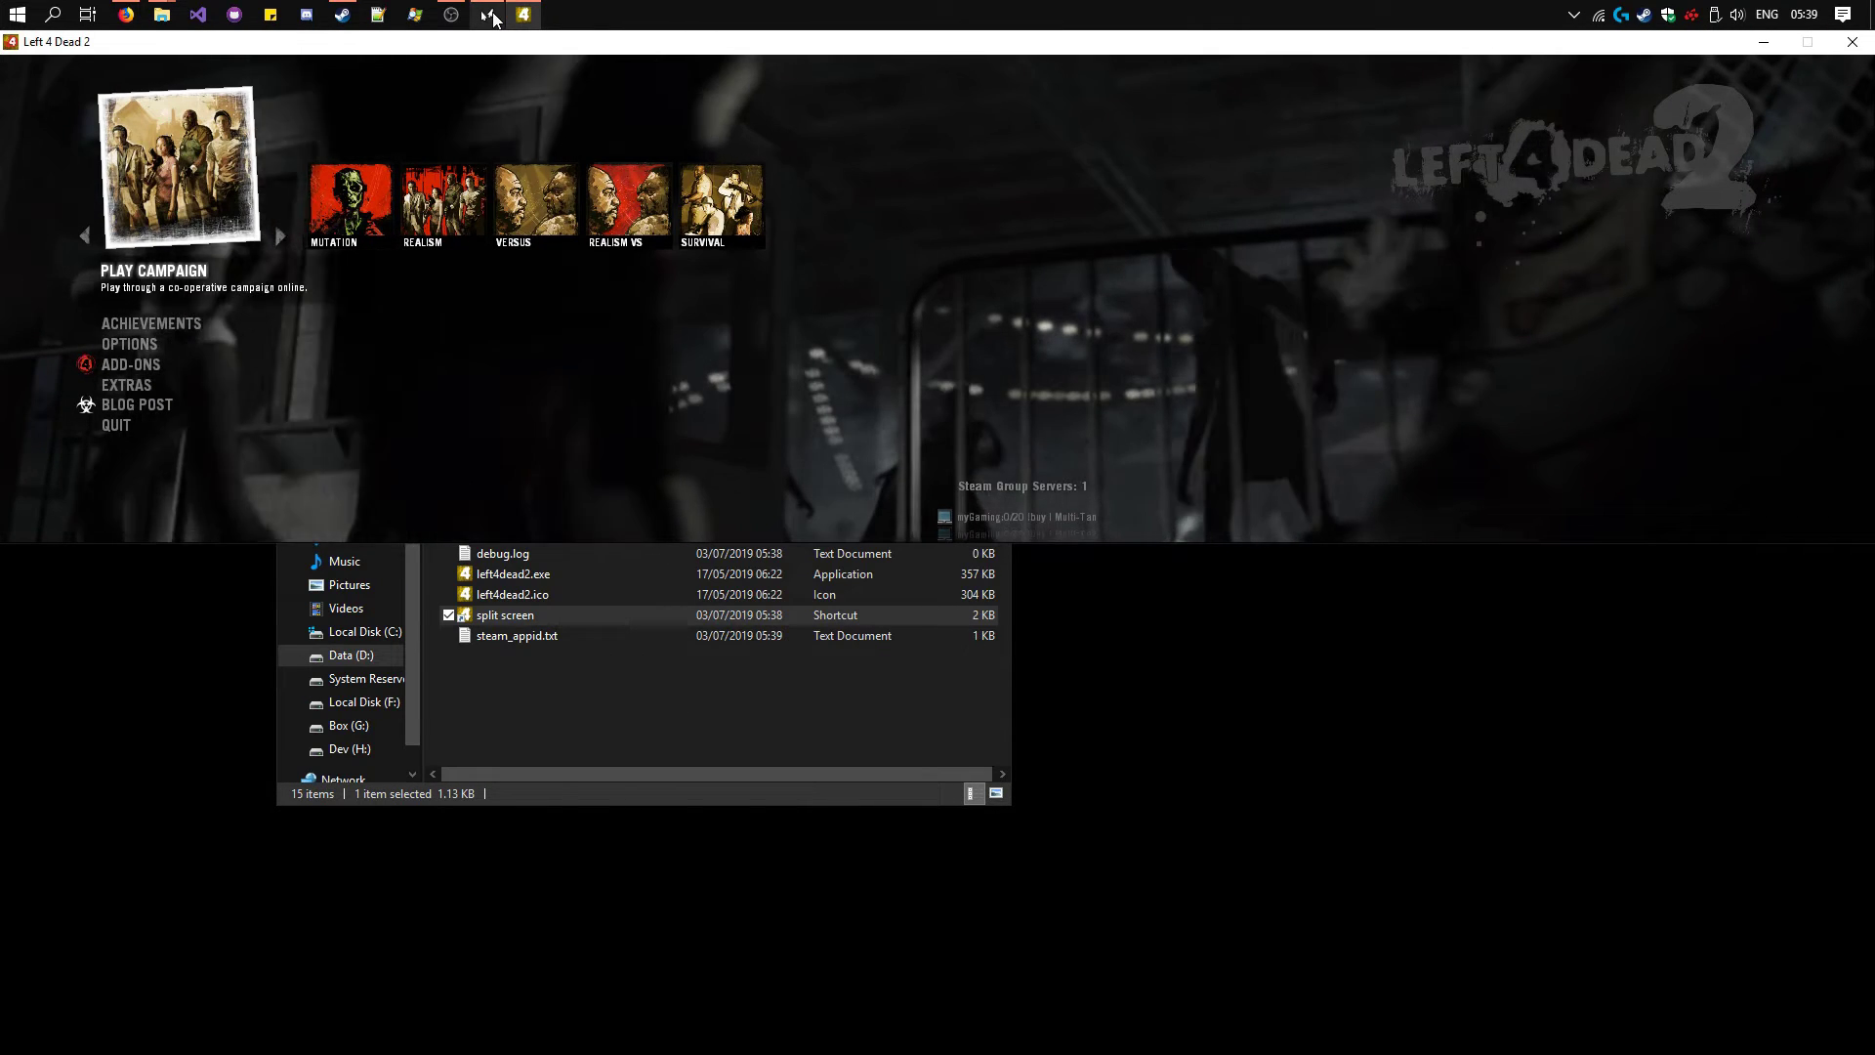
pyautogui.moveTo(486, 15)
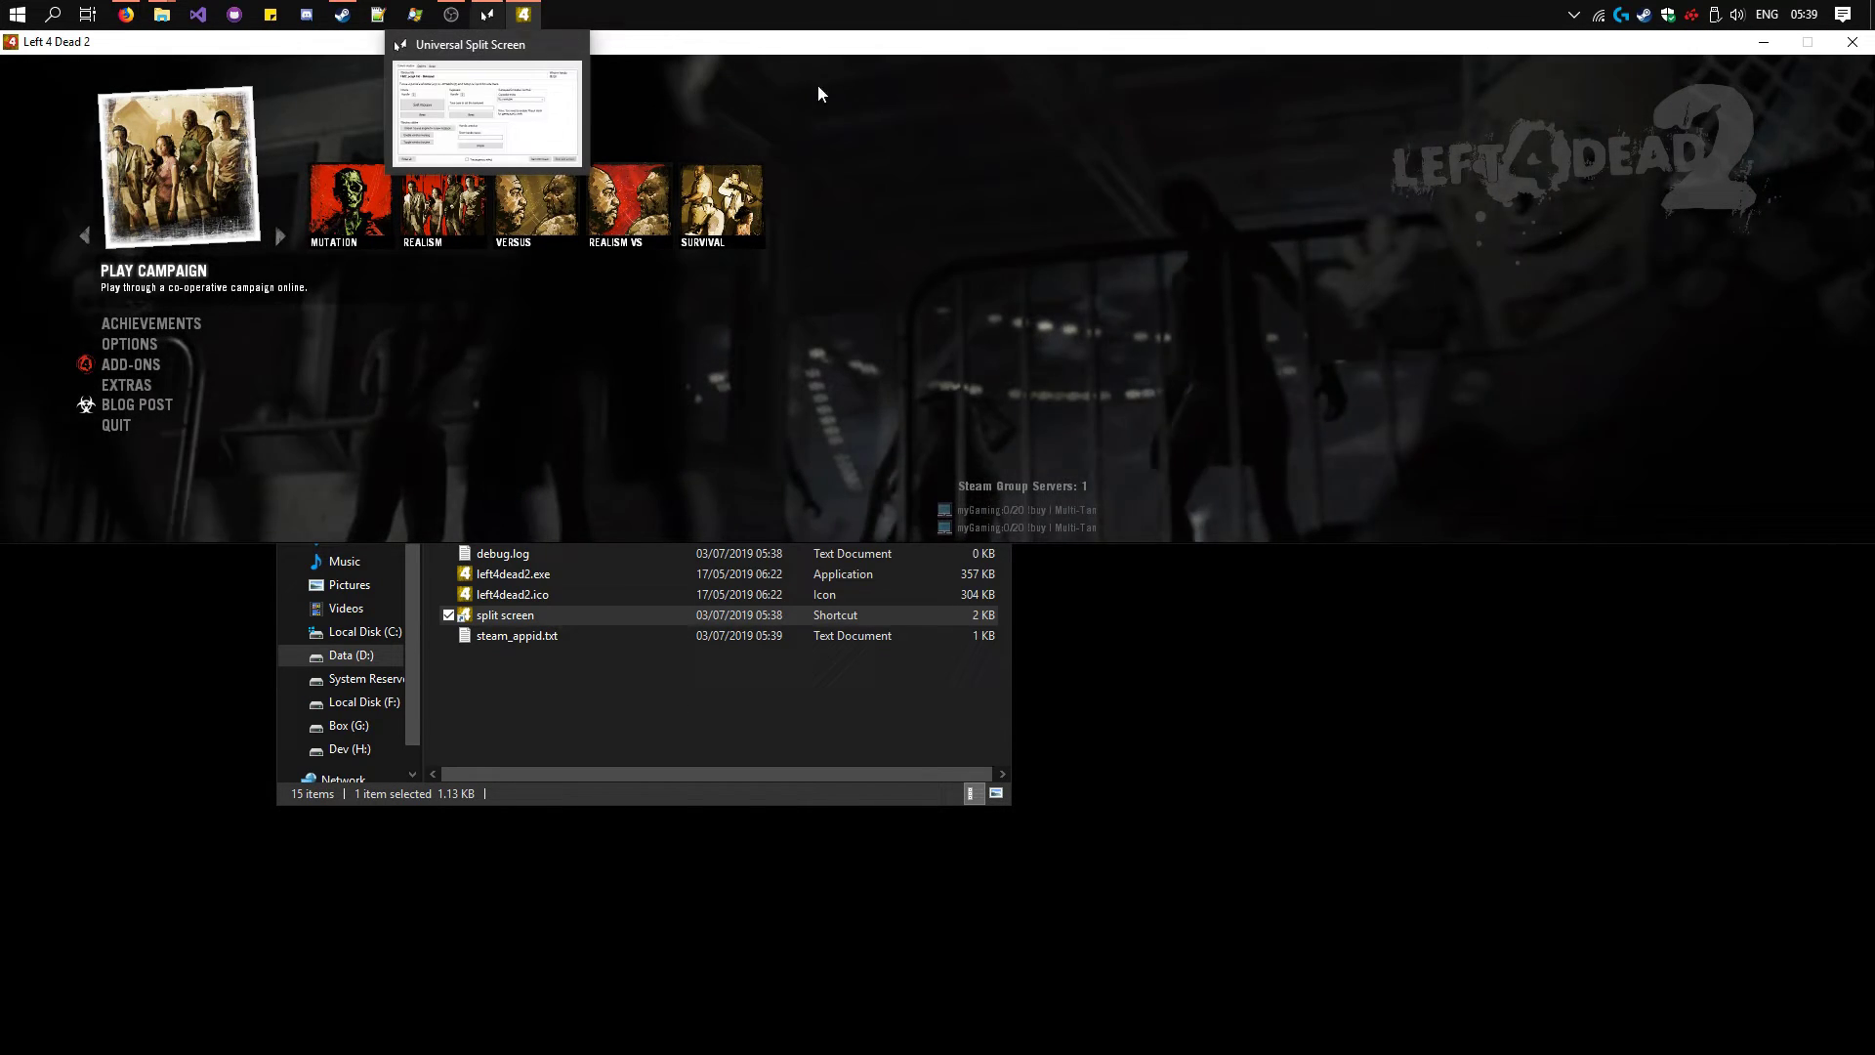
pyautogui.click(487, 15)
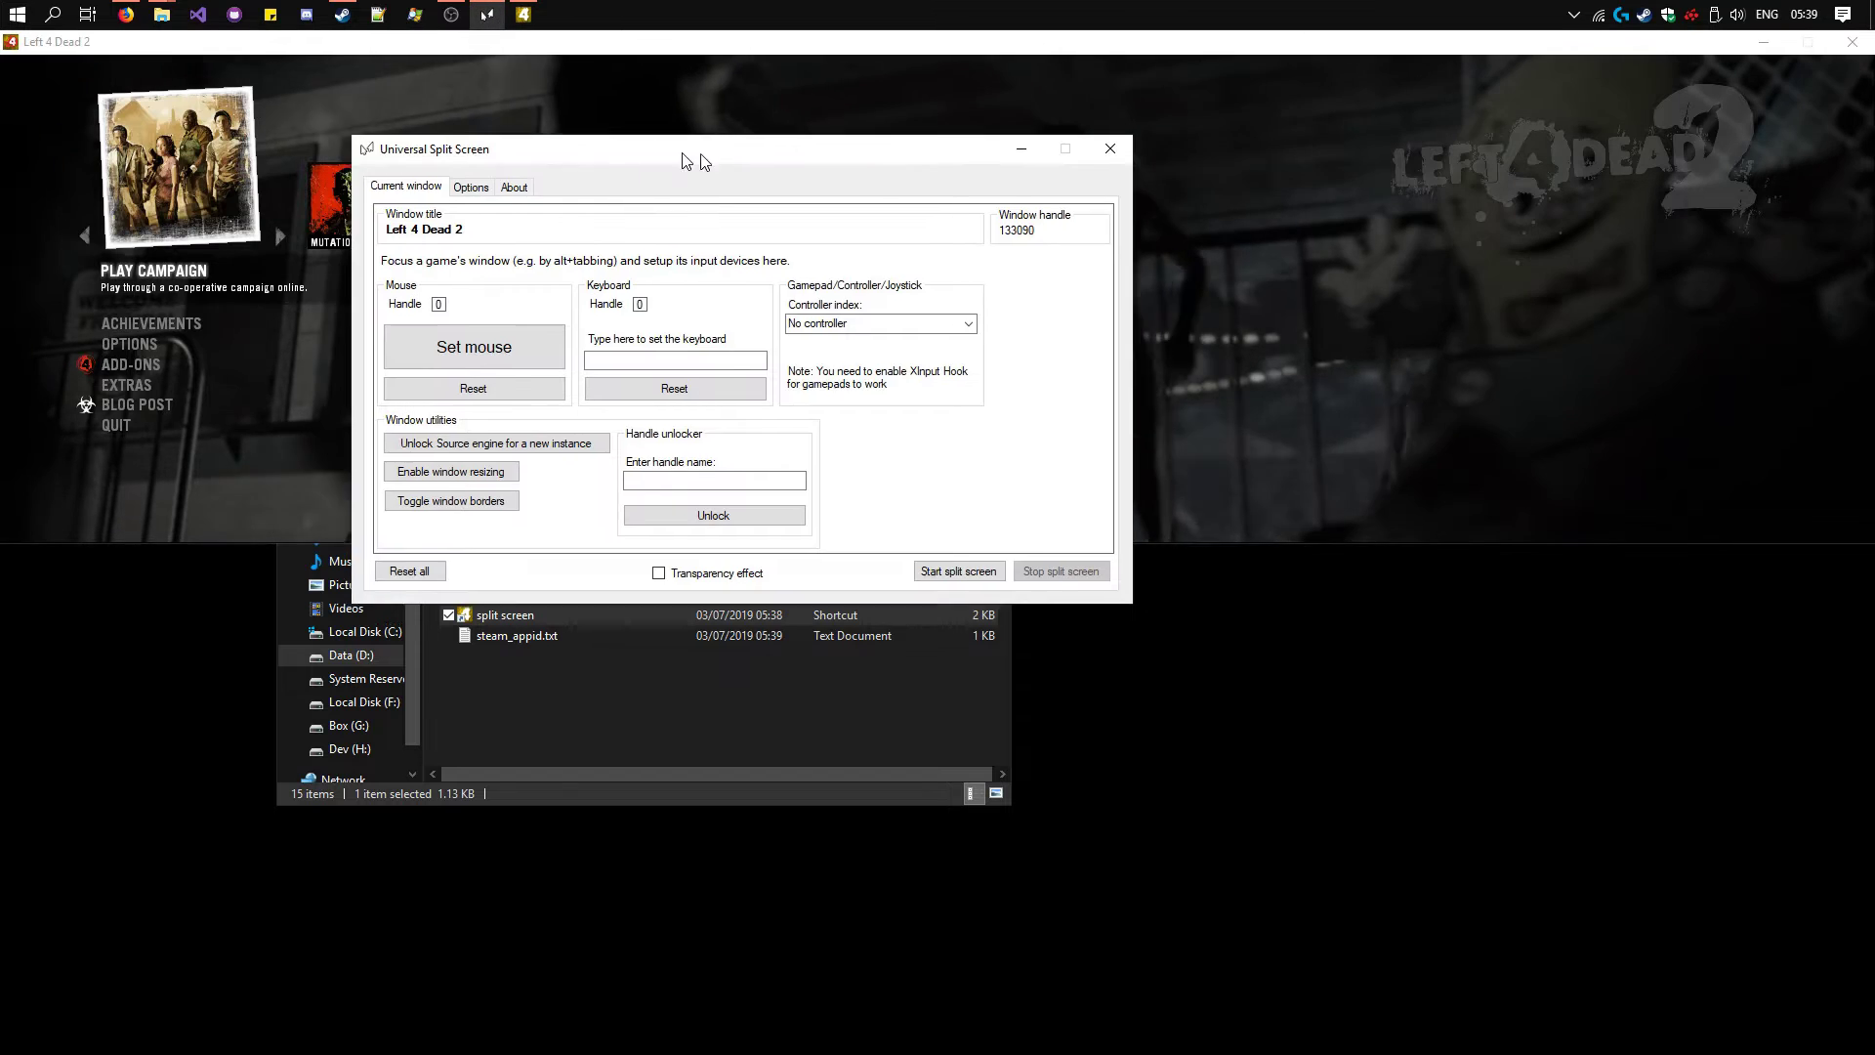
pyautogui.moveTo(642, 156); pyautogui.dragTo(1289, 366)
pyautogui.click(46, 62)
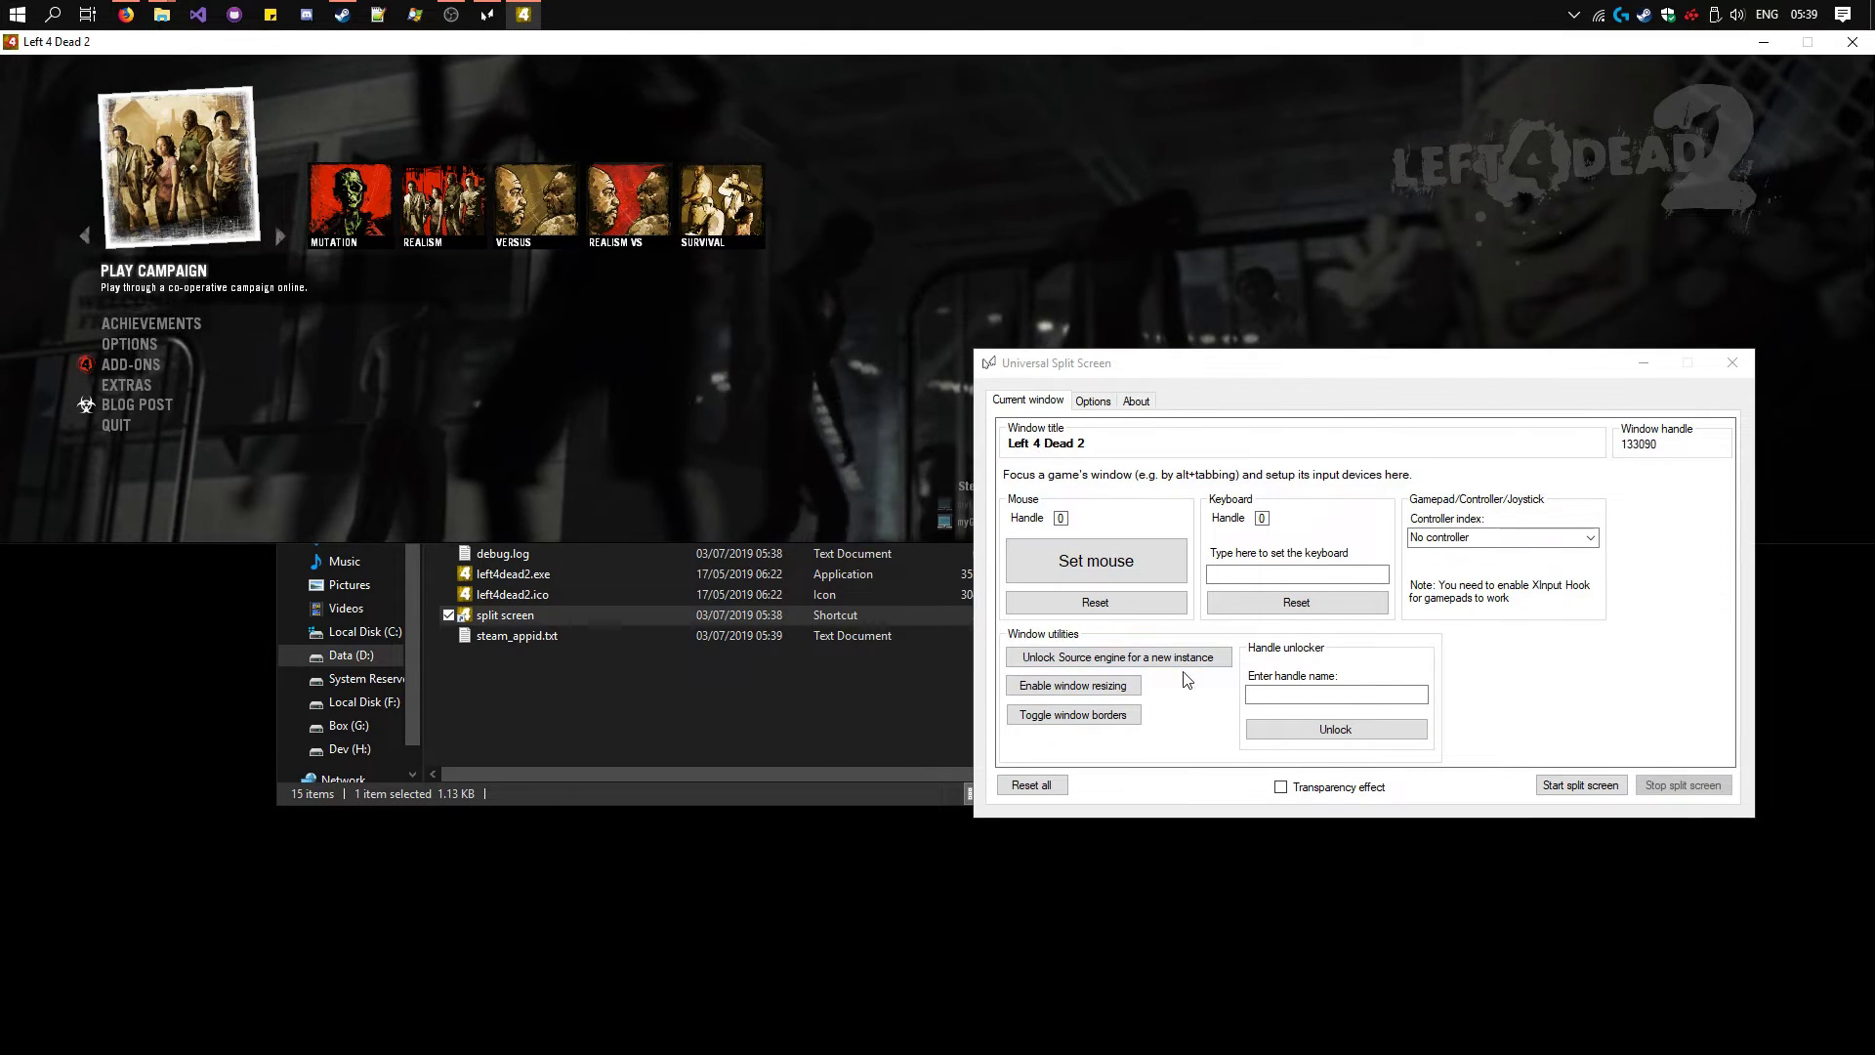
pyautogui.click(1120, 659)
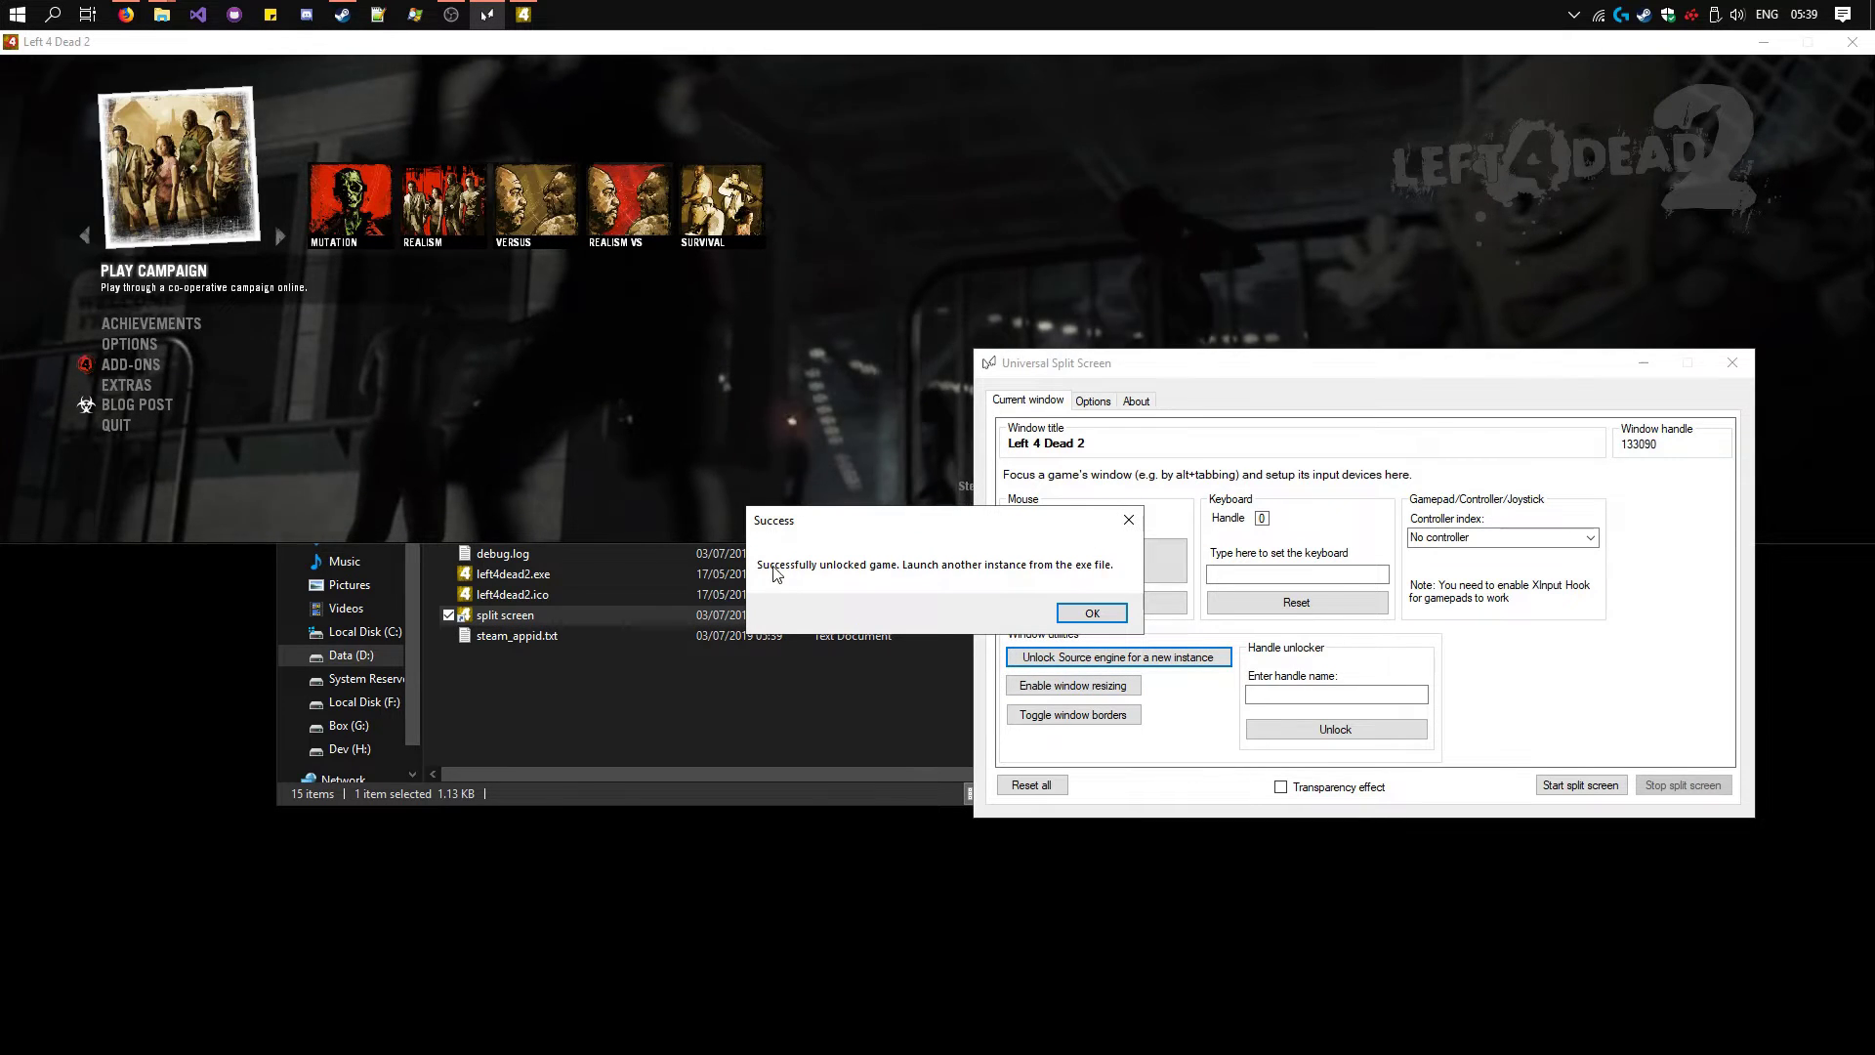
pyautogui.click(1092, 613)
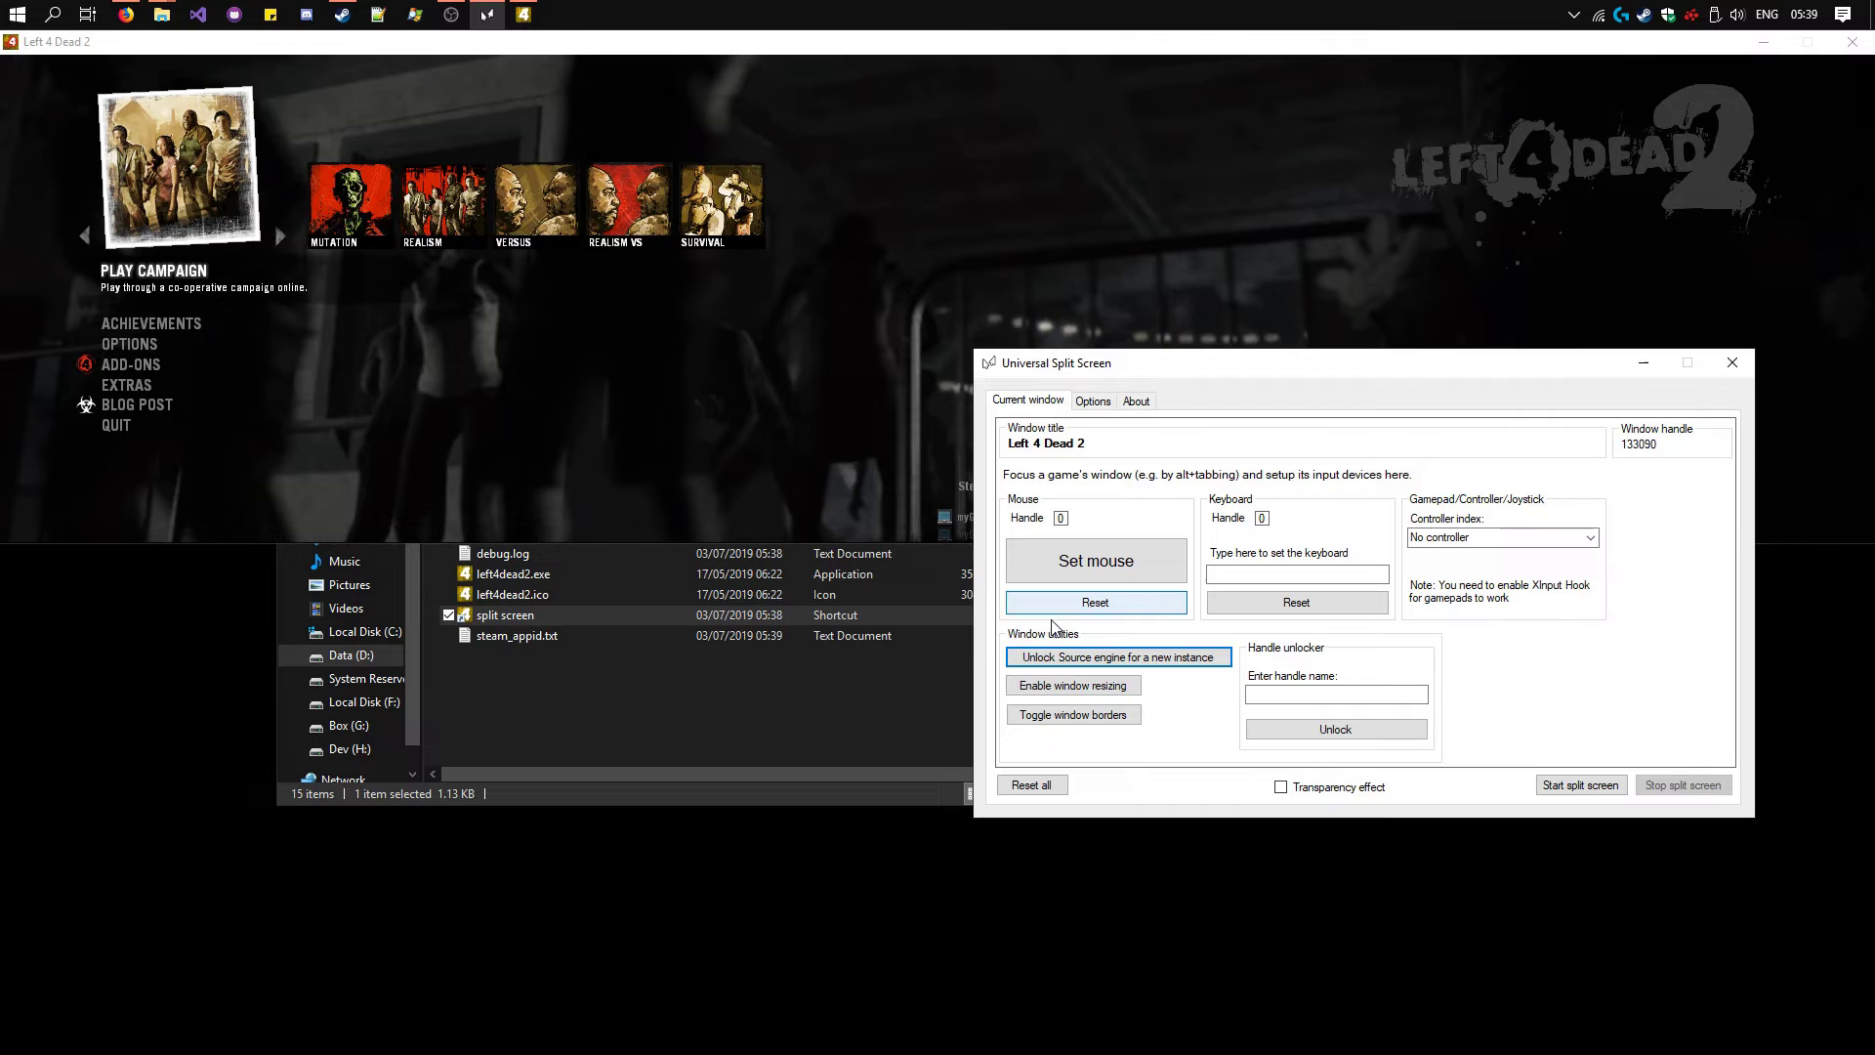
# Step: Launch a second Left 4 Dead 2 instance from the split screen shortcut in the game folder
pyautogui.click(683, 703)
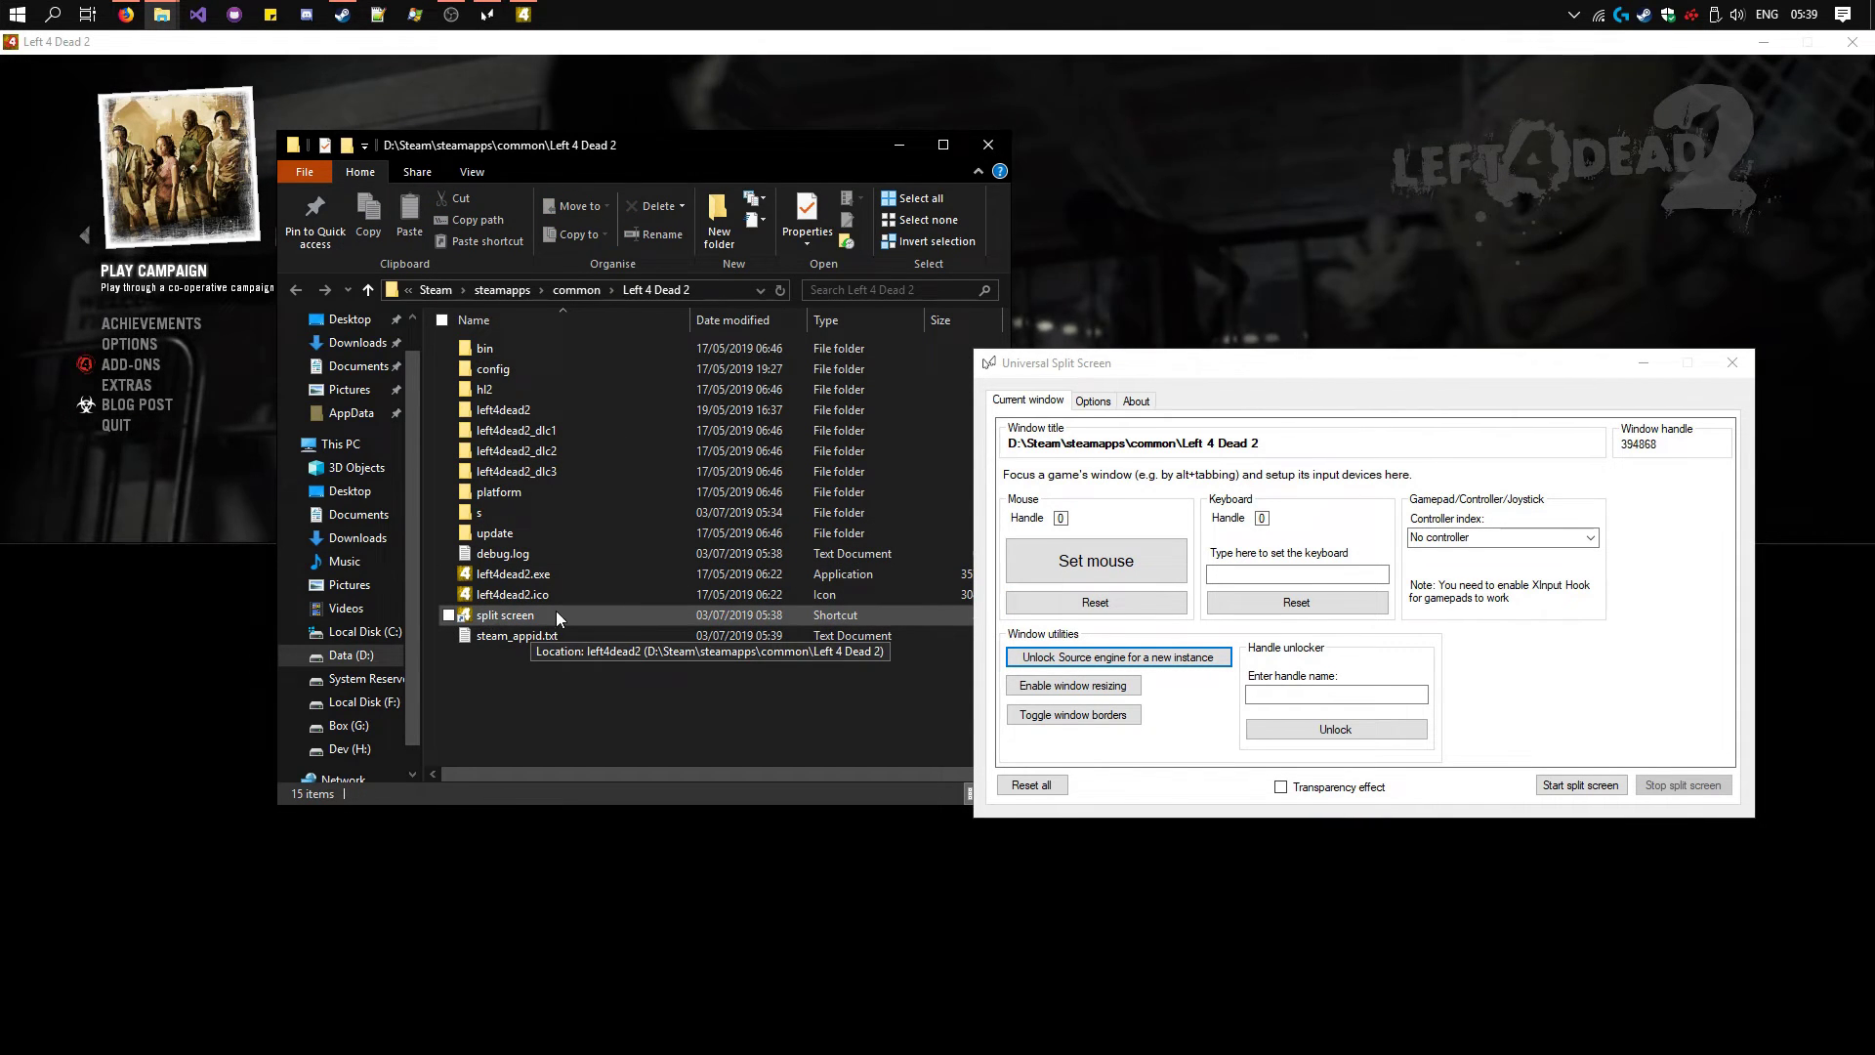
pyautogui.doubleClick(540, 615)
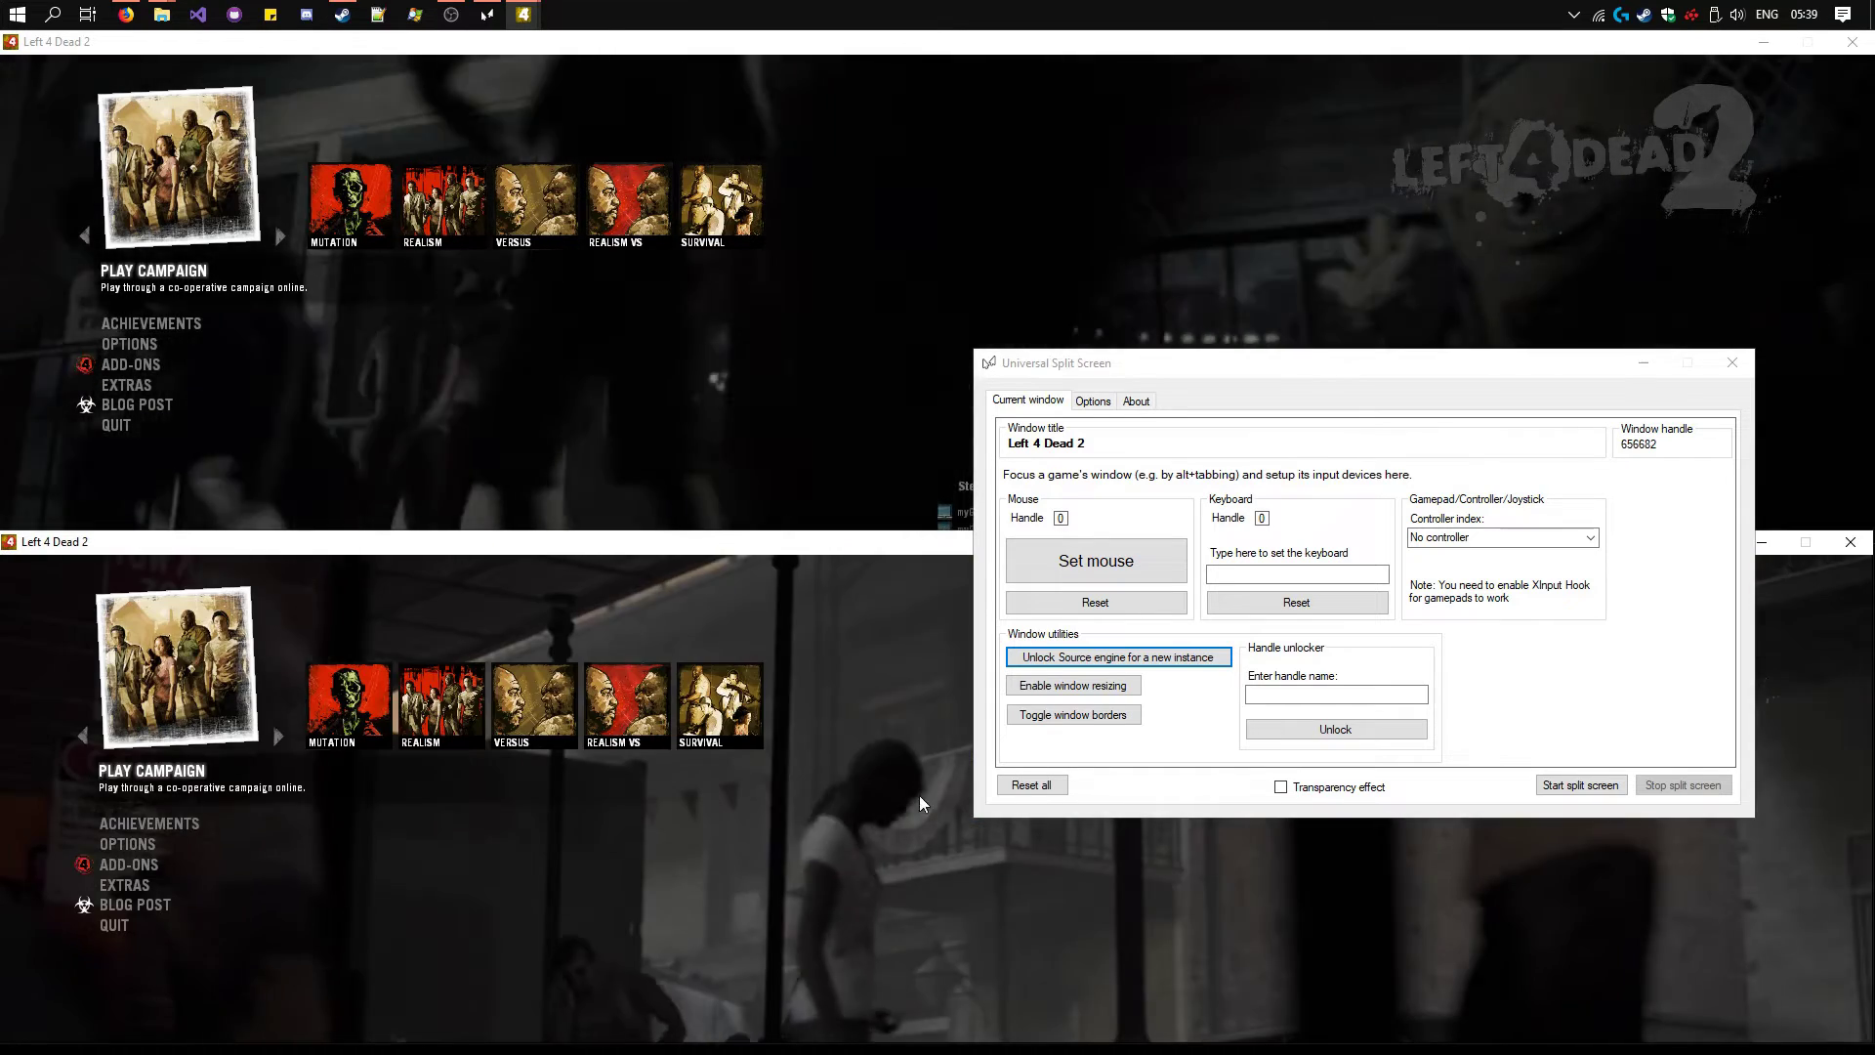
# Step: Check the keyboard and mouse options of the first game instance, including raw mouse input and the developer console
pyautogui.click(330, 486)
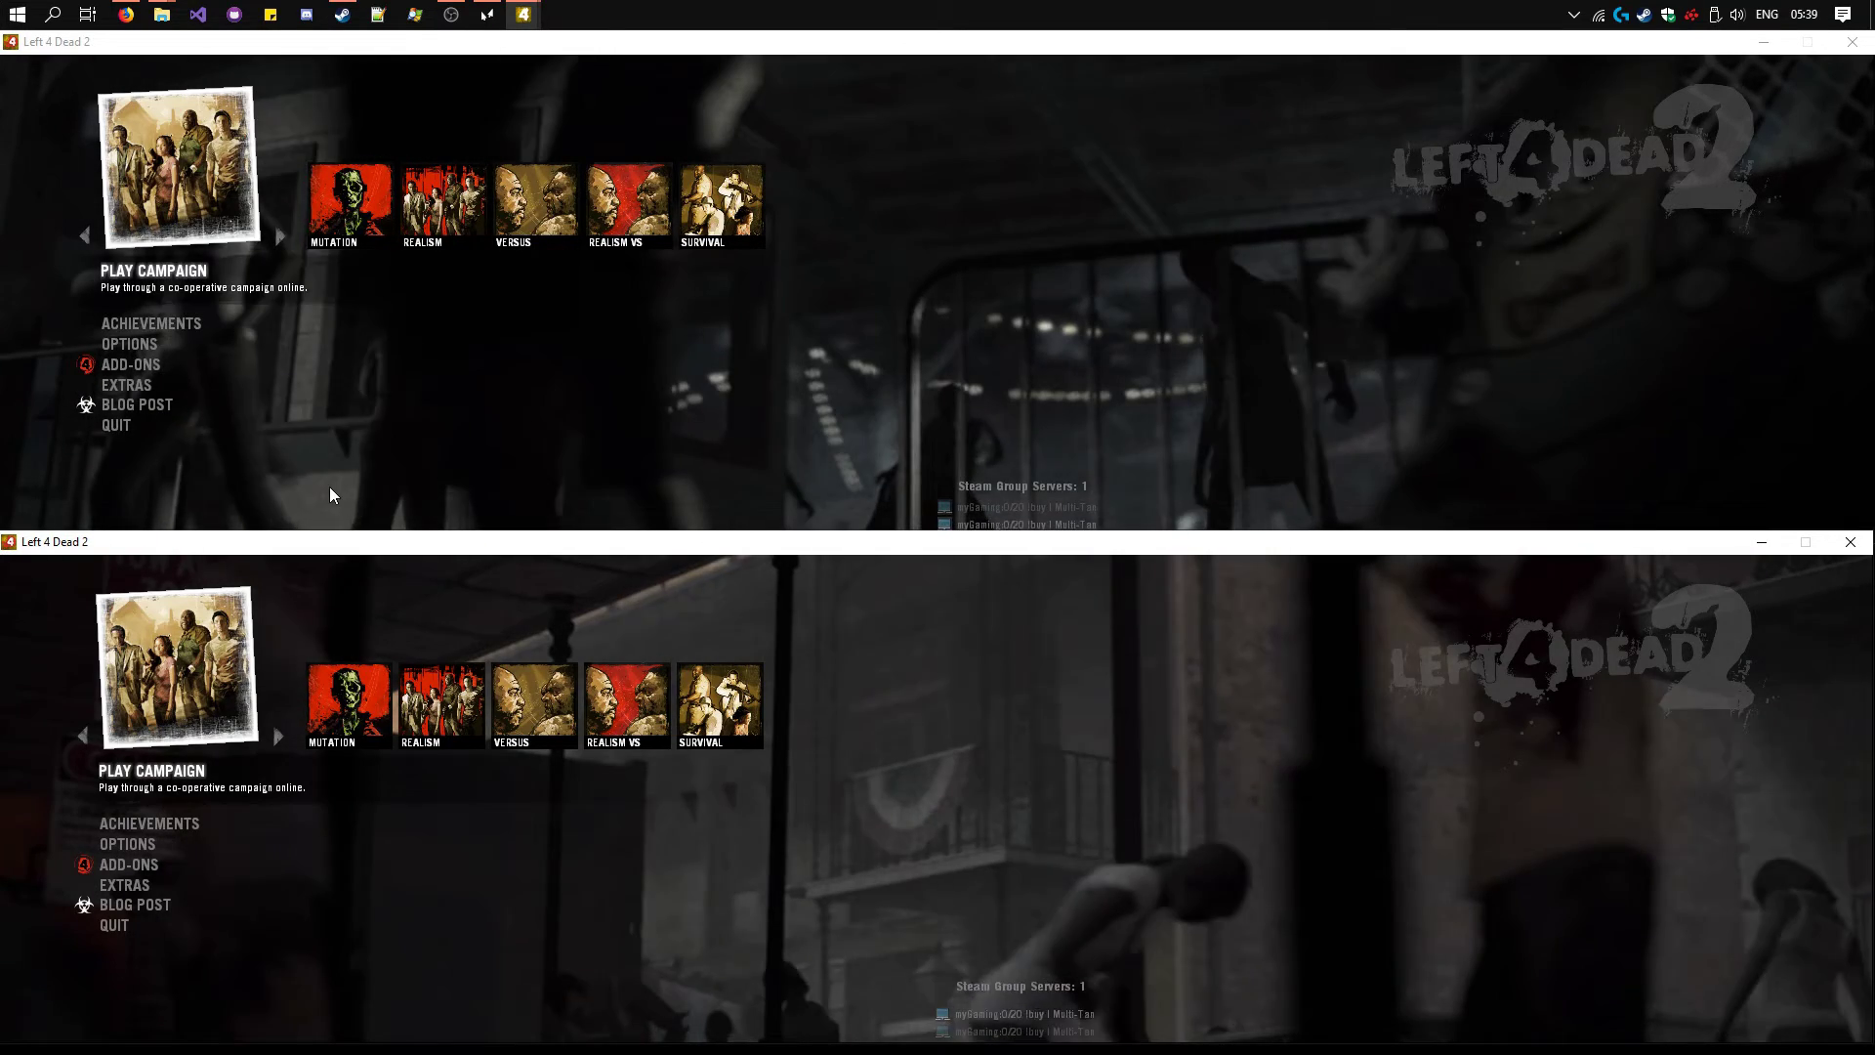
pyautogui.click(142, 346)
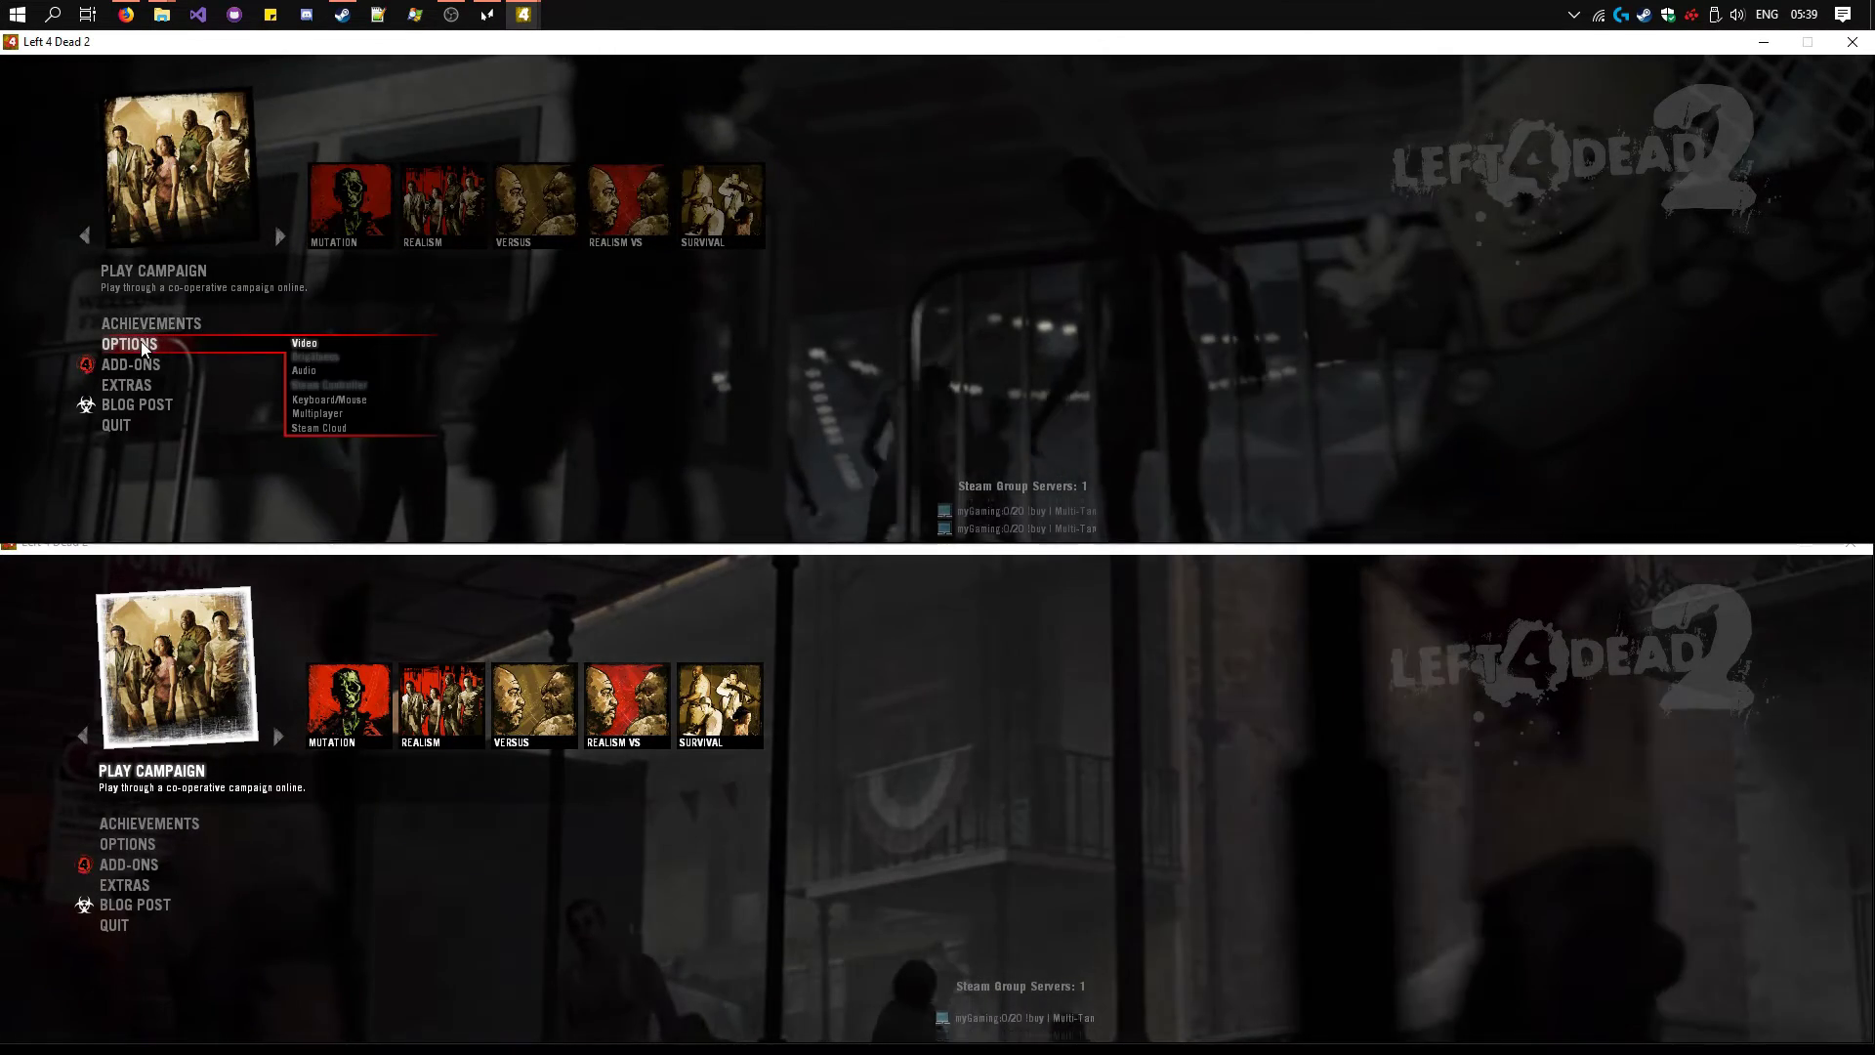
pyautogui.click(332, 399)
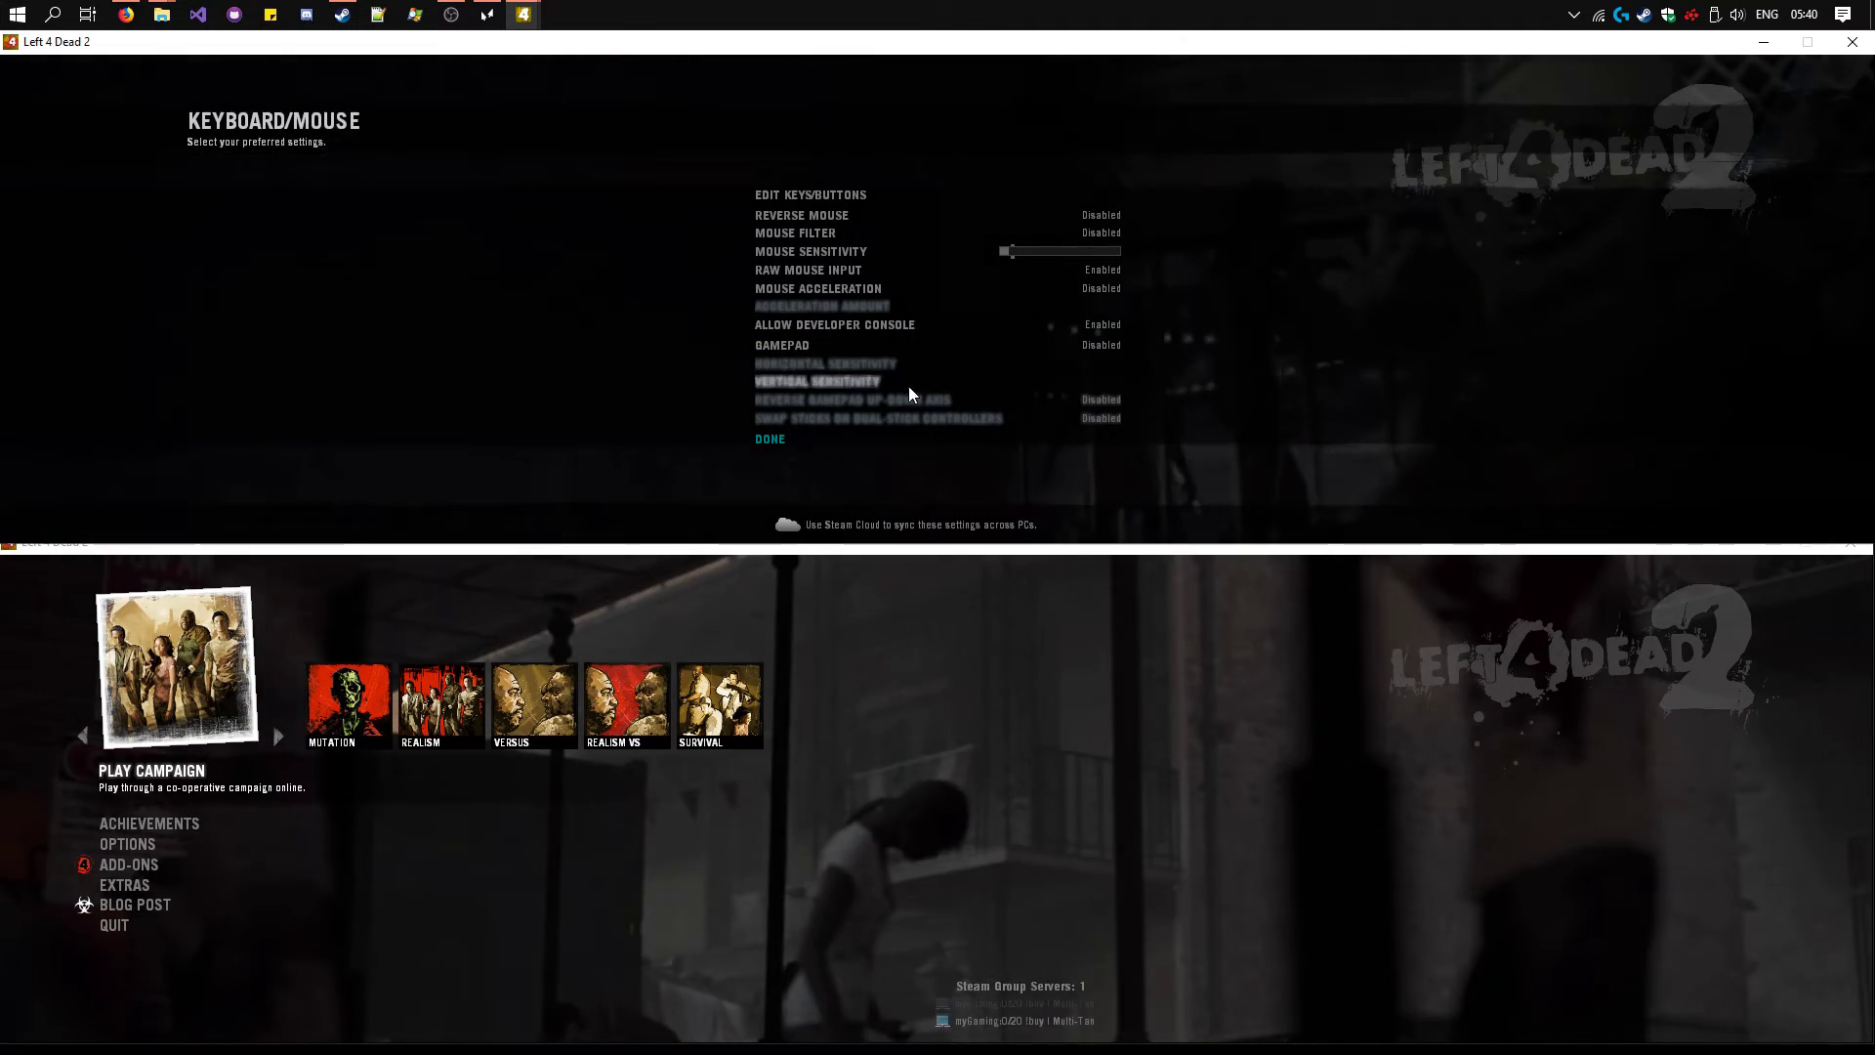
pyautogui.click(770, 439)
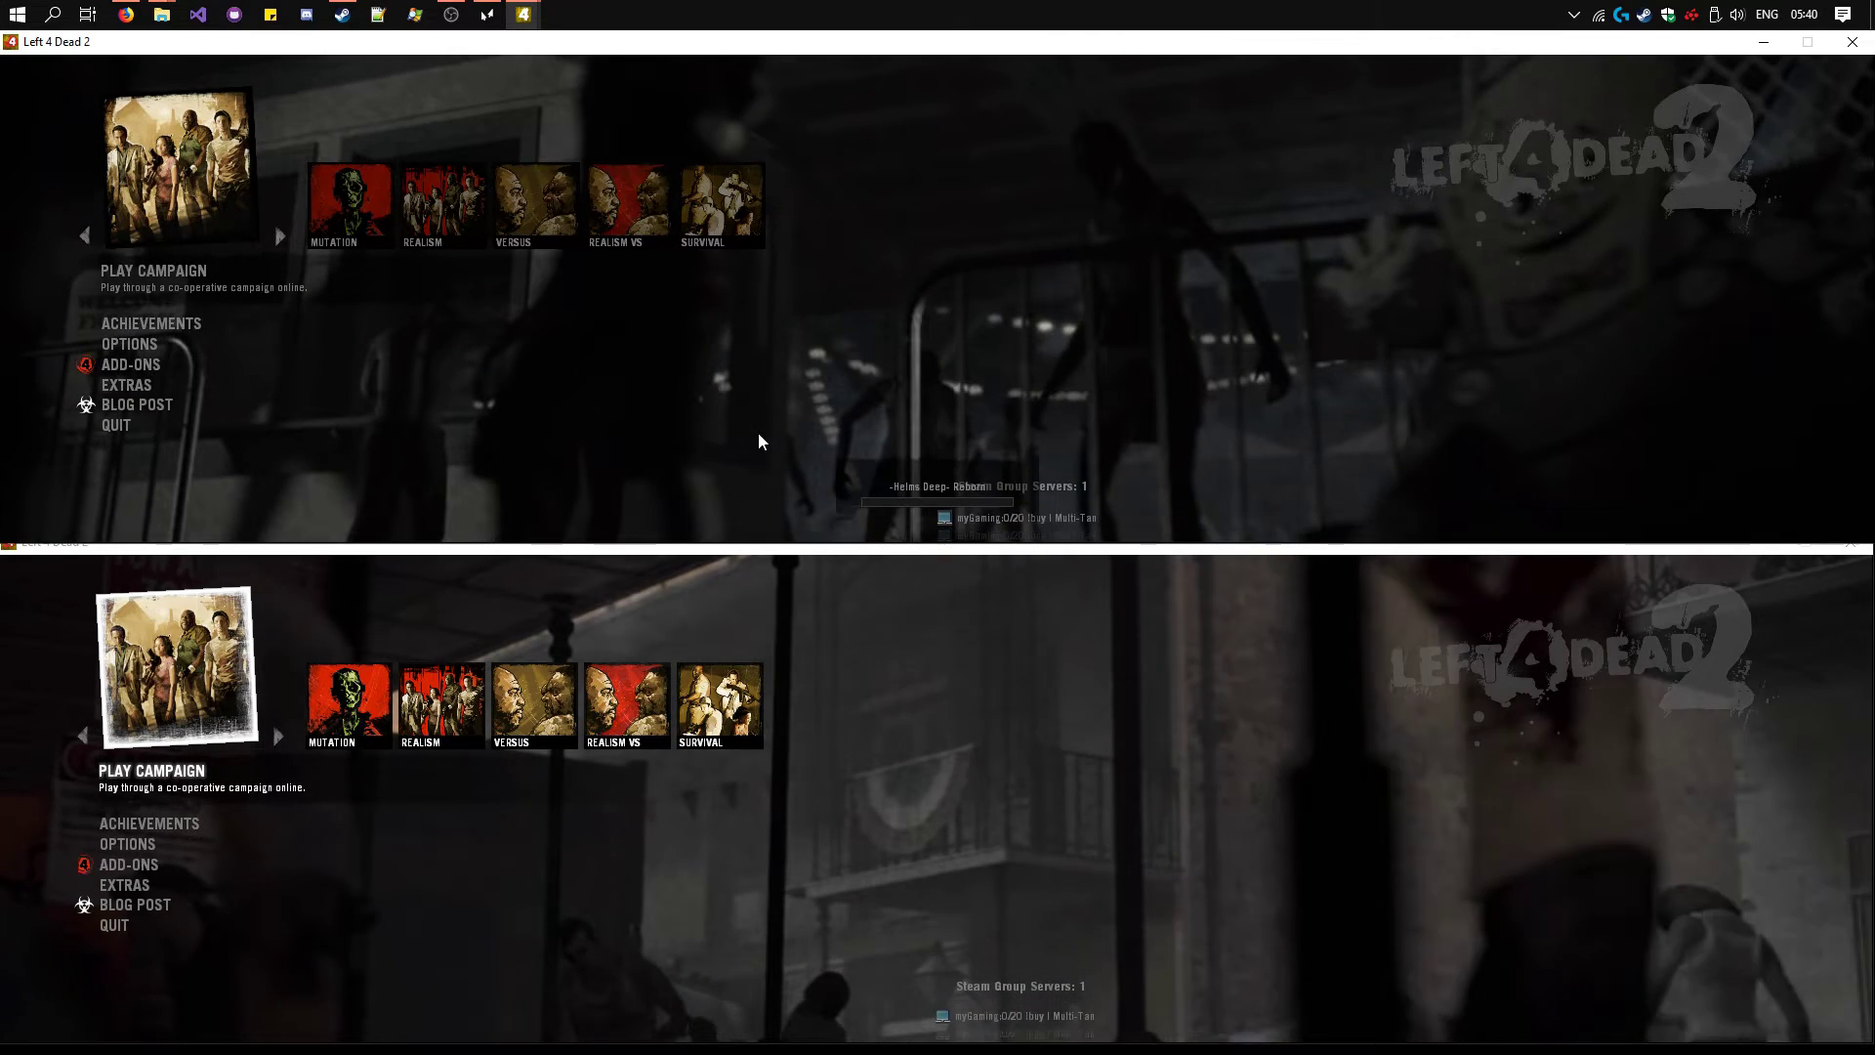
# Step: Open the developer console in the first game instance and begin a "map c" command
pyautogui.press('`')
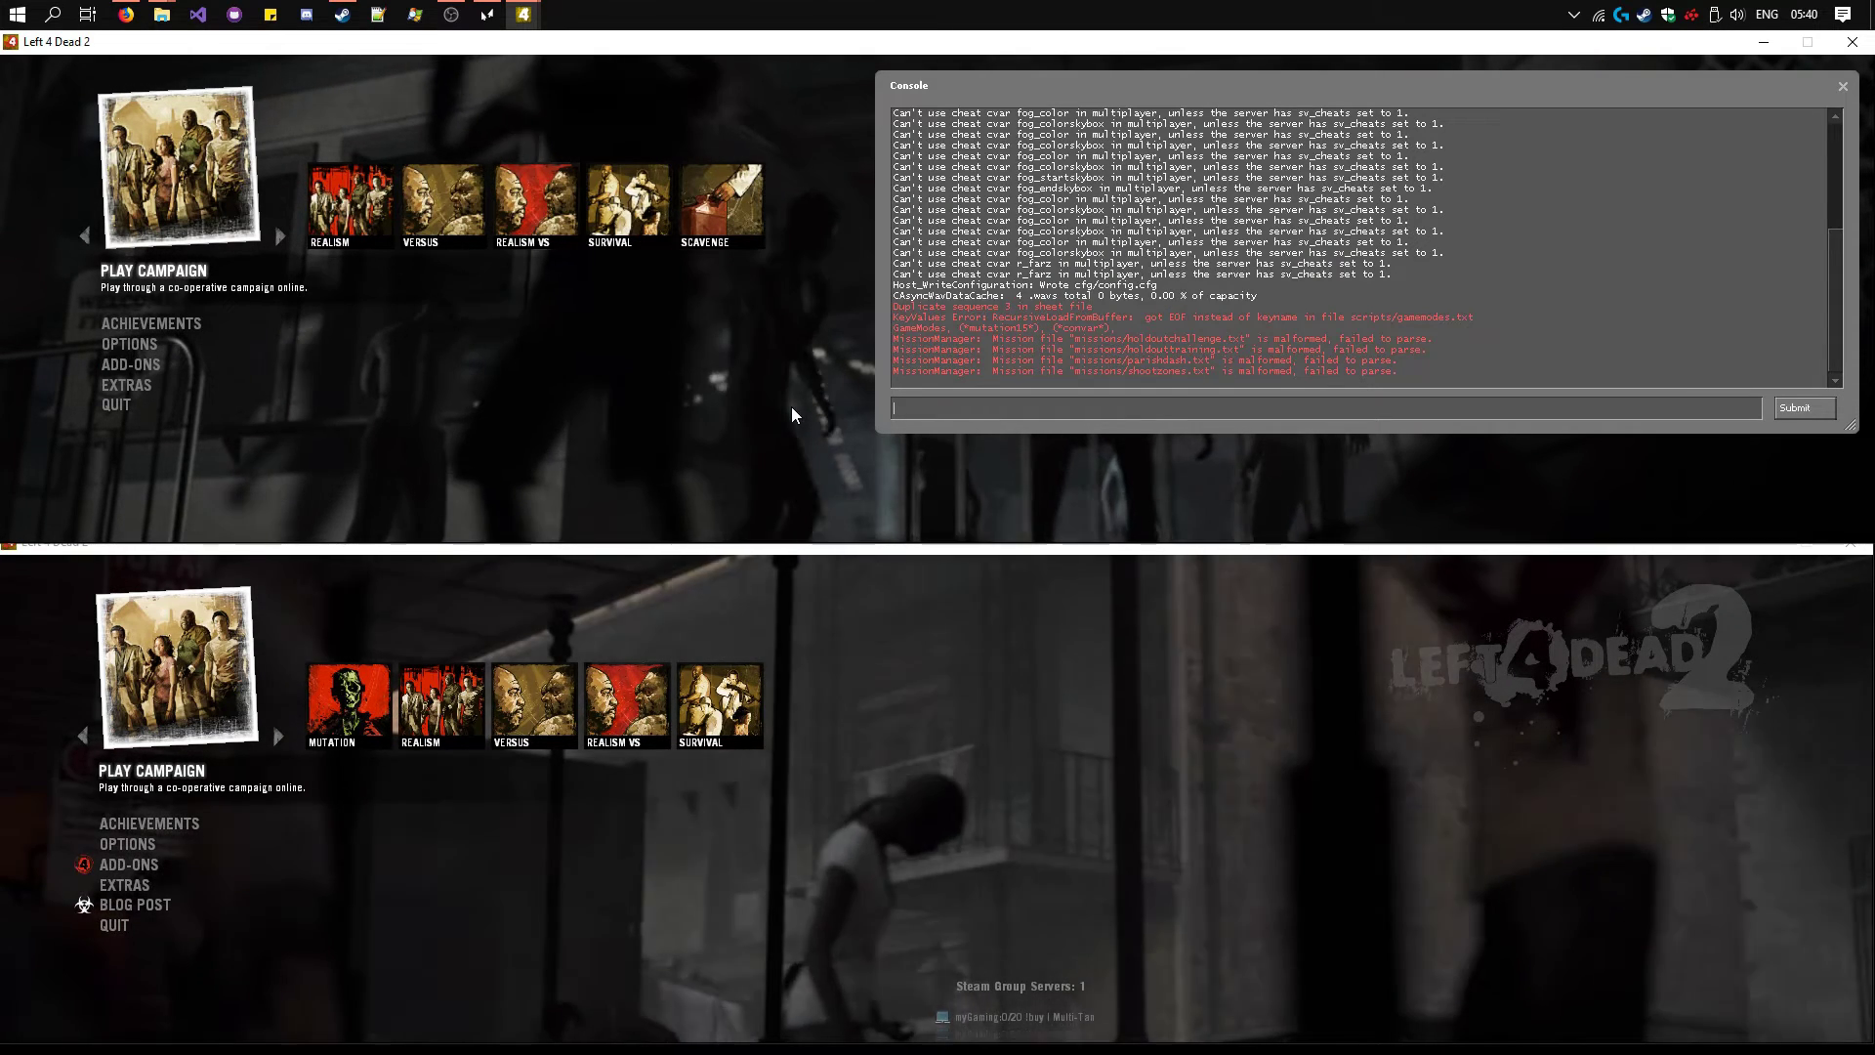
pyautogui.write('map c')
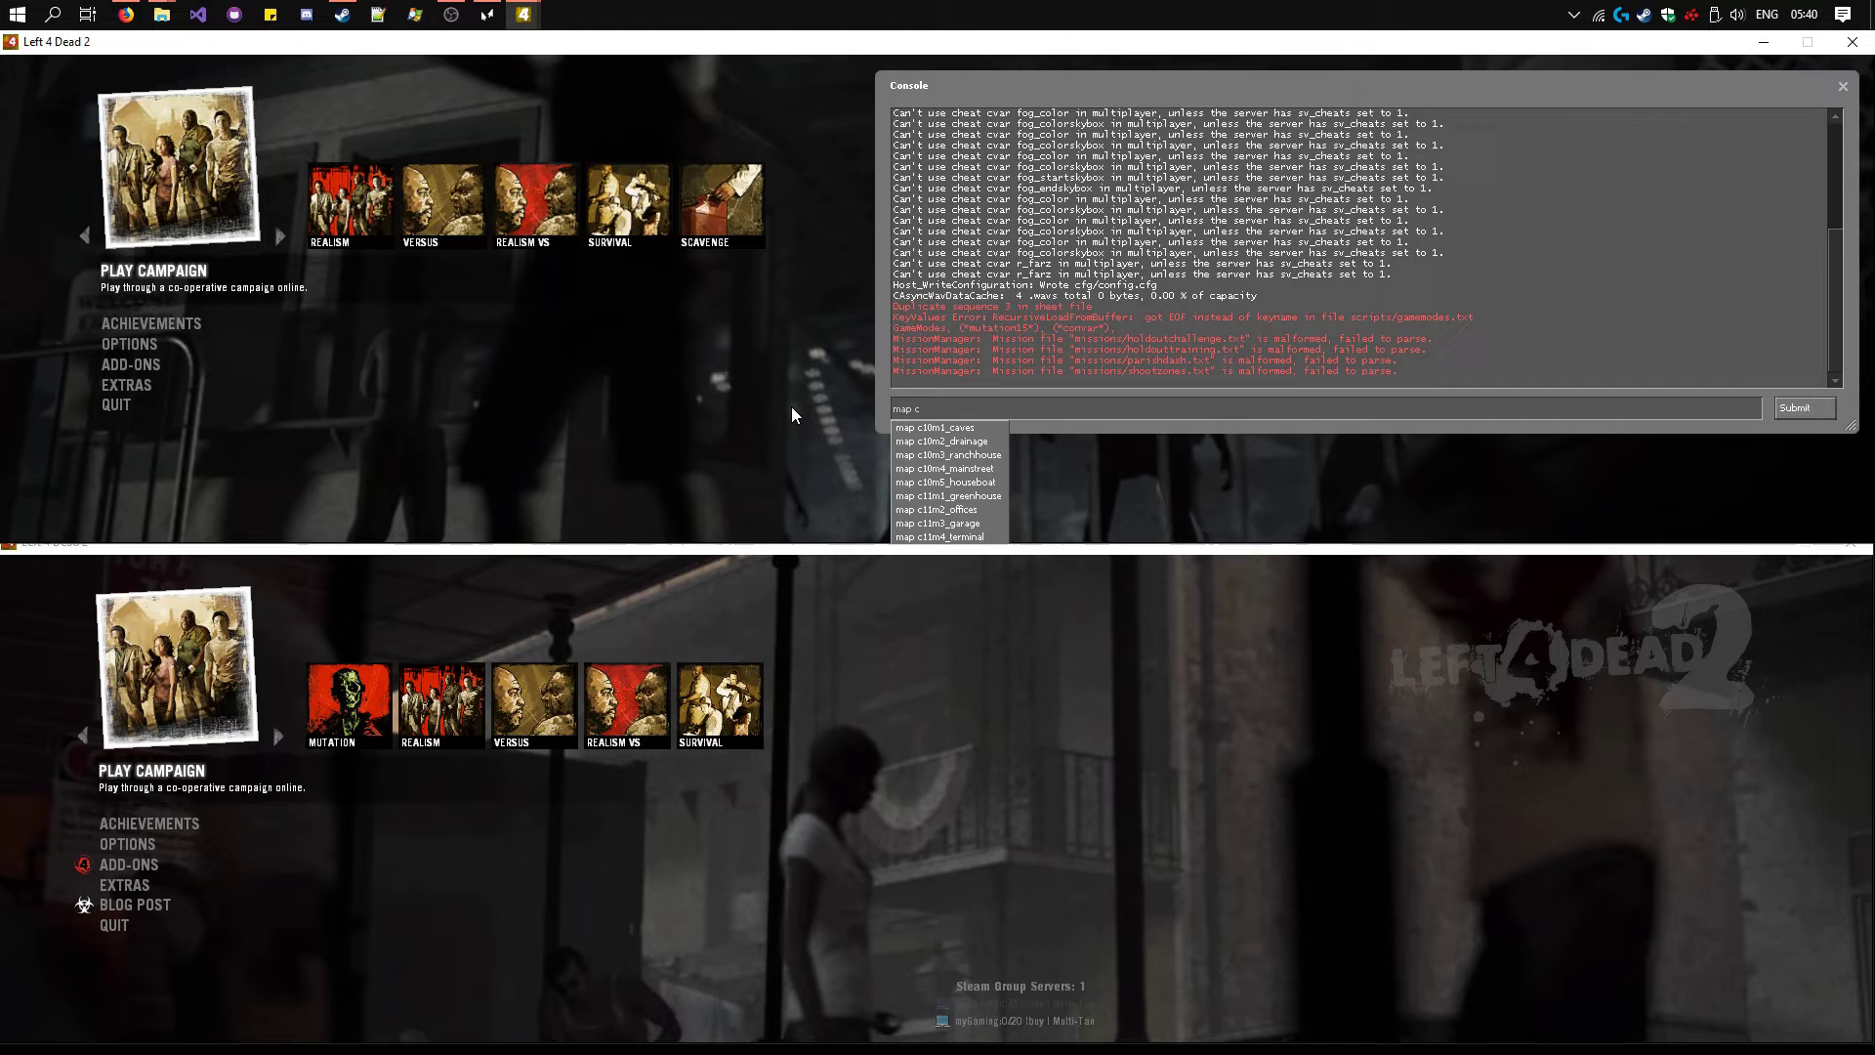
pyautogui.write('3m1_plankcountry')
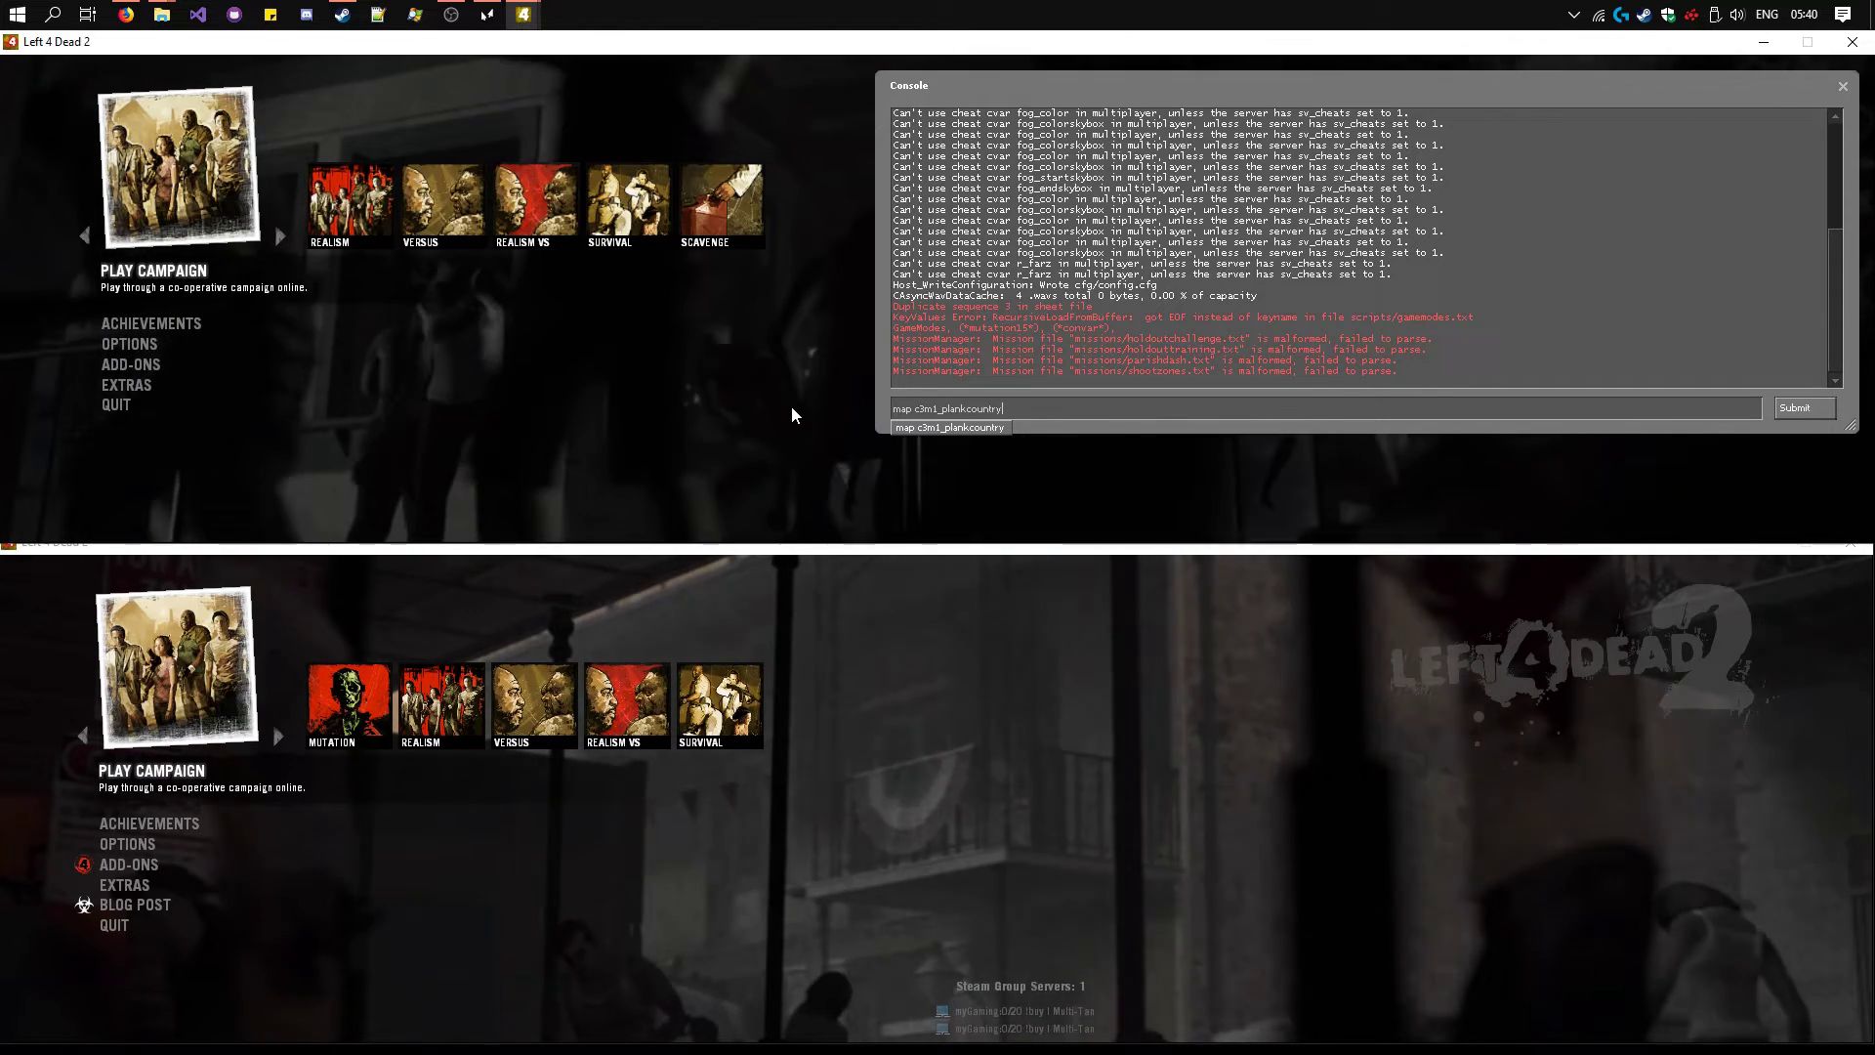
pyautogui.press('Tab')
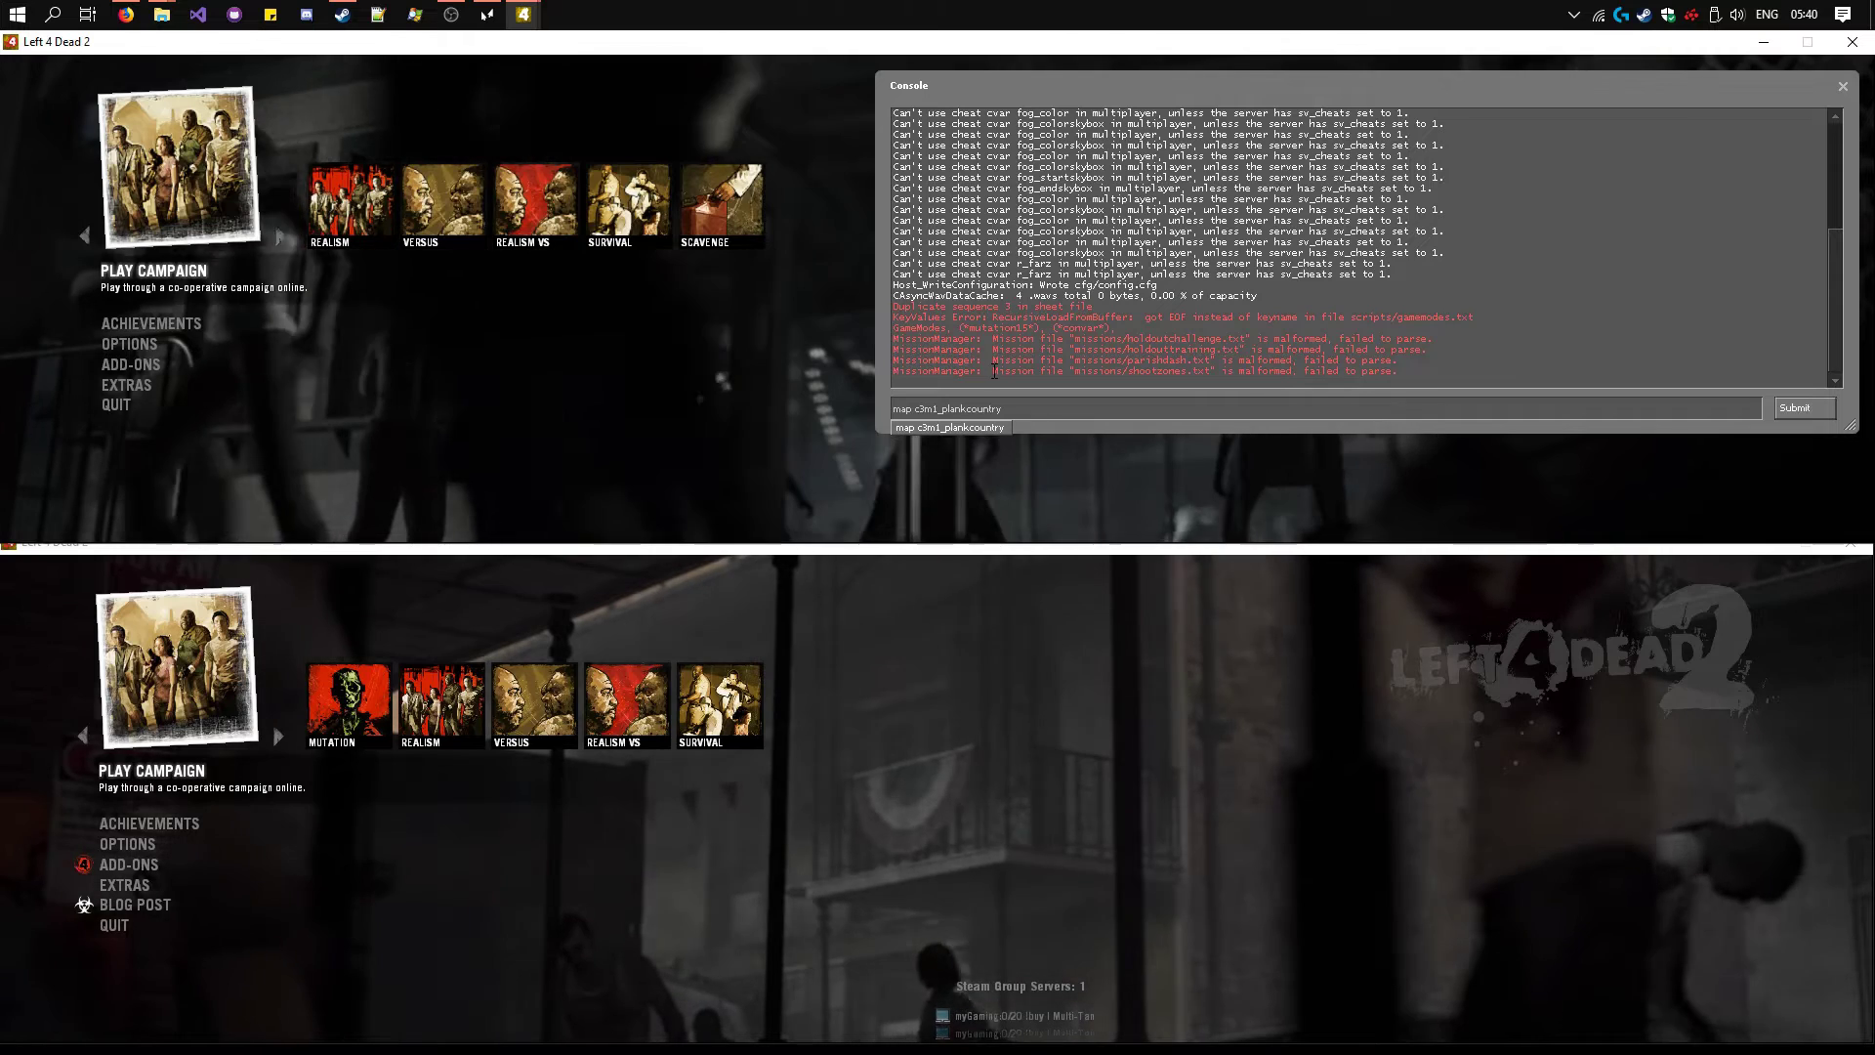
pyautogui.press('BackSpace')
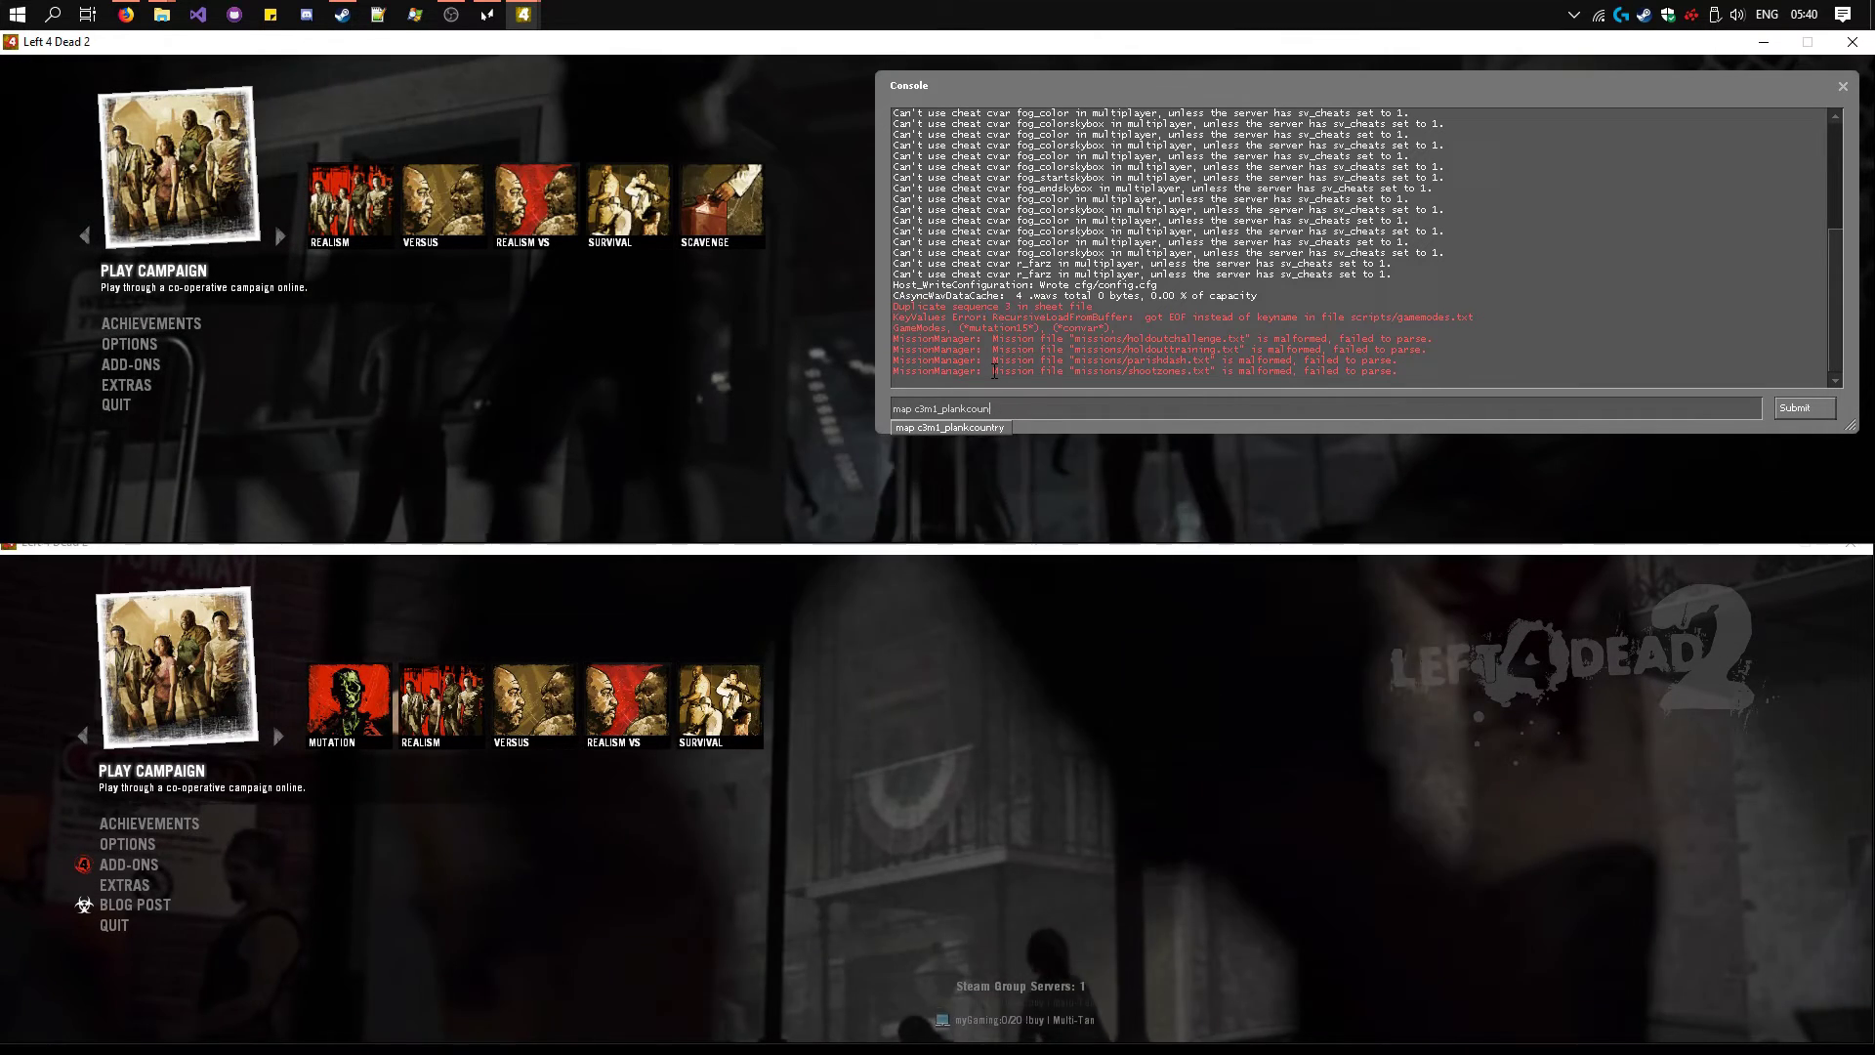
pyautogui.press('BackSpace')
pyautogui.press('BackSpace')
pyautogui.press('BackSpace')
pyautogui.press('BackSpace')
pyautogui.press('BackSpace')
pyautogui.press('BackSpace')
pyautogui.press('BackSpace')
pyautogui.press('BackSpace')
pyautogui.press('BackSpace')
pyautogui.press('BackSpace')
pyautogui.press('BackSpace')
pyautogui.press('BackSpace')
pyautogui.press('BackSpace')
pyautogui.press('BackSpace')
pyautogui.press('BackSpace')
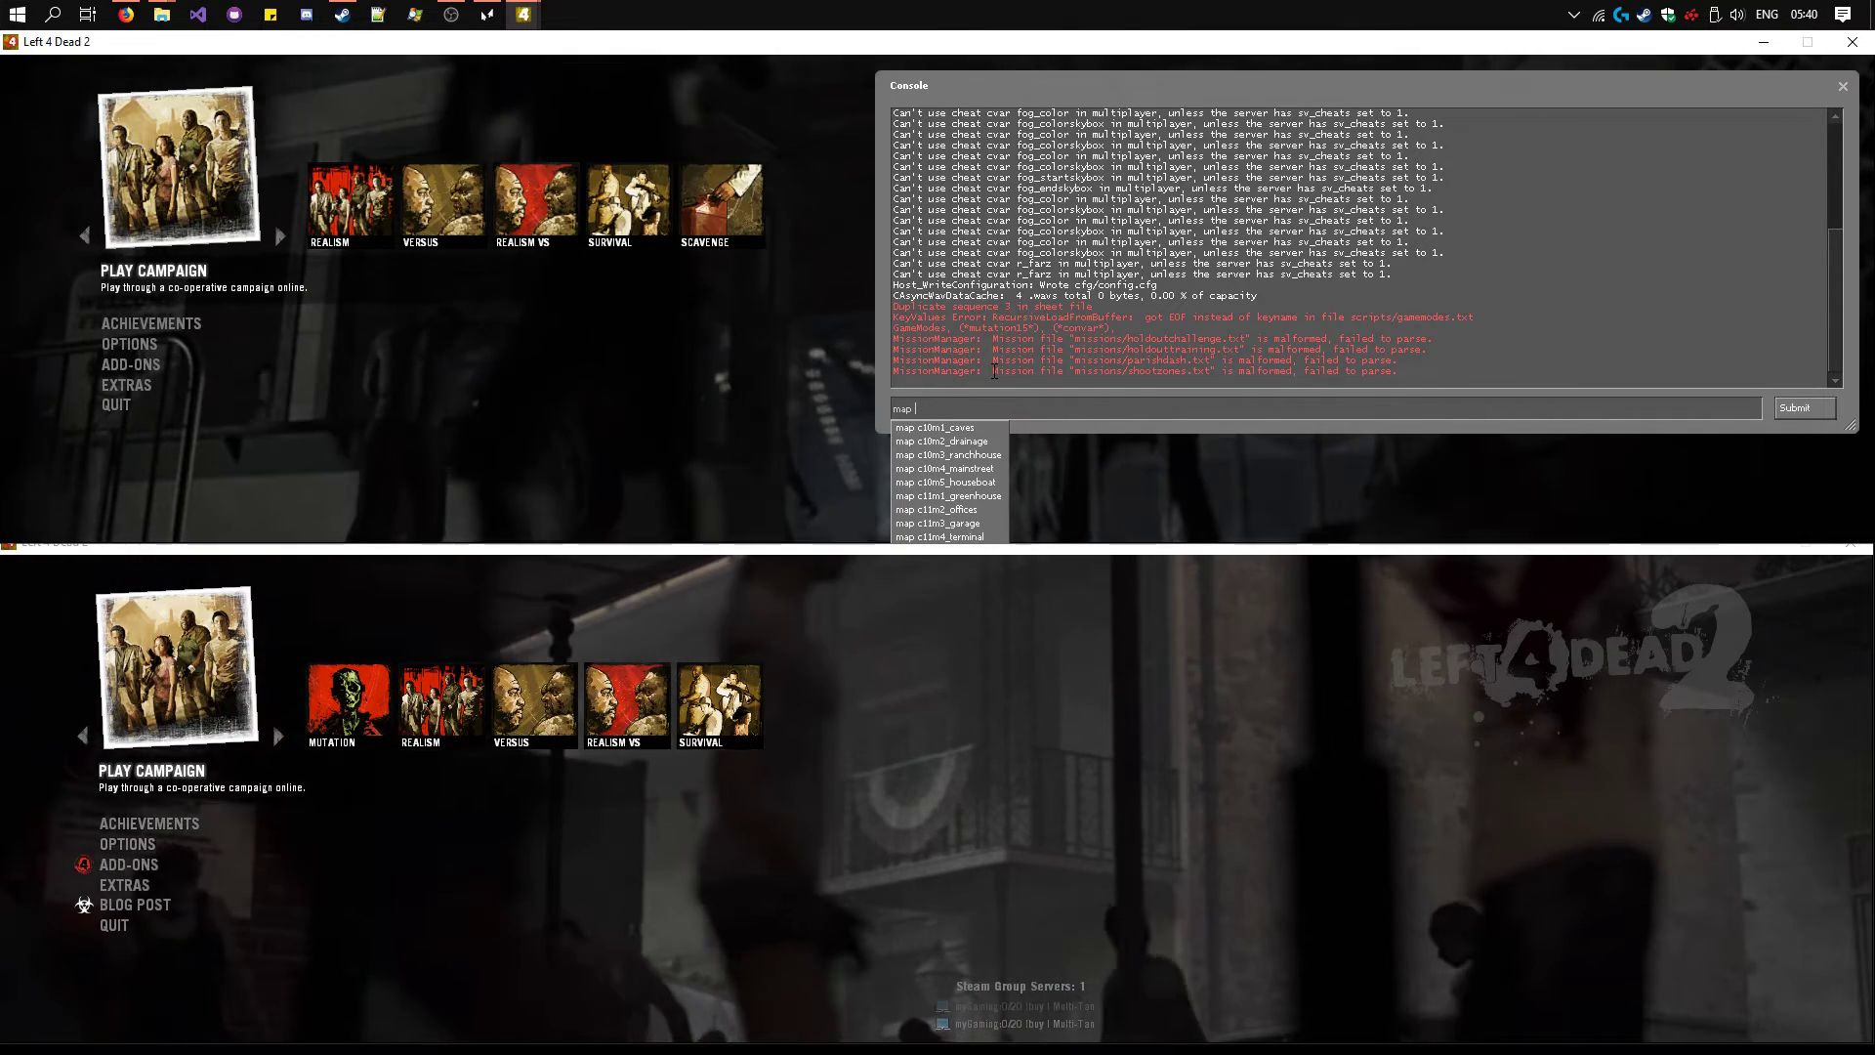
pyautogui.write('2m1_highwa')
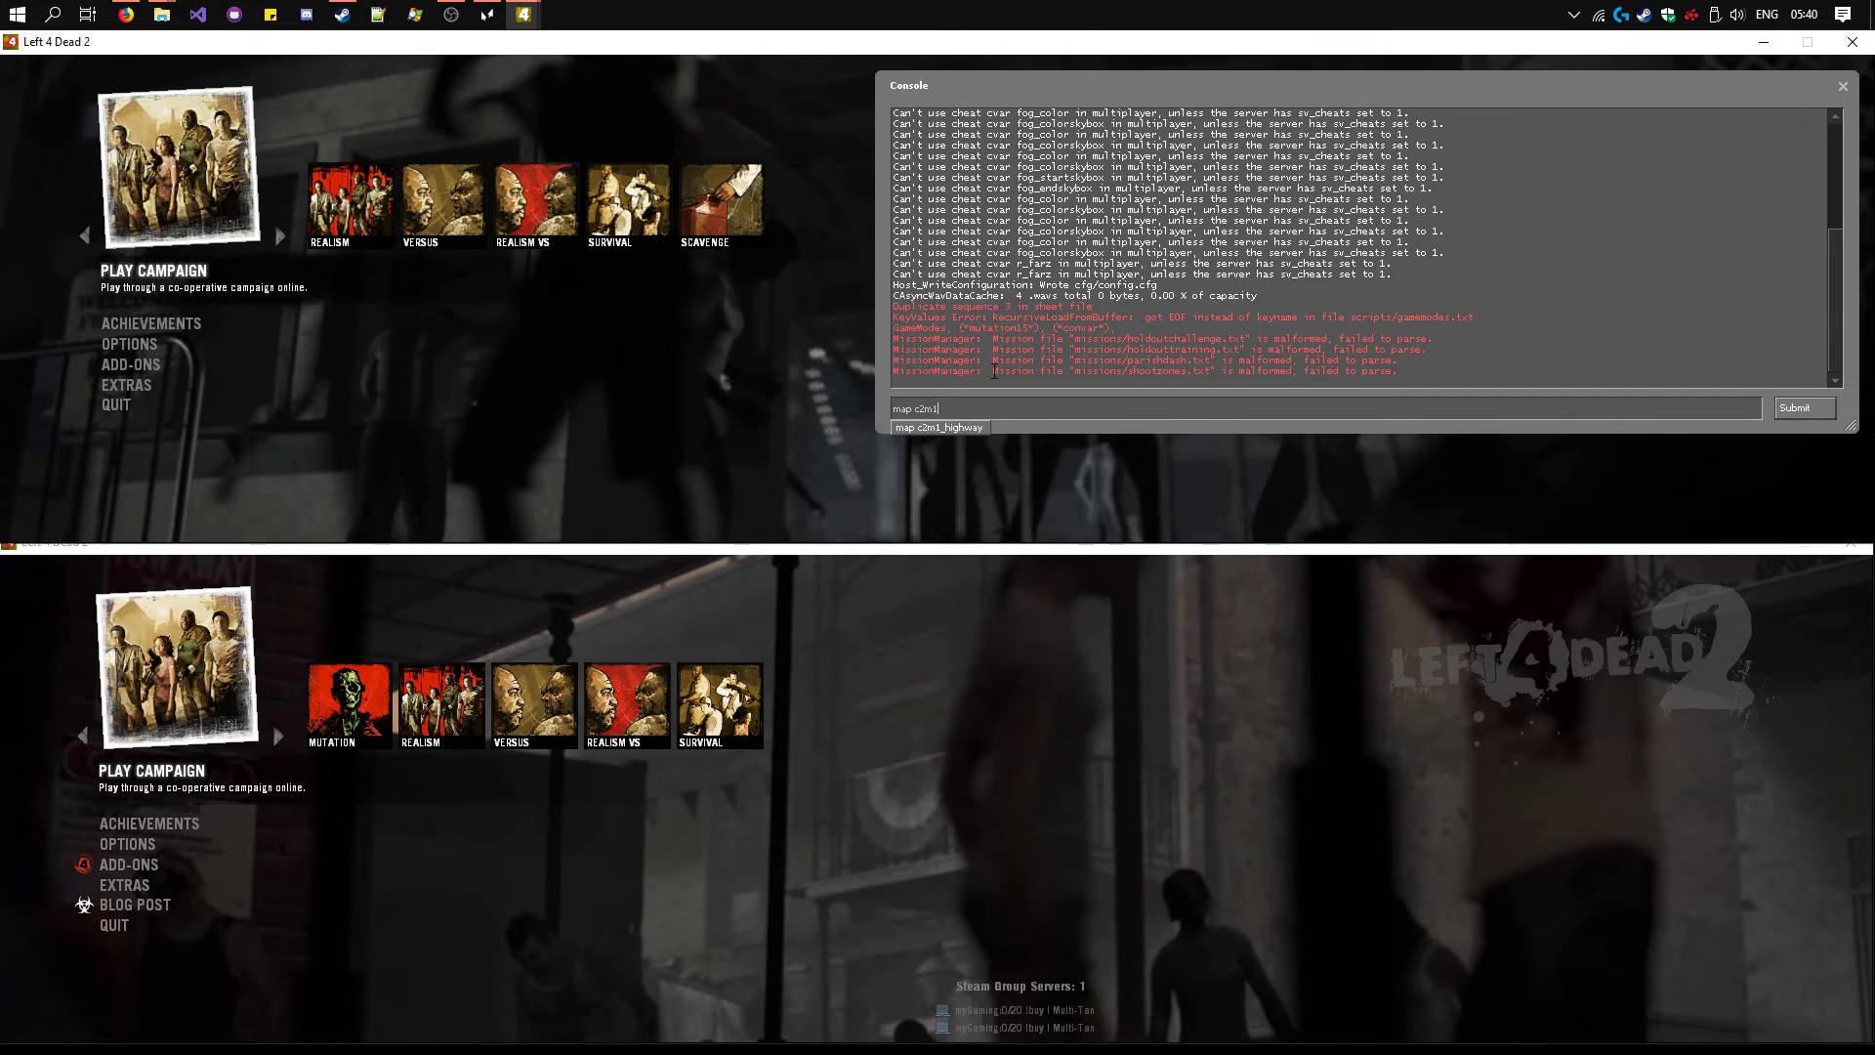
pyautogui.press('BackSpace')
pyautogui.press('BackSpace')
pyautogui.press('BackSpace')
pyautogui.press('BackSpace')
pyautogui.press('BackSpace')
pyautogui.press('BackSpace')
pyautogui.press('BackSpace')
pyautogui.press('BackSpace')
pyautogui.press('BackSpace')
pyautogui.press('BackSpace')
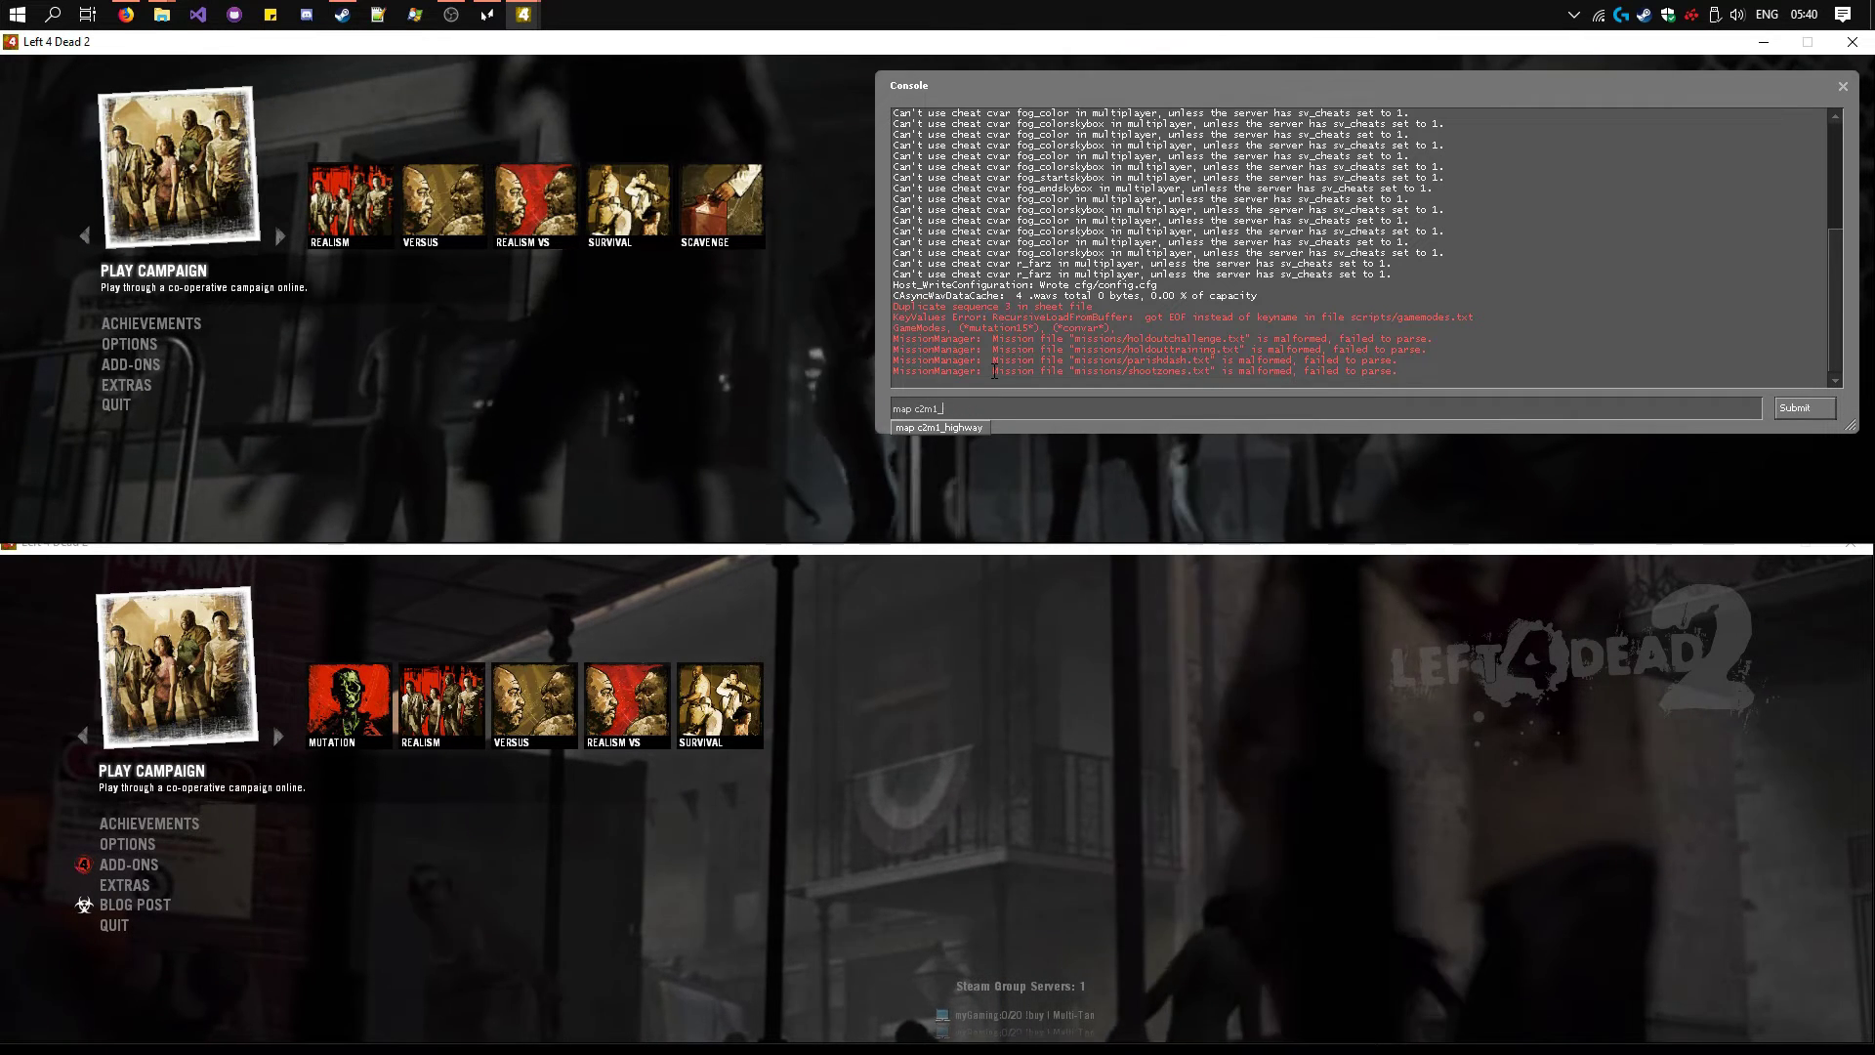
# Step: Complete the console command as "map c1m1_hotel" and run it to host the map in the first game instance
pyautogui.write('1')
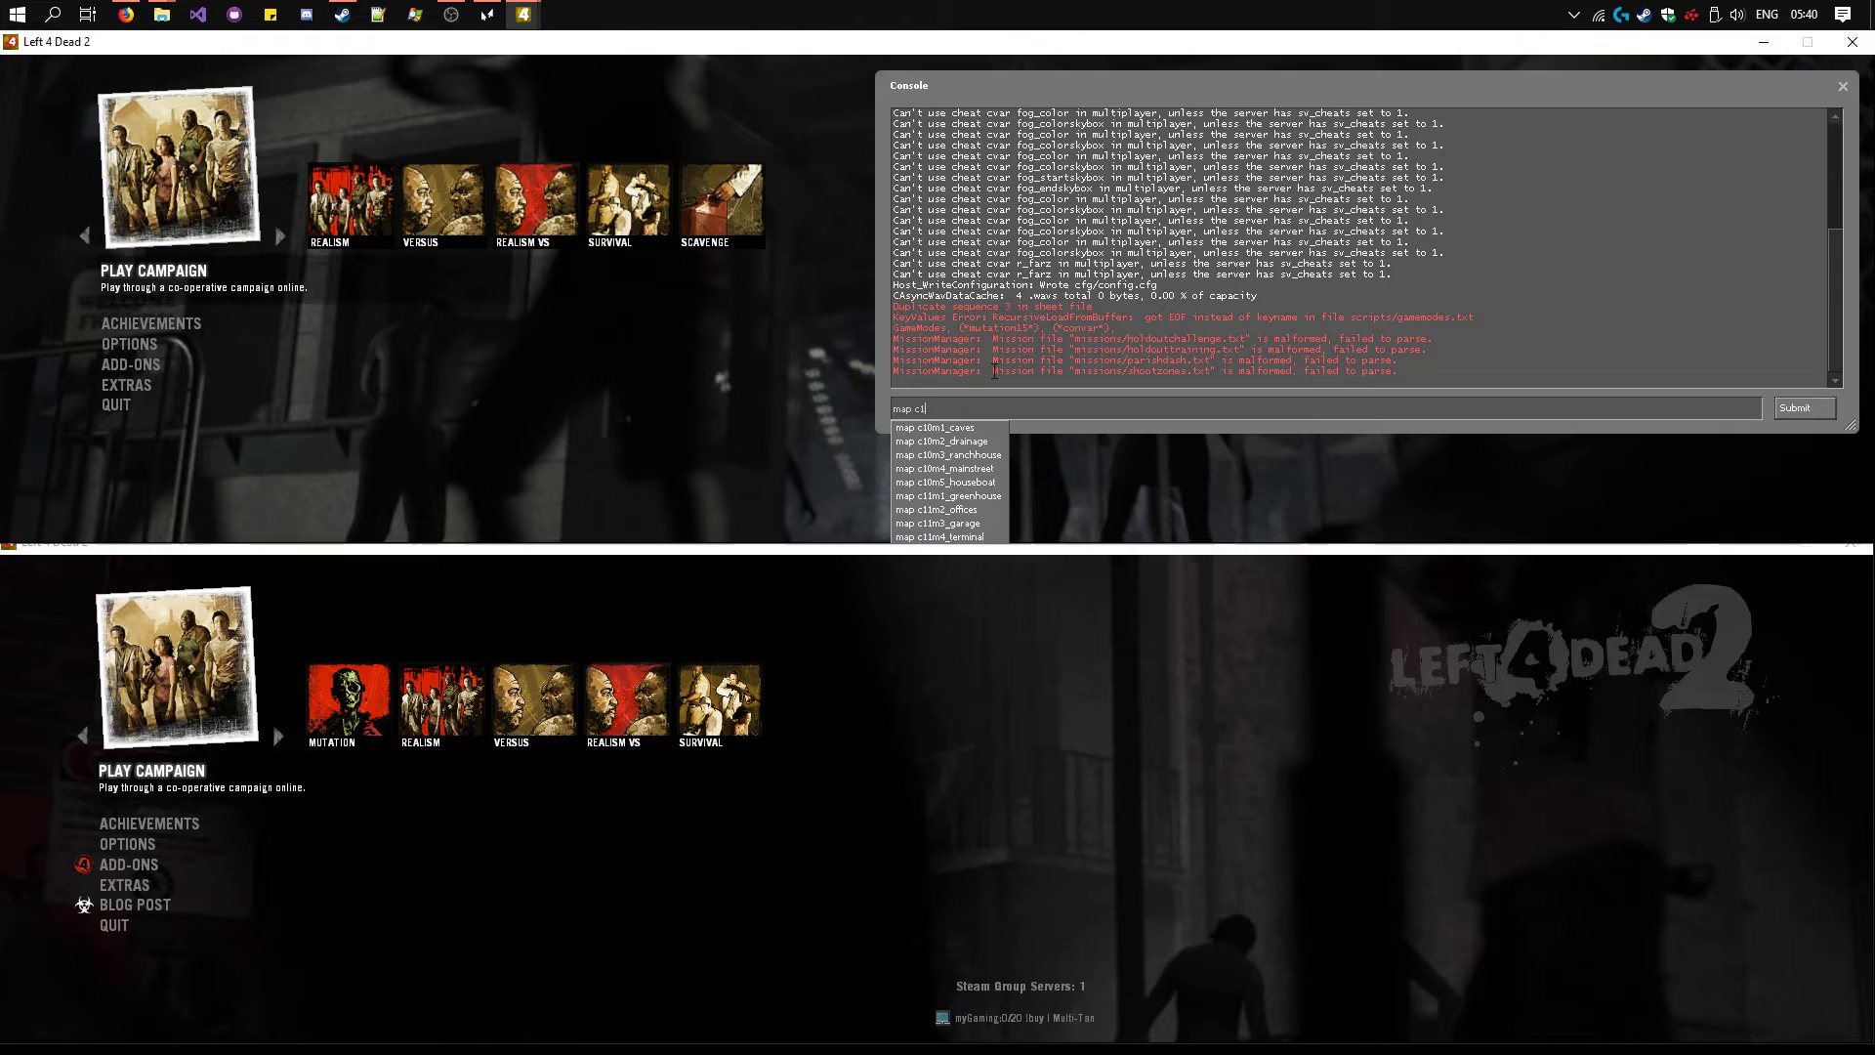
pyautogui.write('m1_hotel')
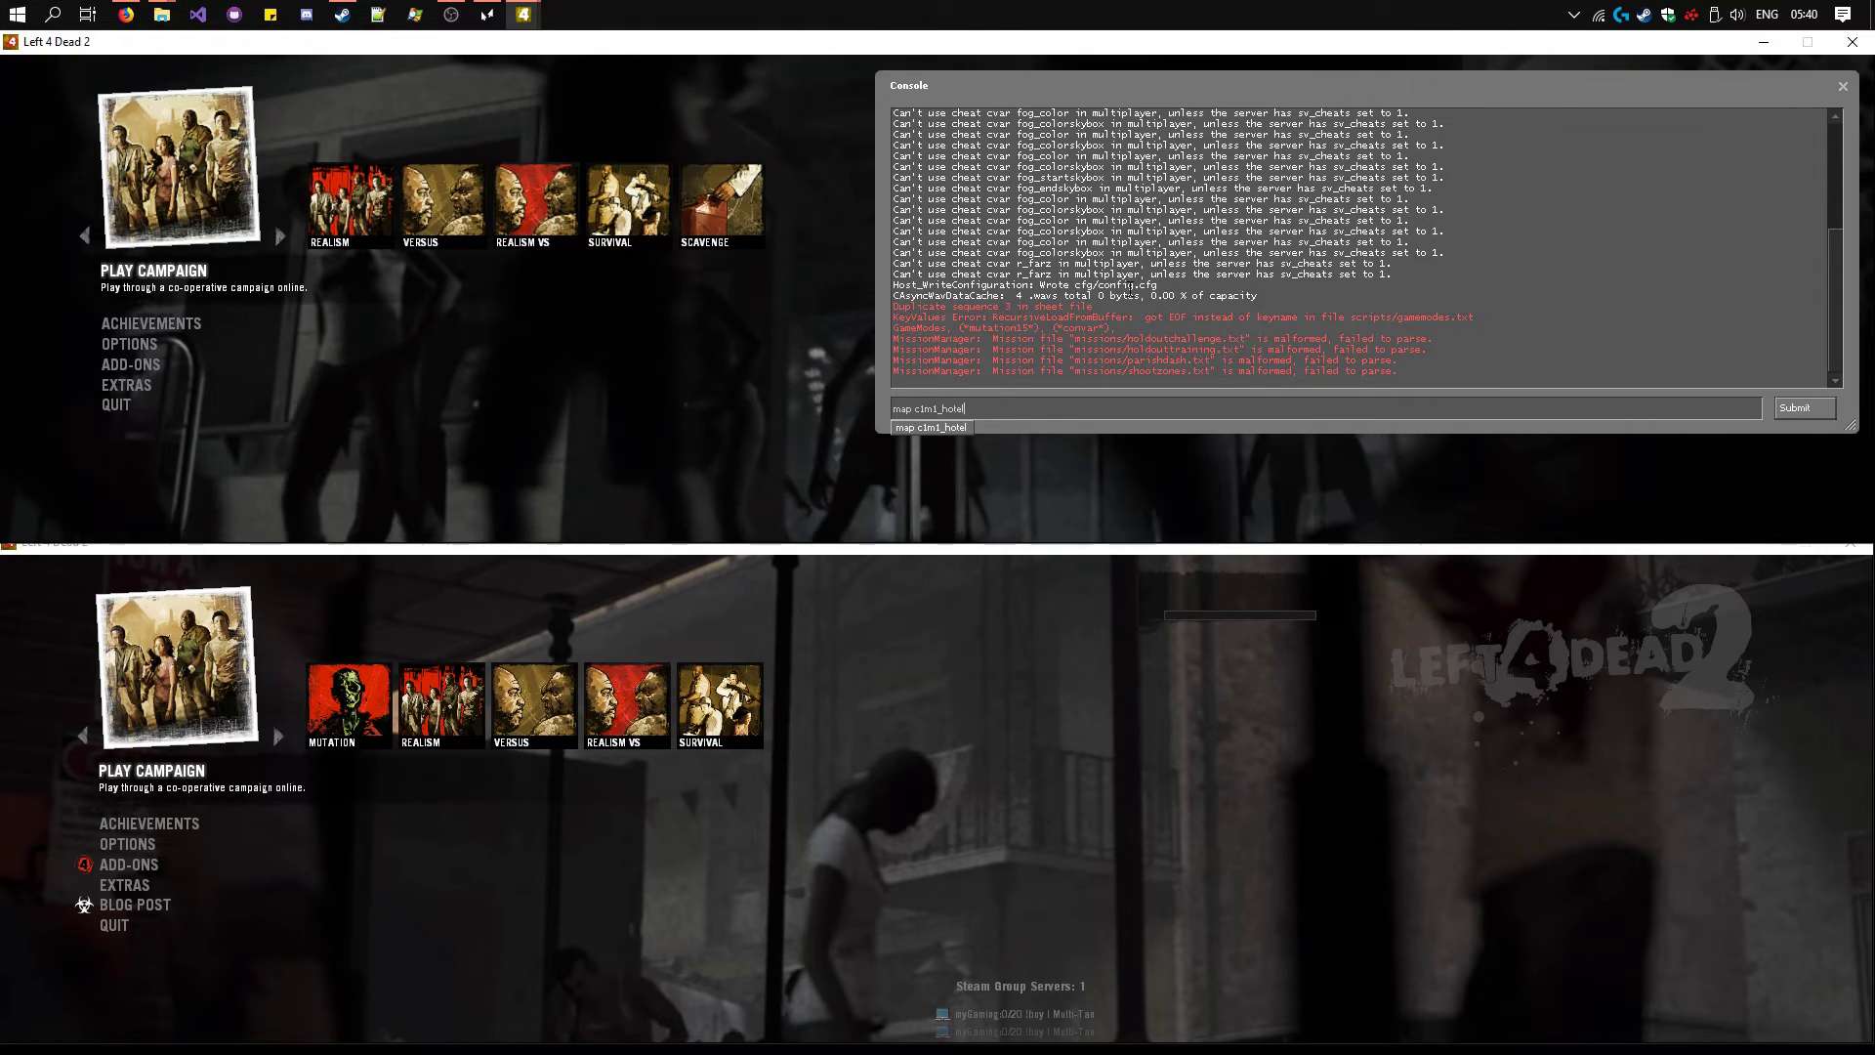
pyautogui.press('Return')
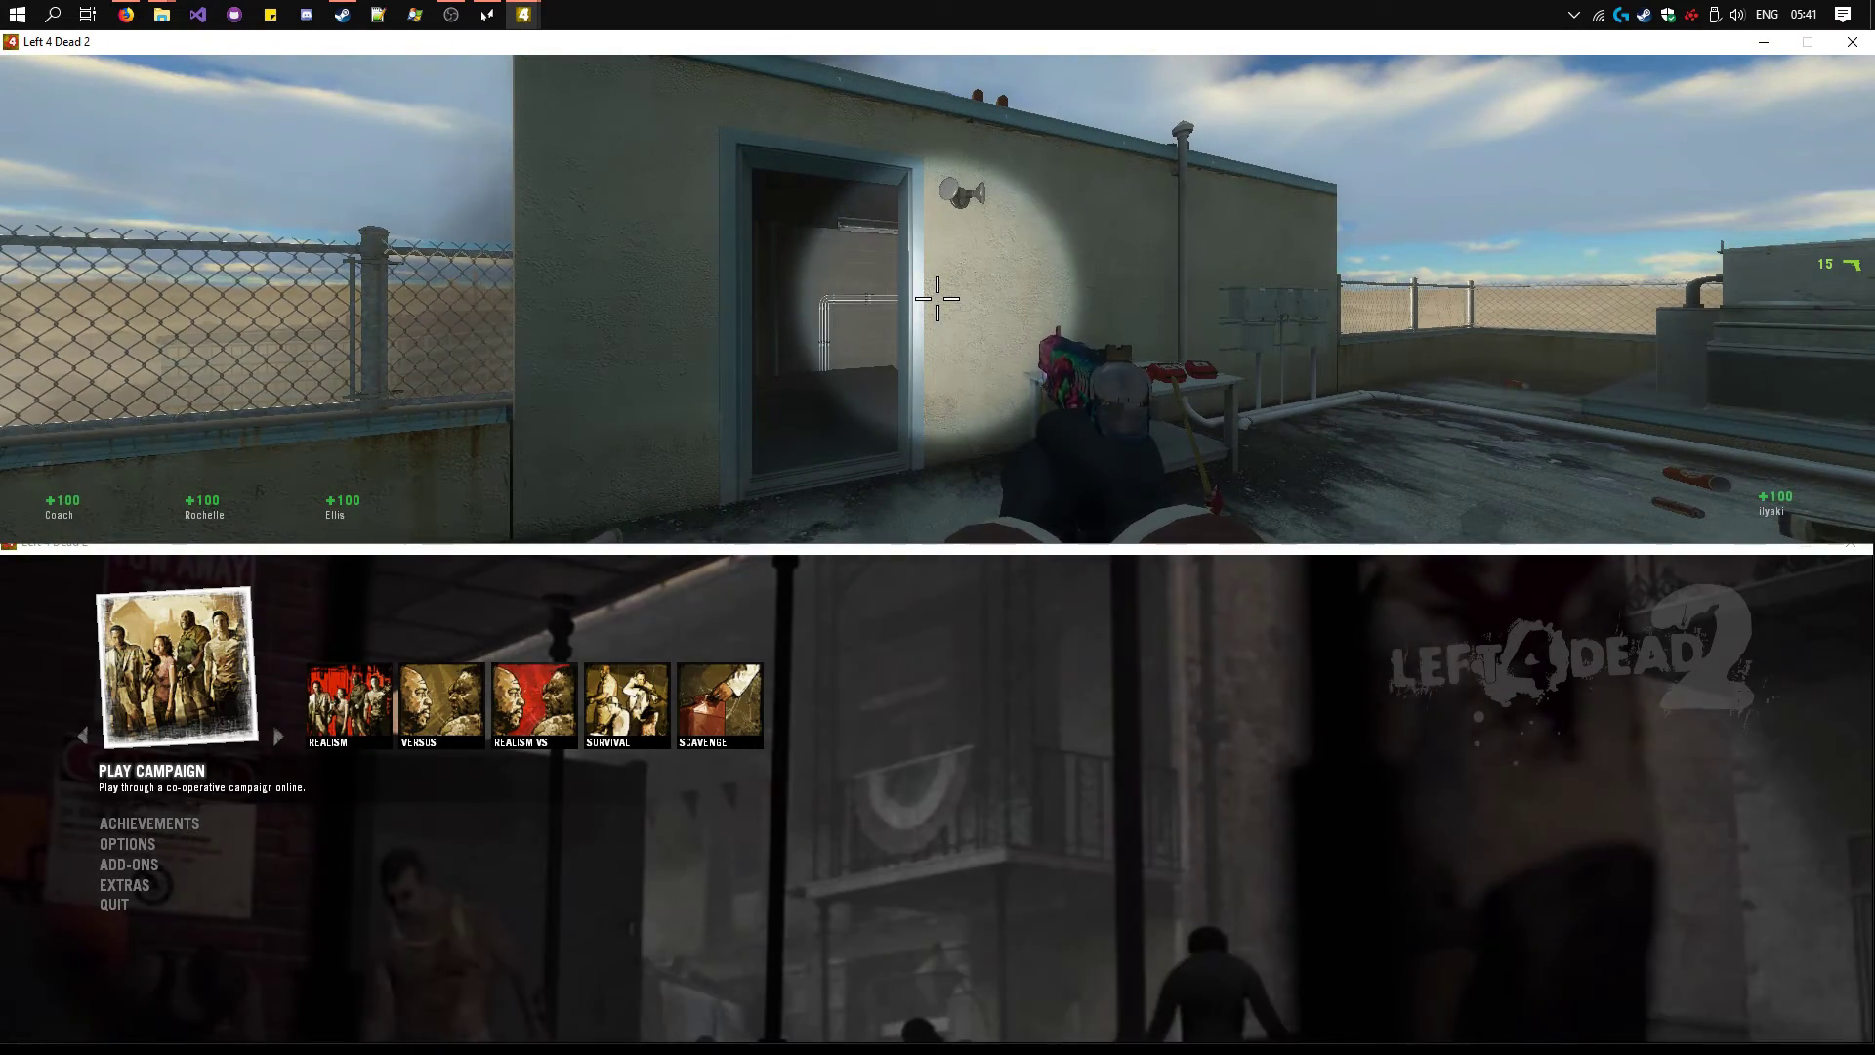
# Step: Pause the hosted game and run "status" in its console to find the server's IP address and port
pyautogui.press('Escape')
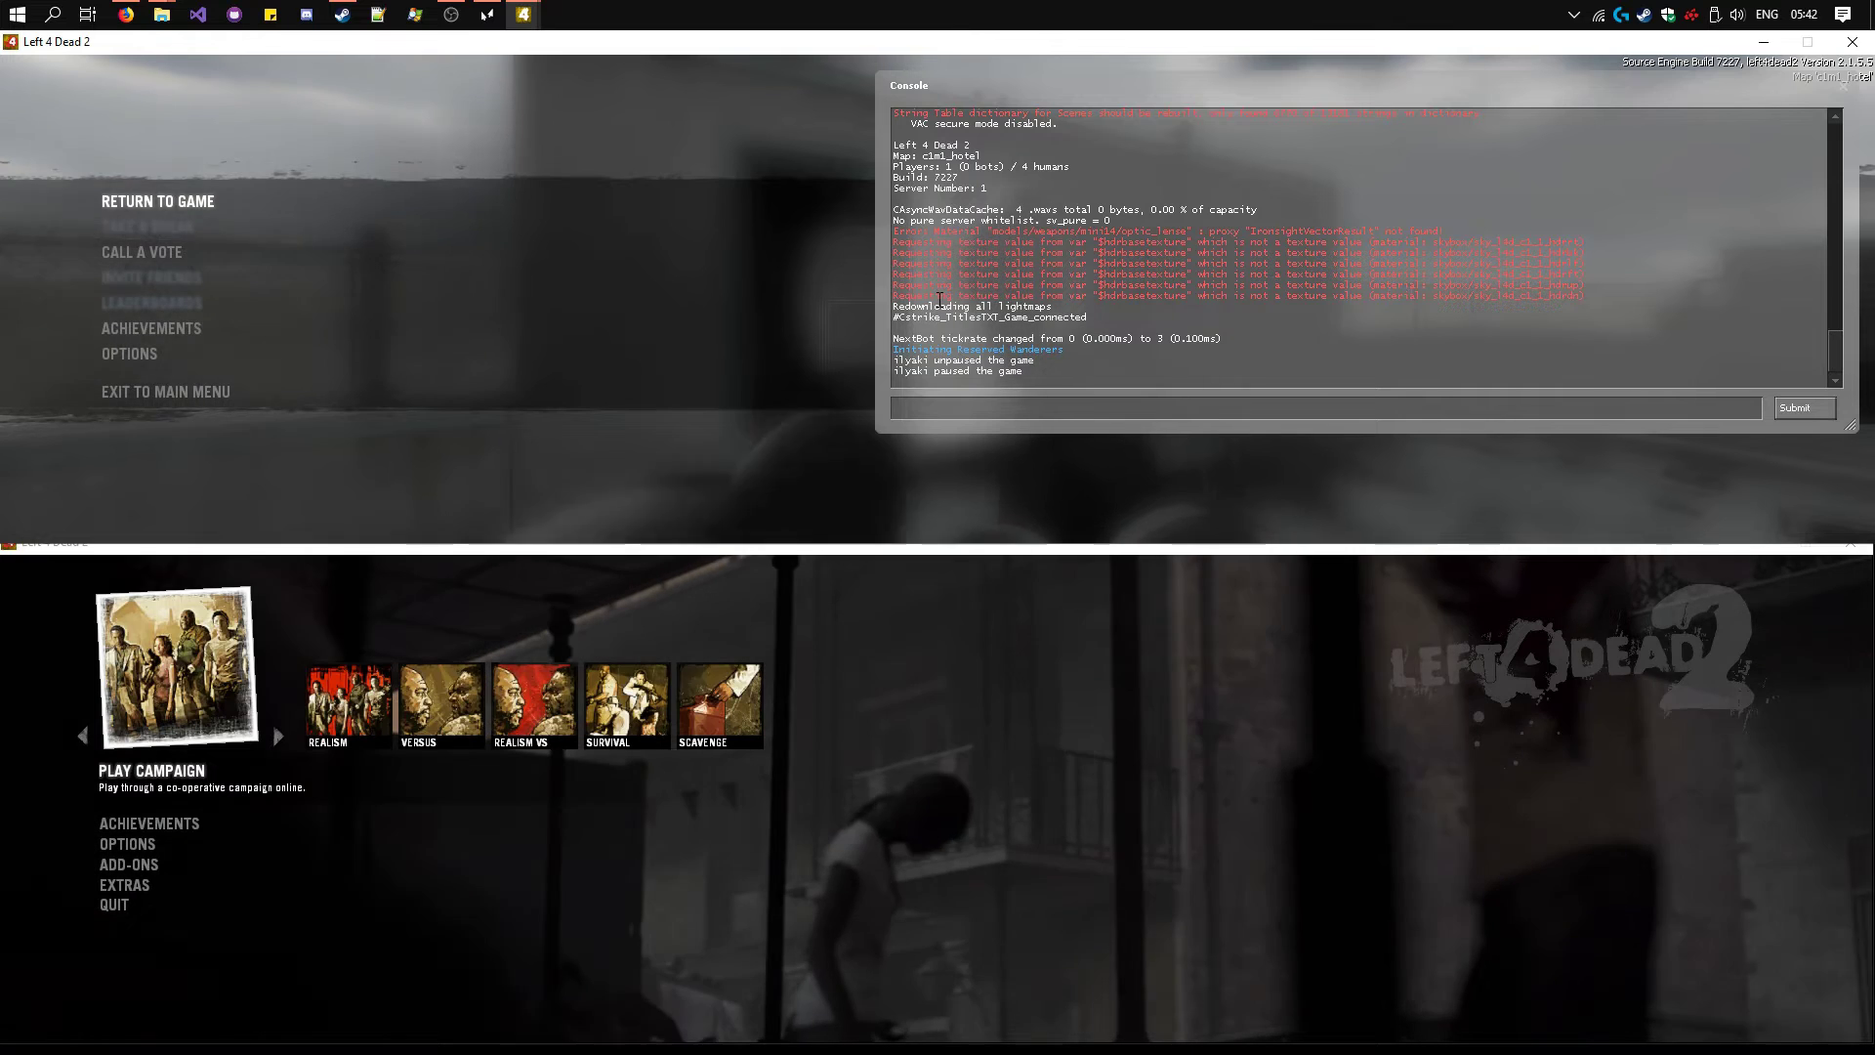
pyautogui.write('statu')
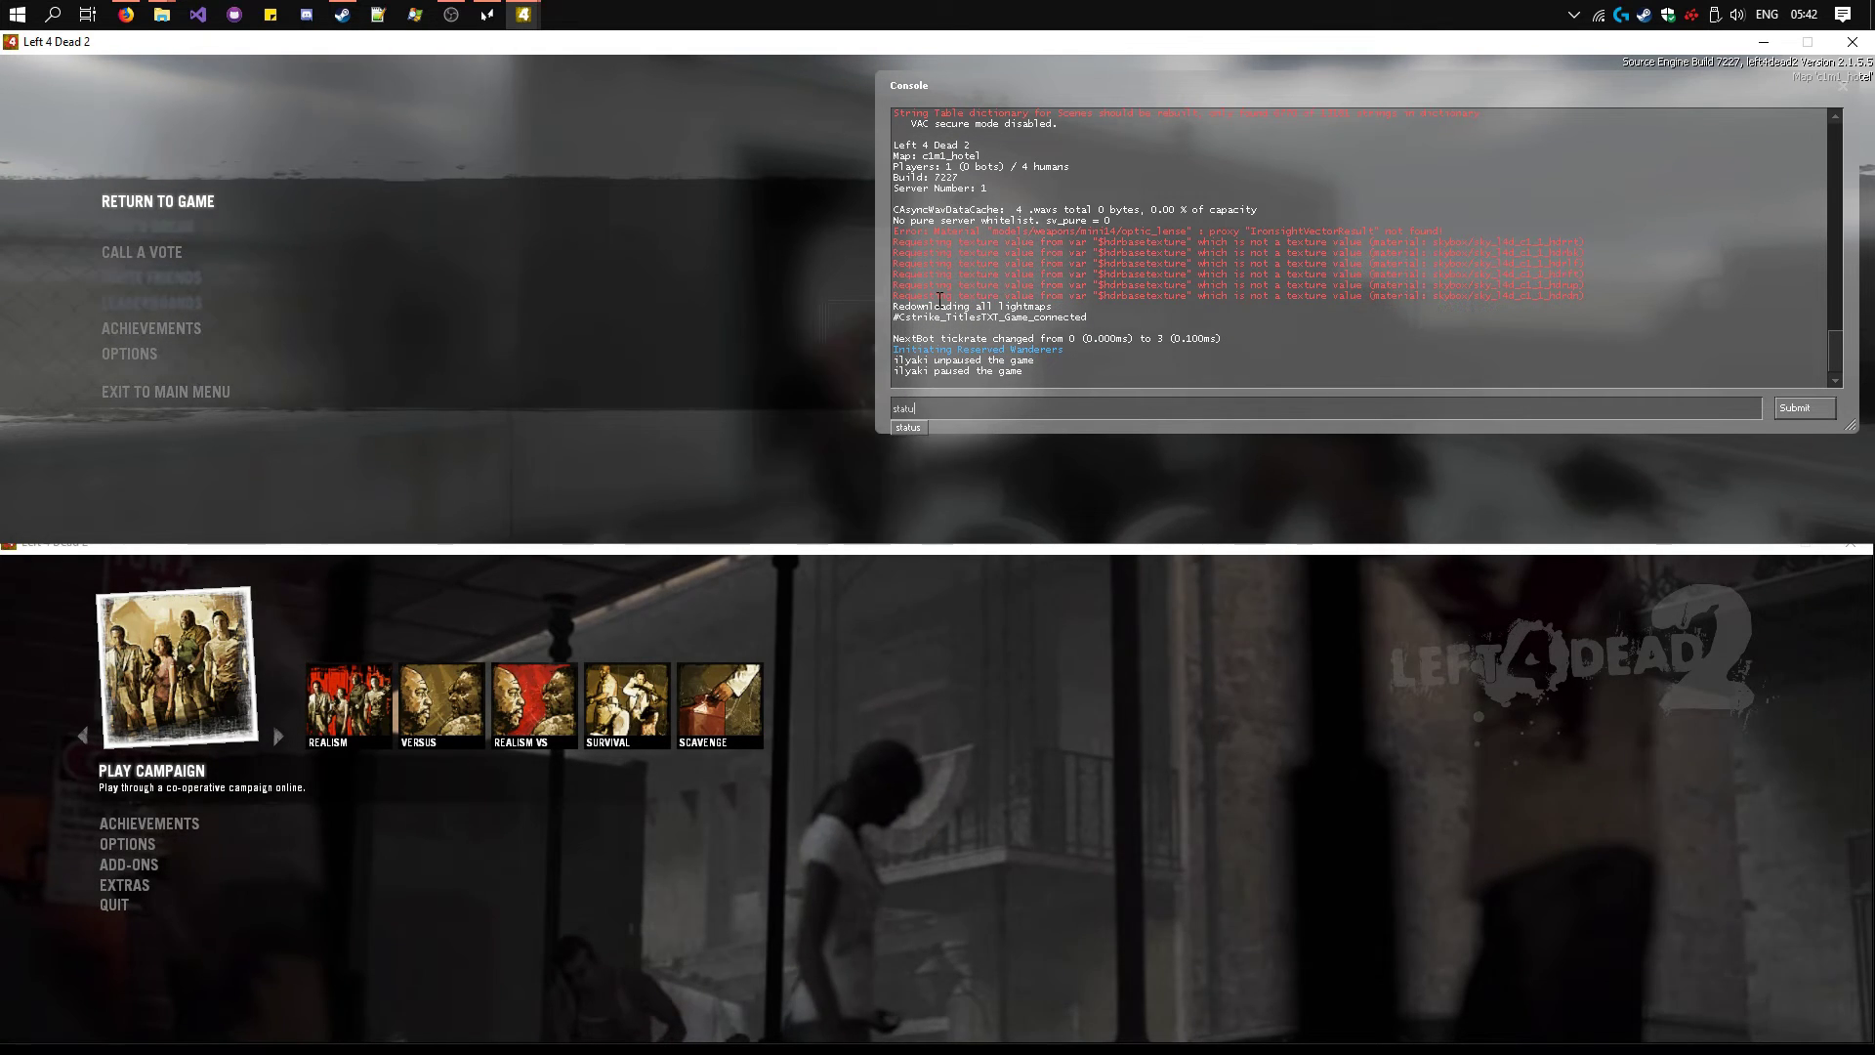
pyautogui.write('s')
pyautogui.press('Return')
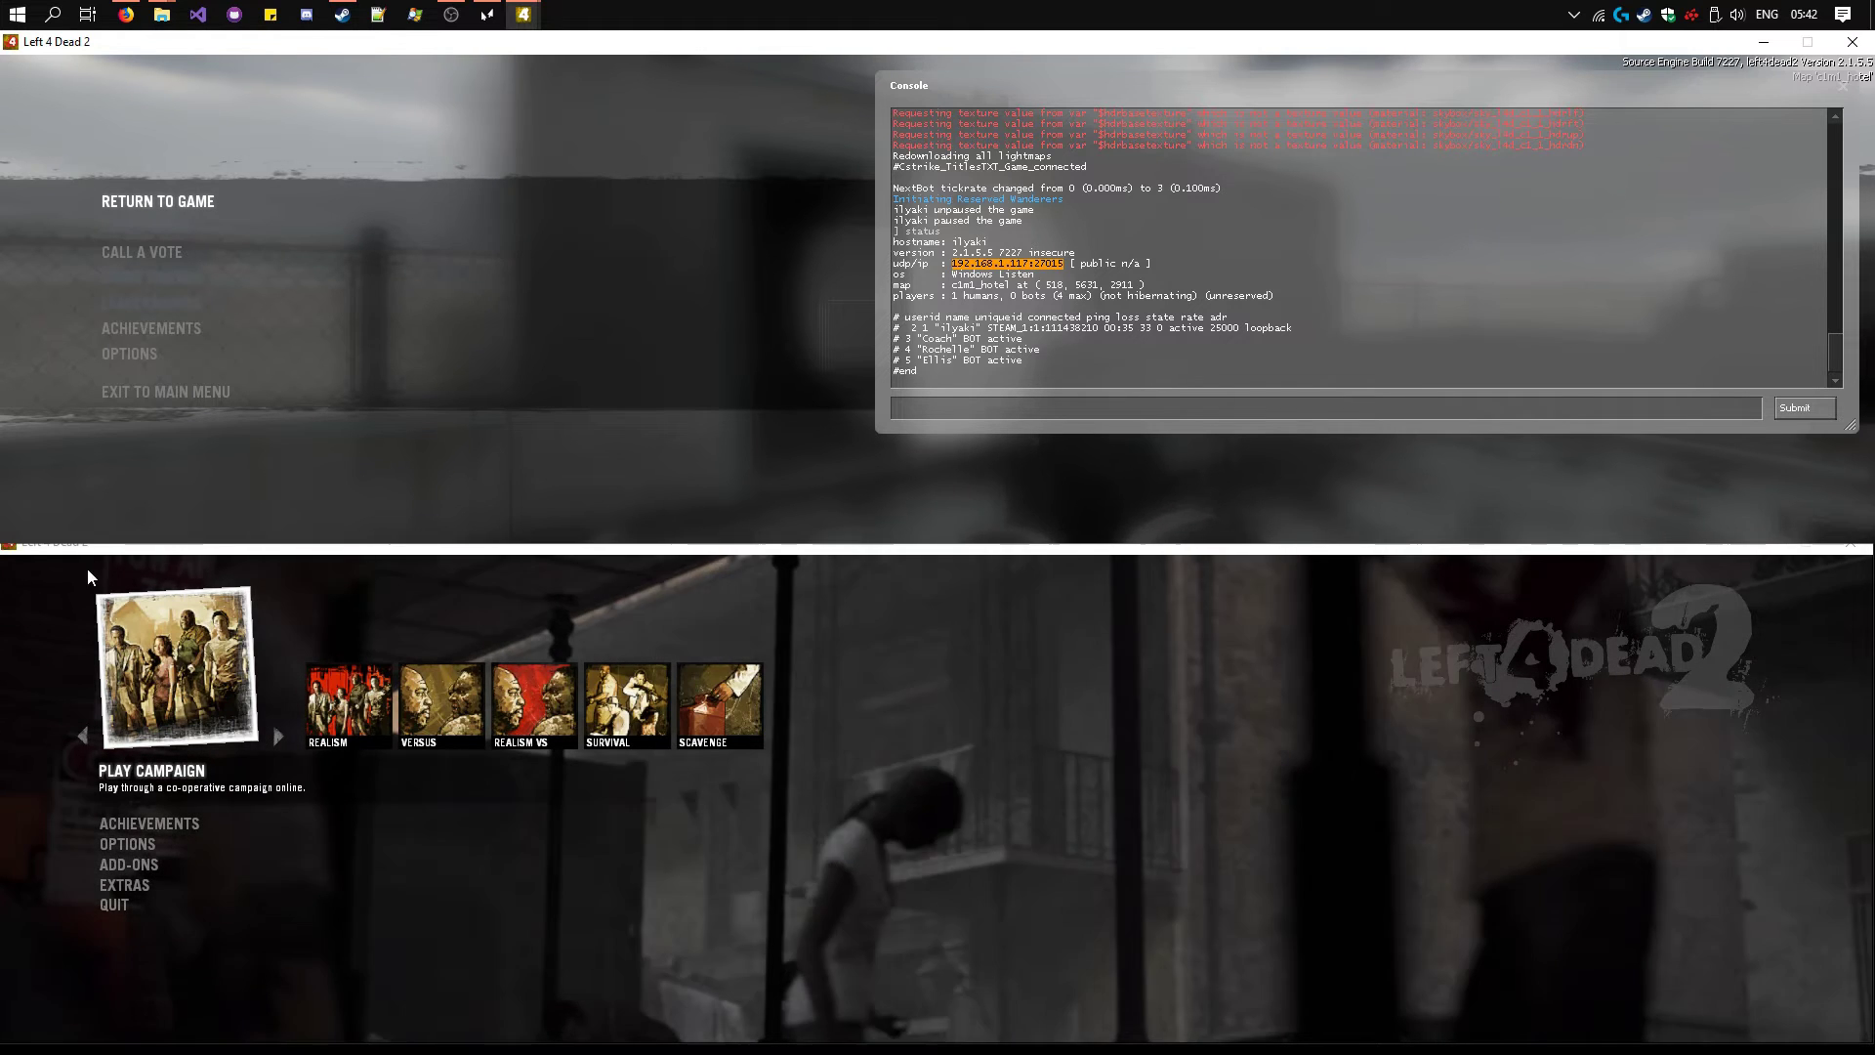
# Step: Join the hosted game from the second instance's console with "connect 192.168.1.117:27015" and pause it once loaded
pyautogui.click(637, 613)
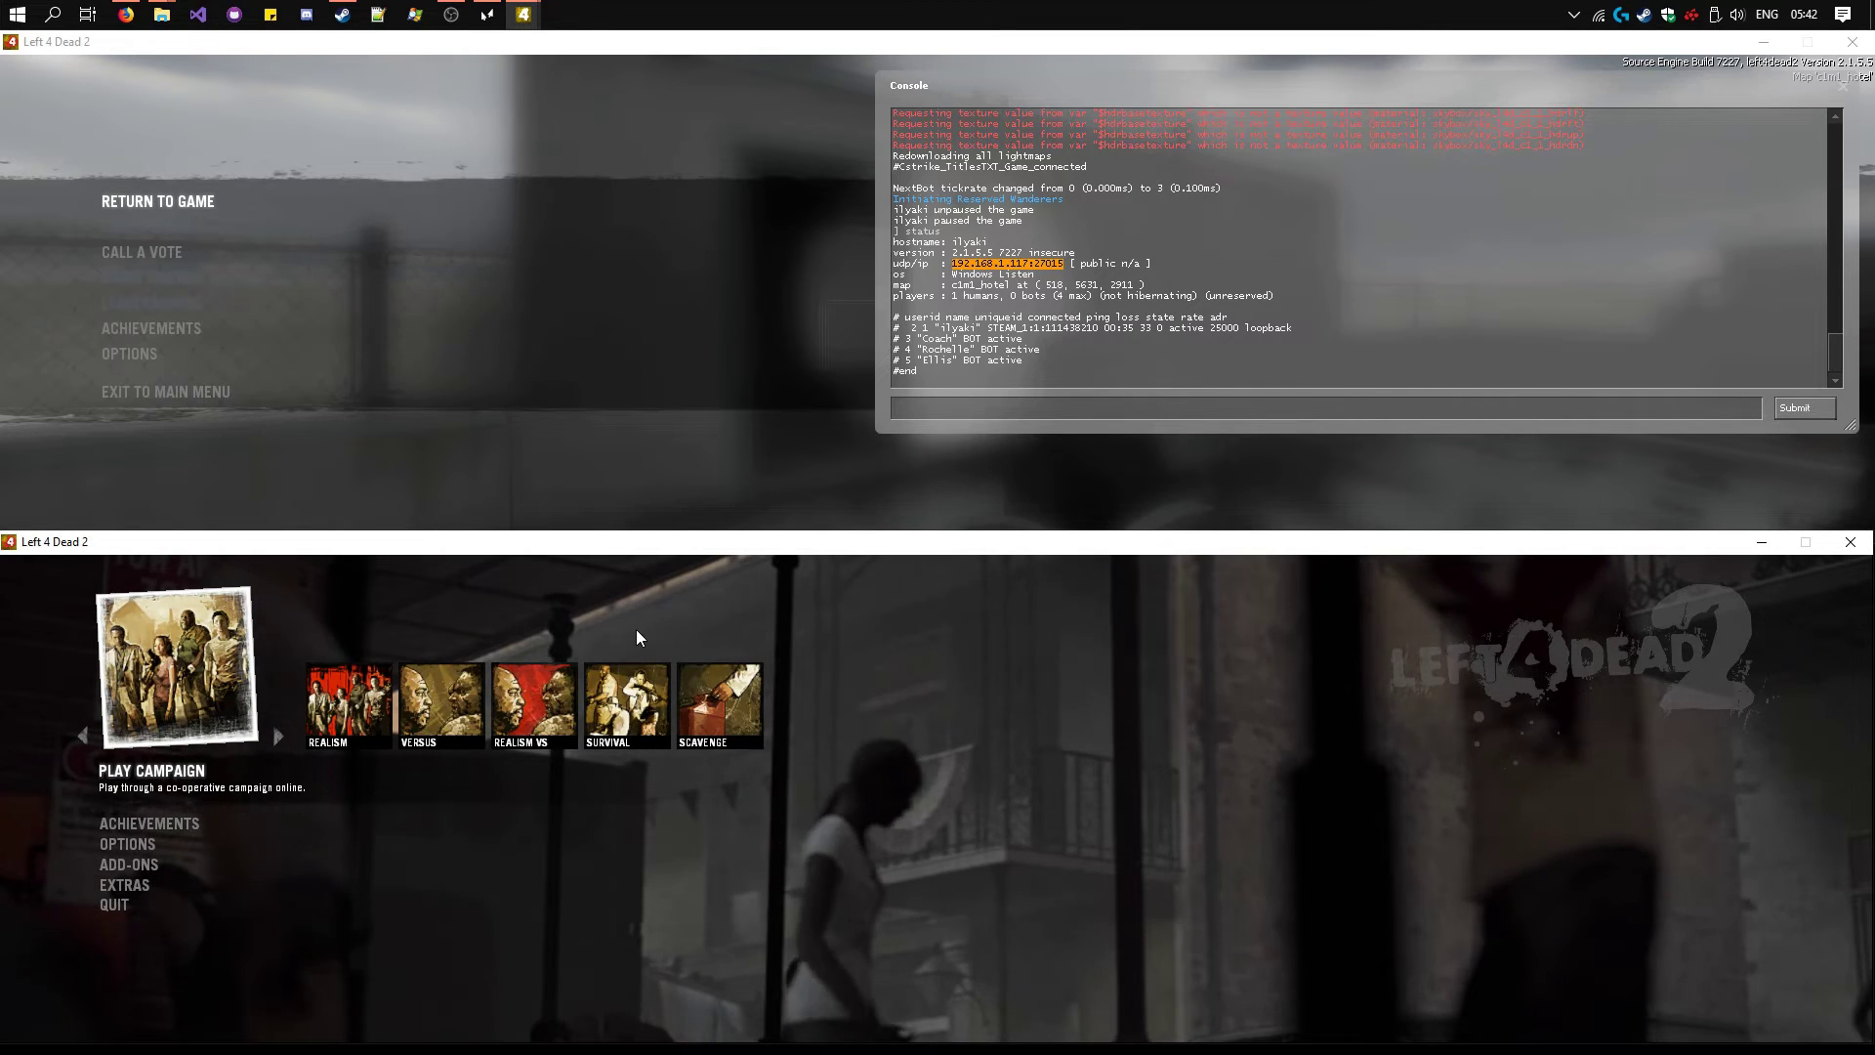
pyautogui.press('`')
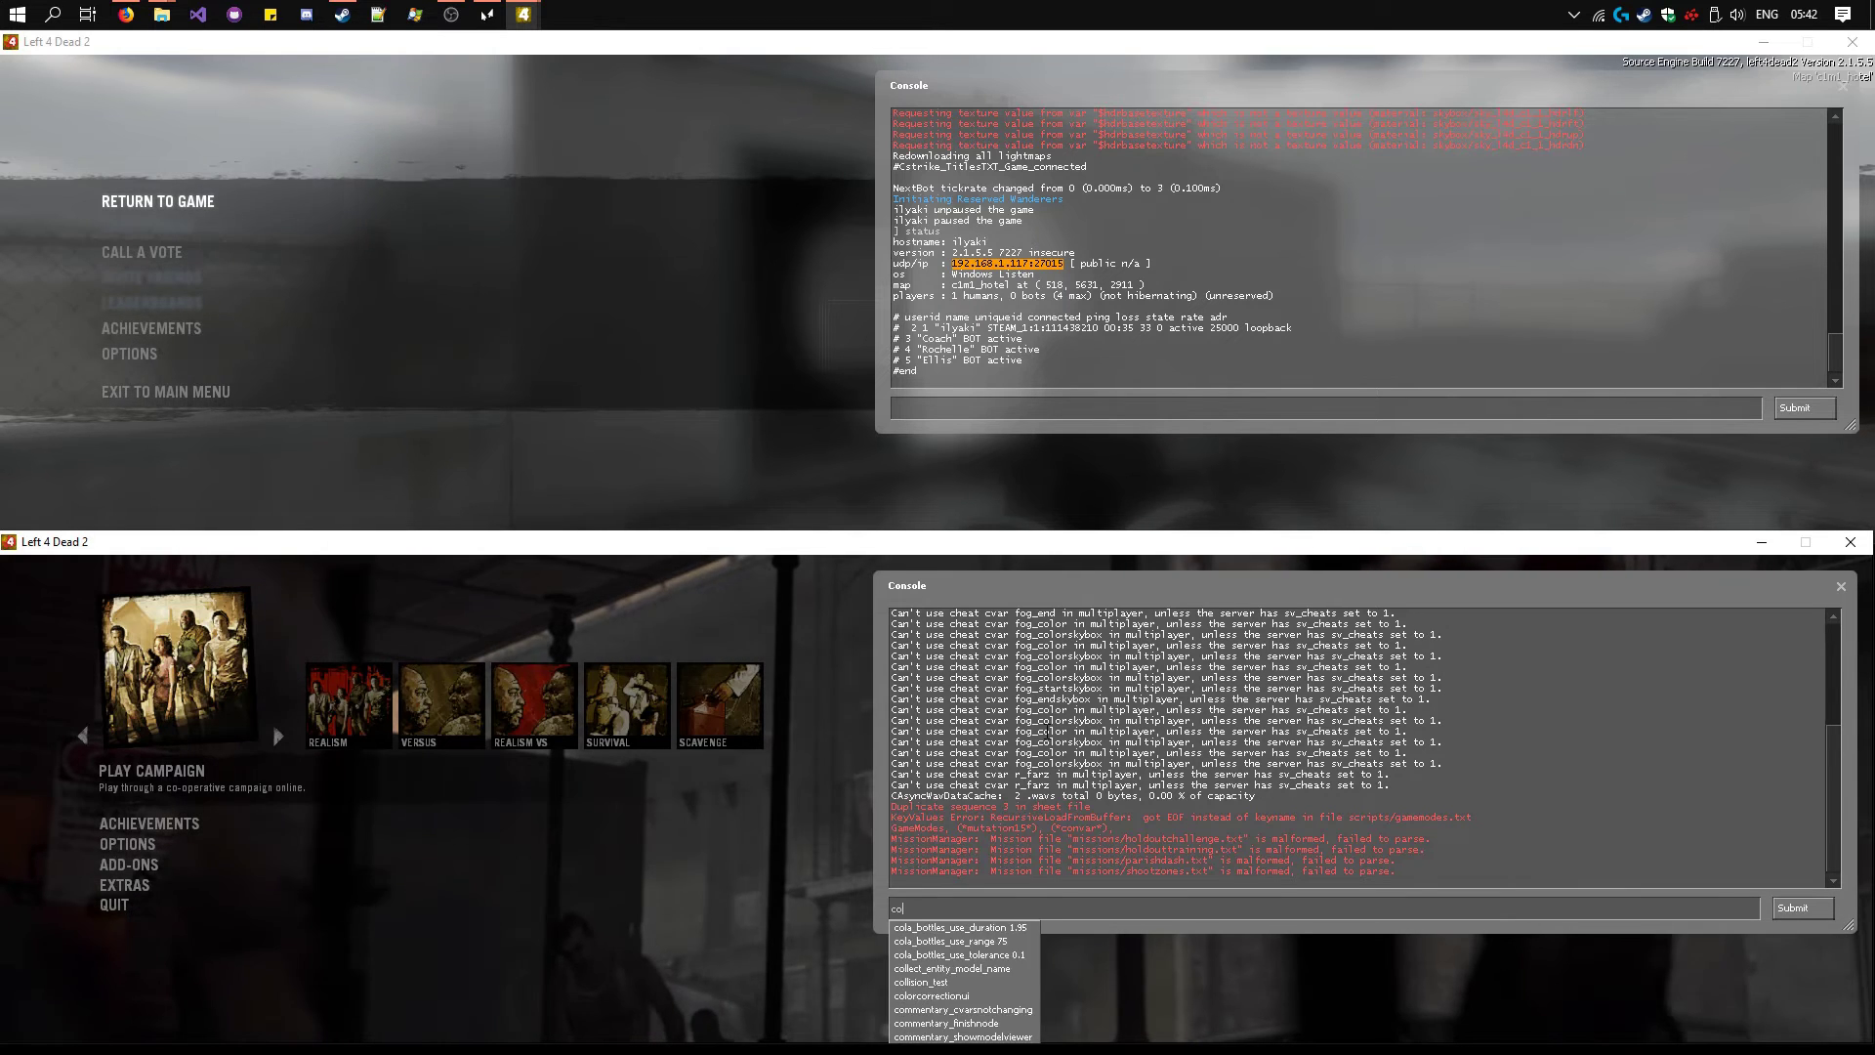
pyautogui.write('connect ')
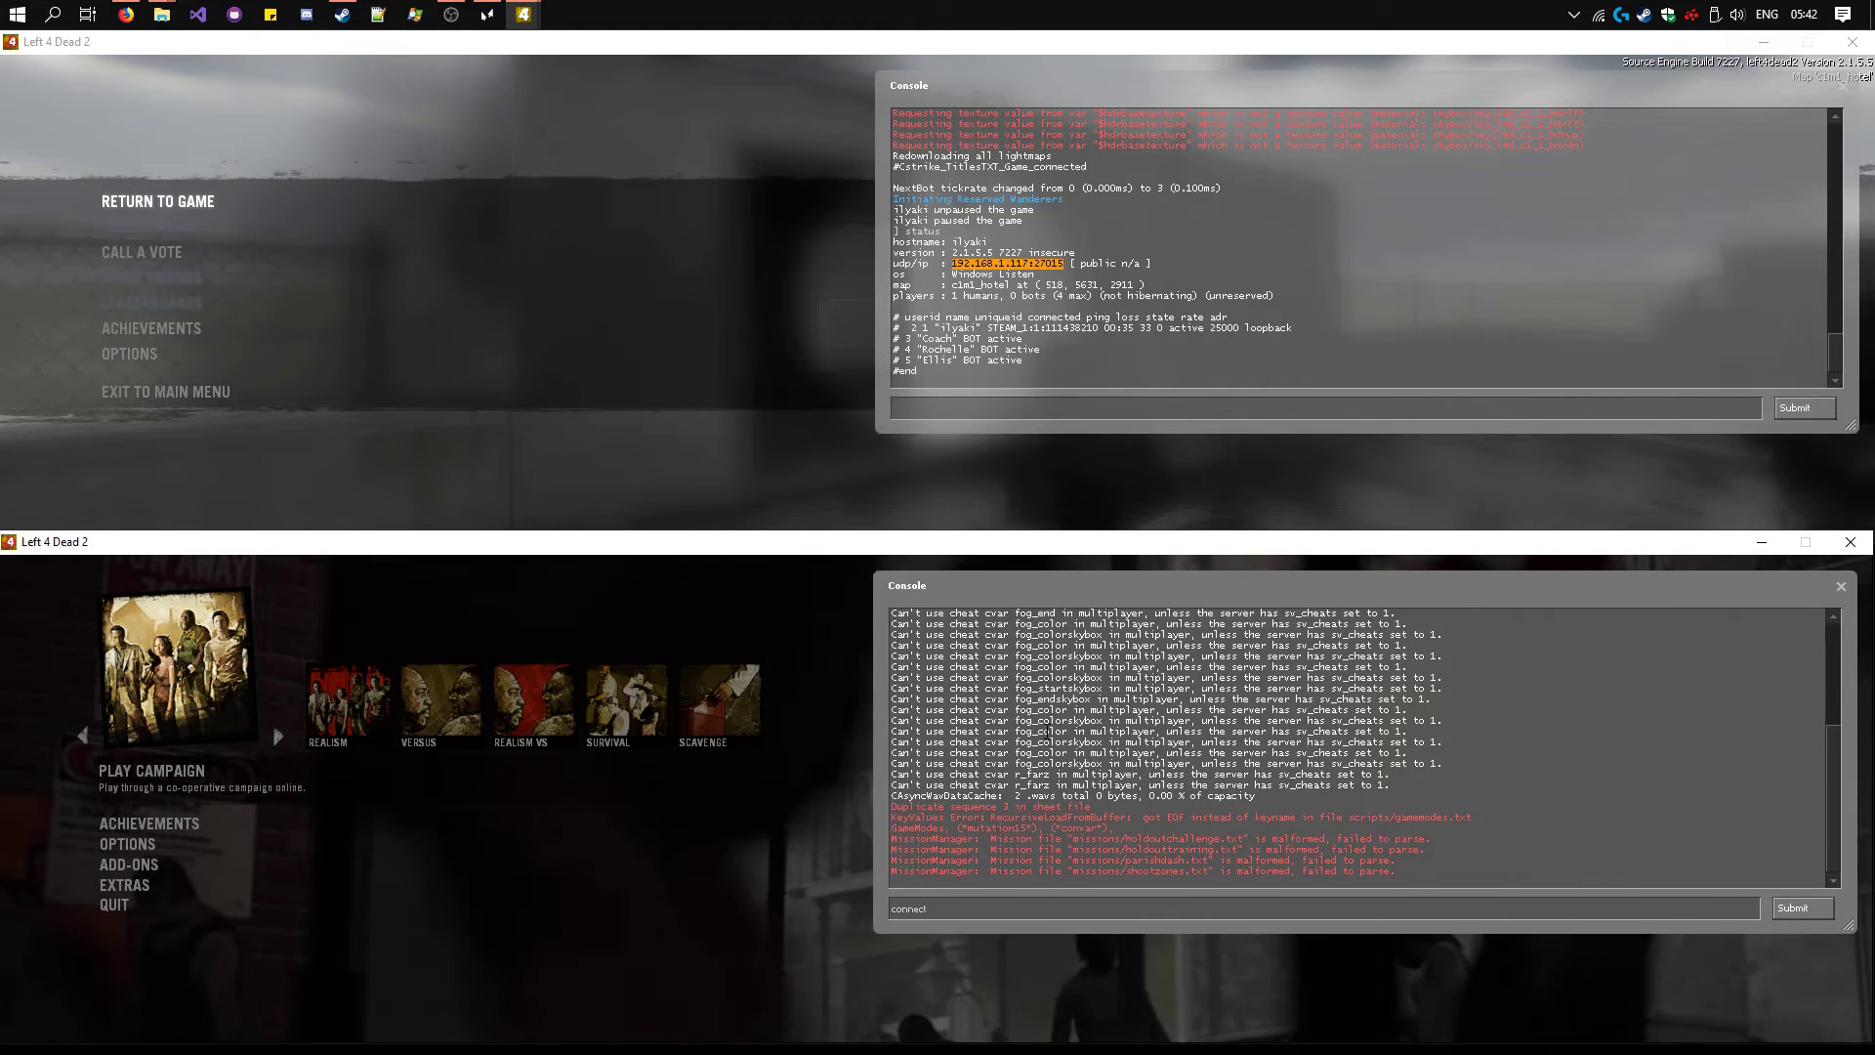
pyautogui.write('192.168.1')
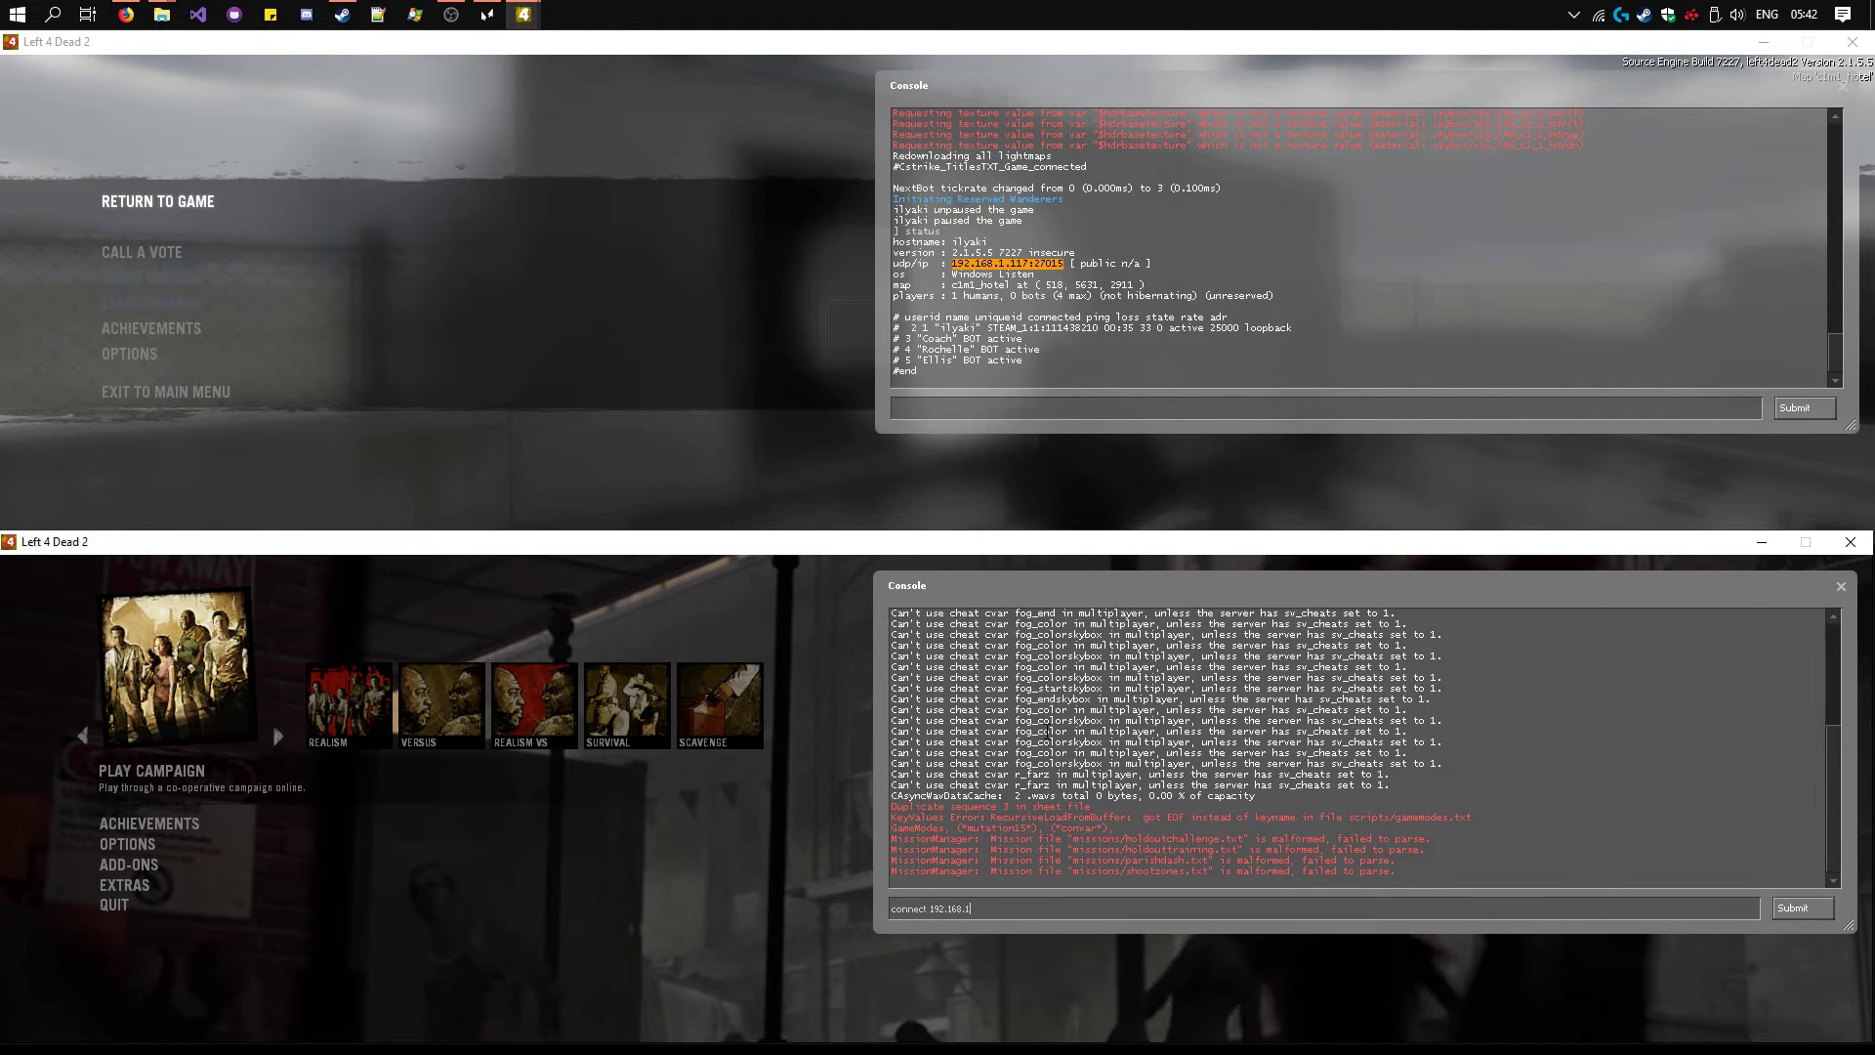
pyautogui.write('.117:2')
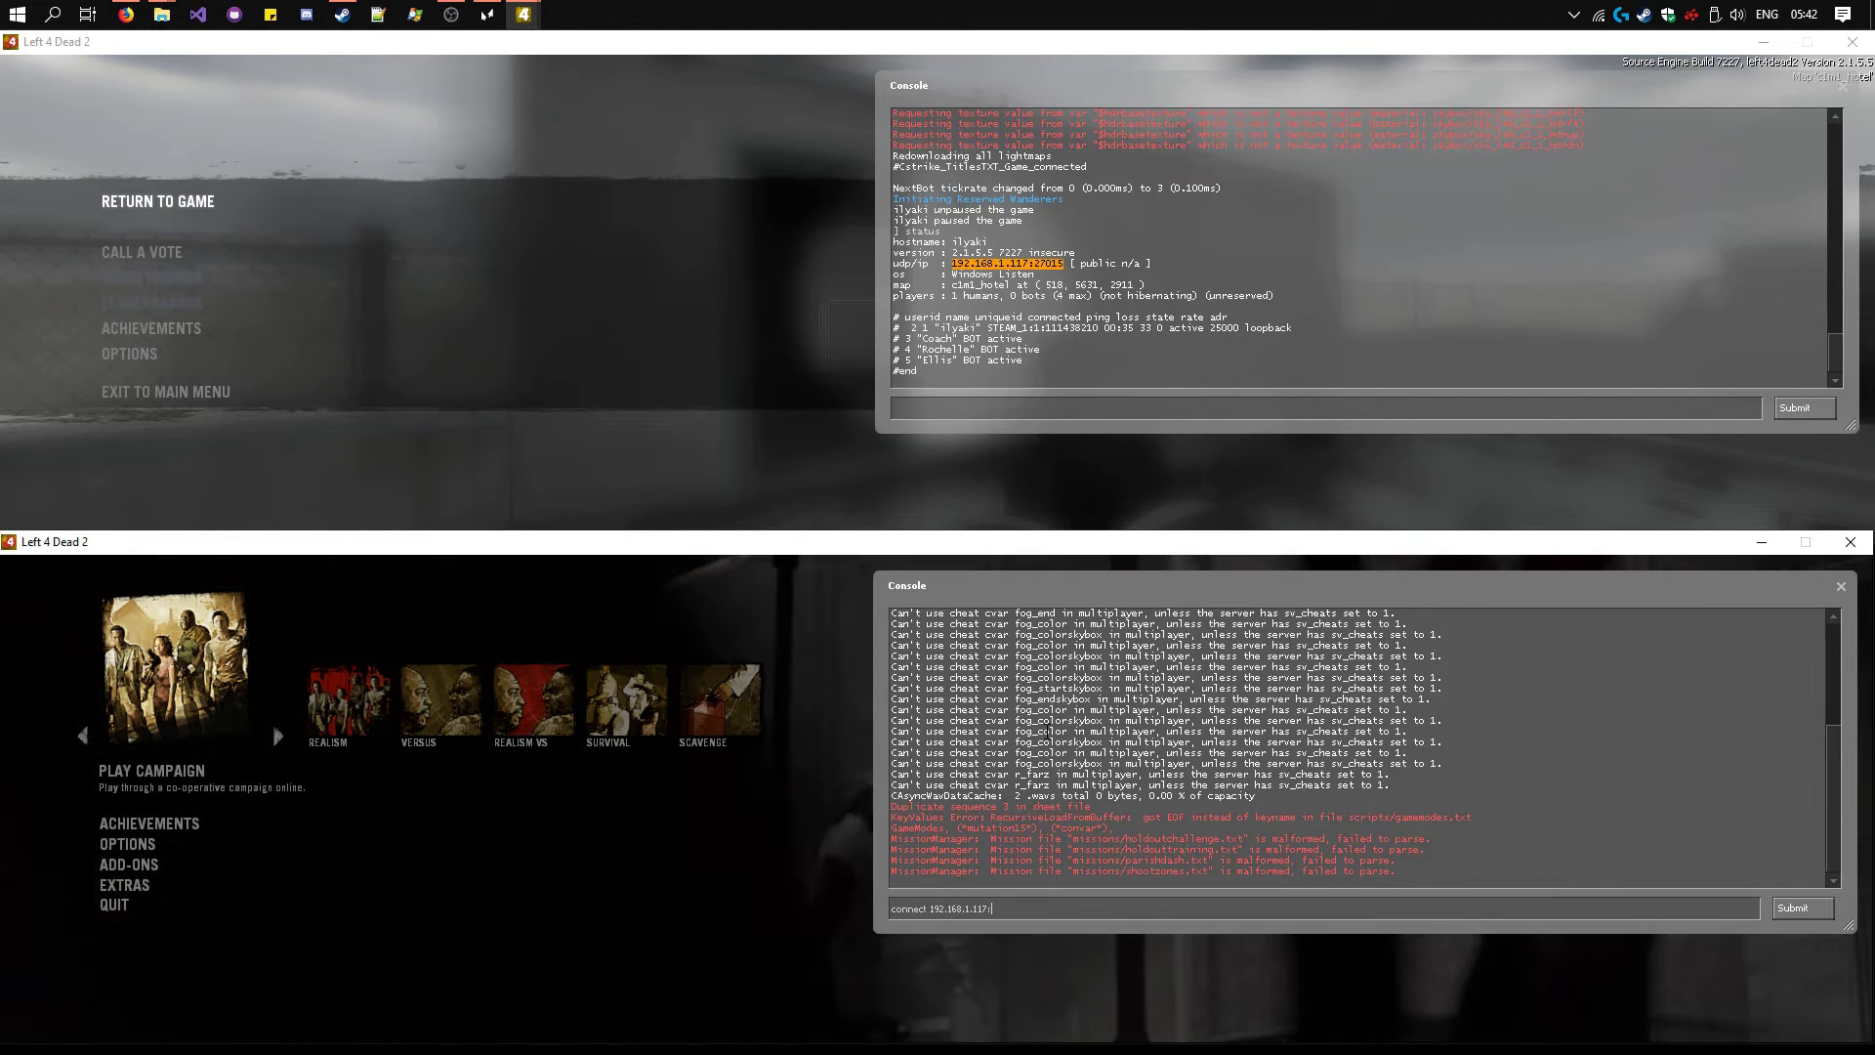
pyautogui.write('701')
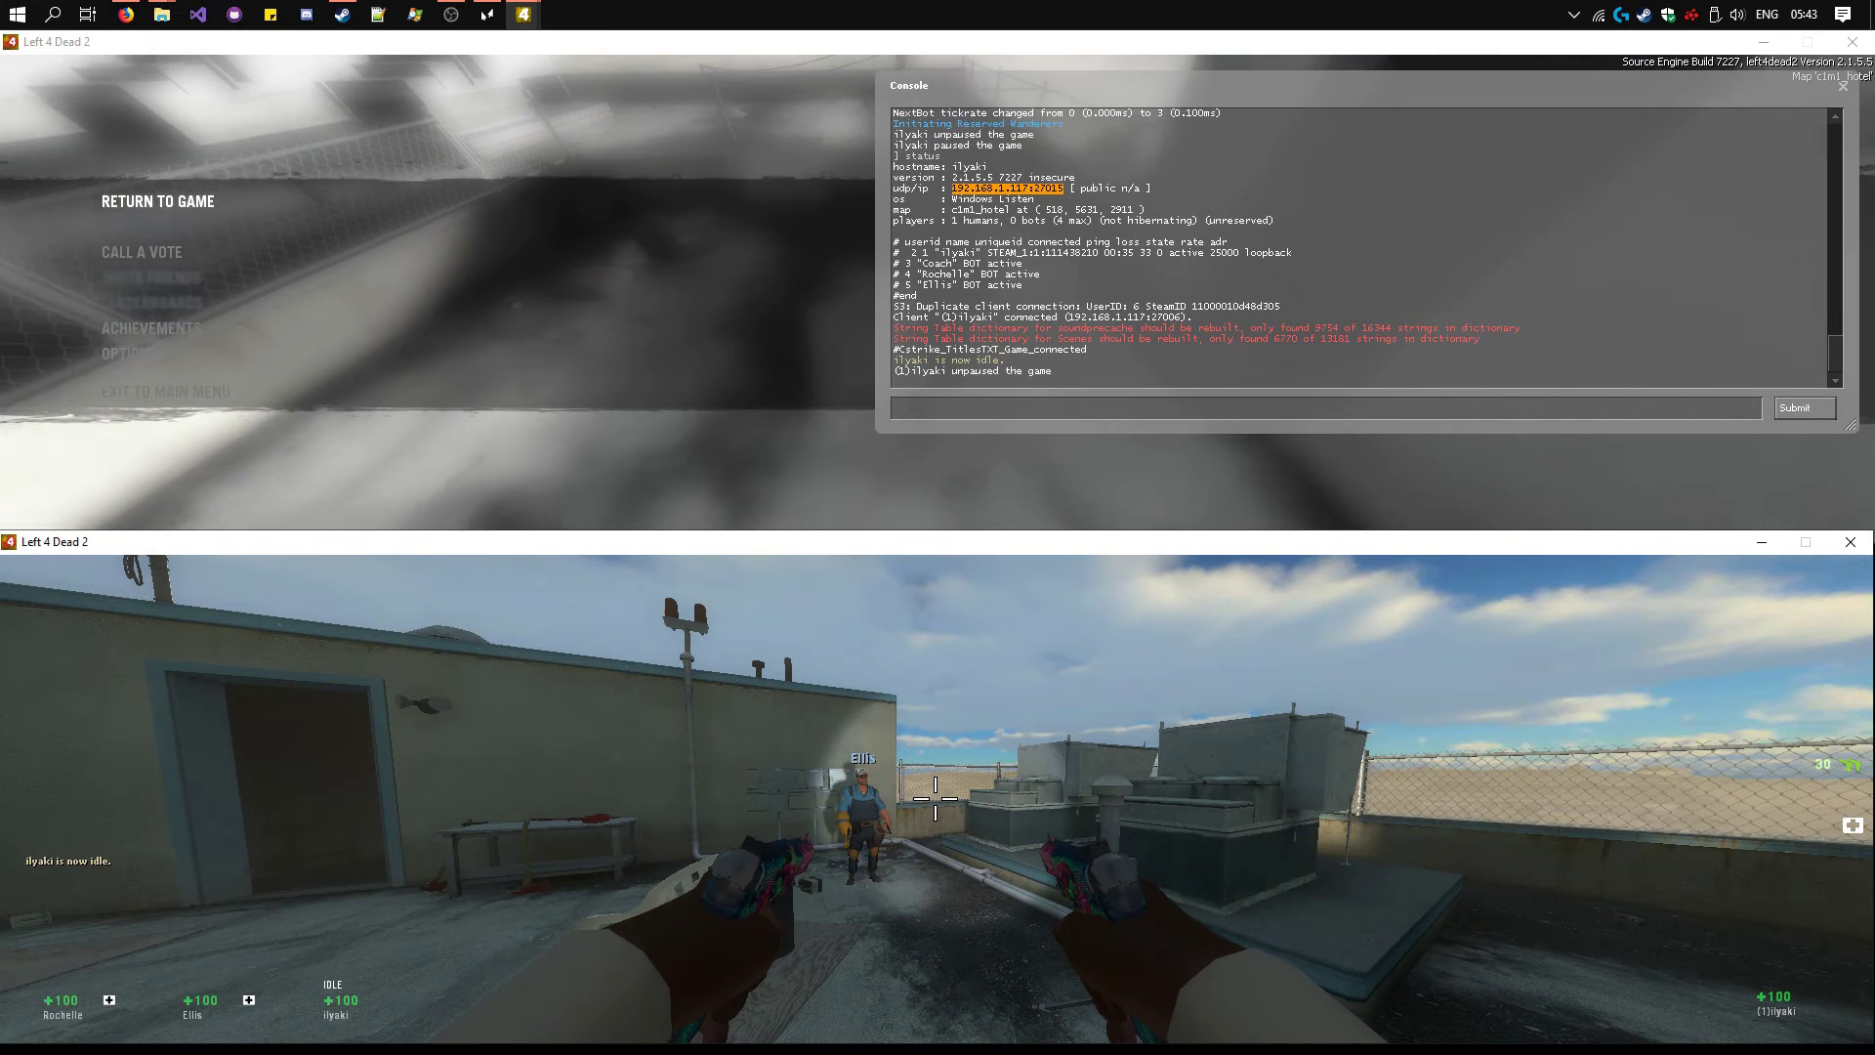
pyautogui.press('Escape')
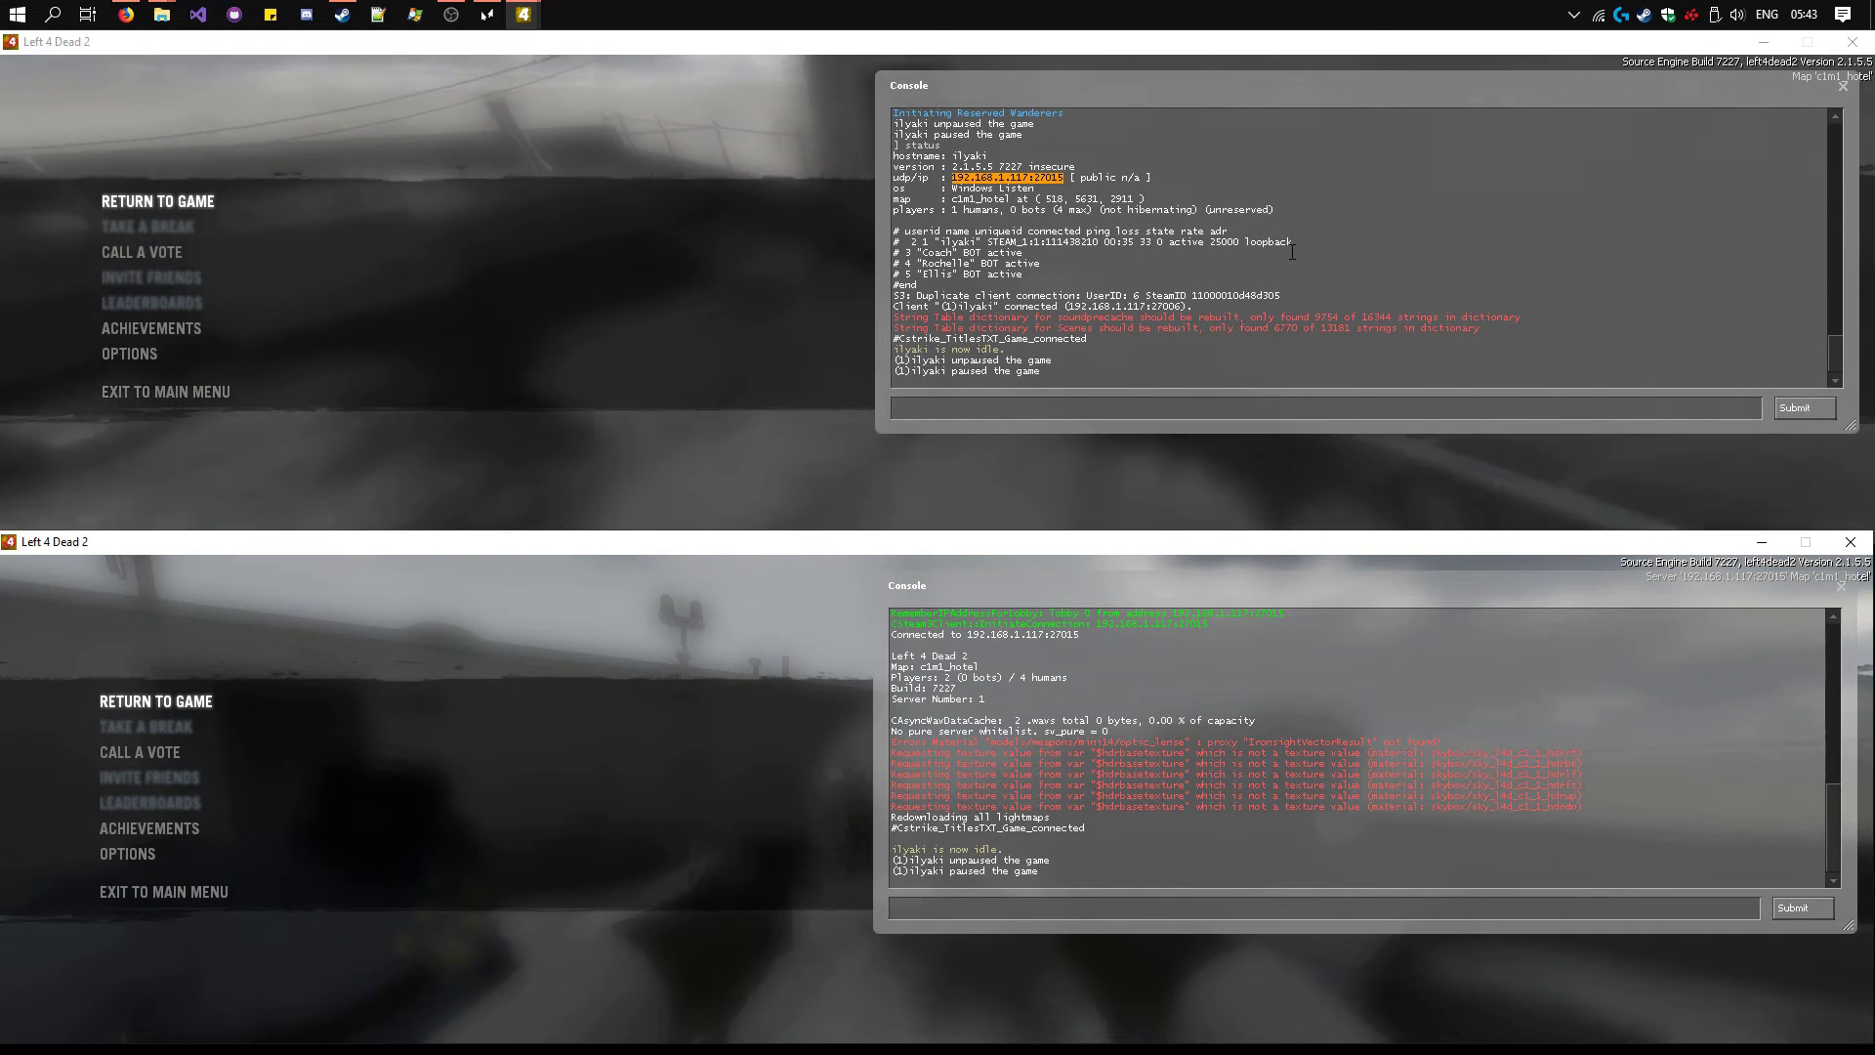
# Step: Switch to Logitech Gaming Software, set the mouse's report rate to 125 reports per second and close it
pyautogui.click(1621, 15)
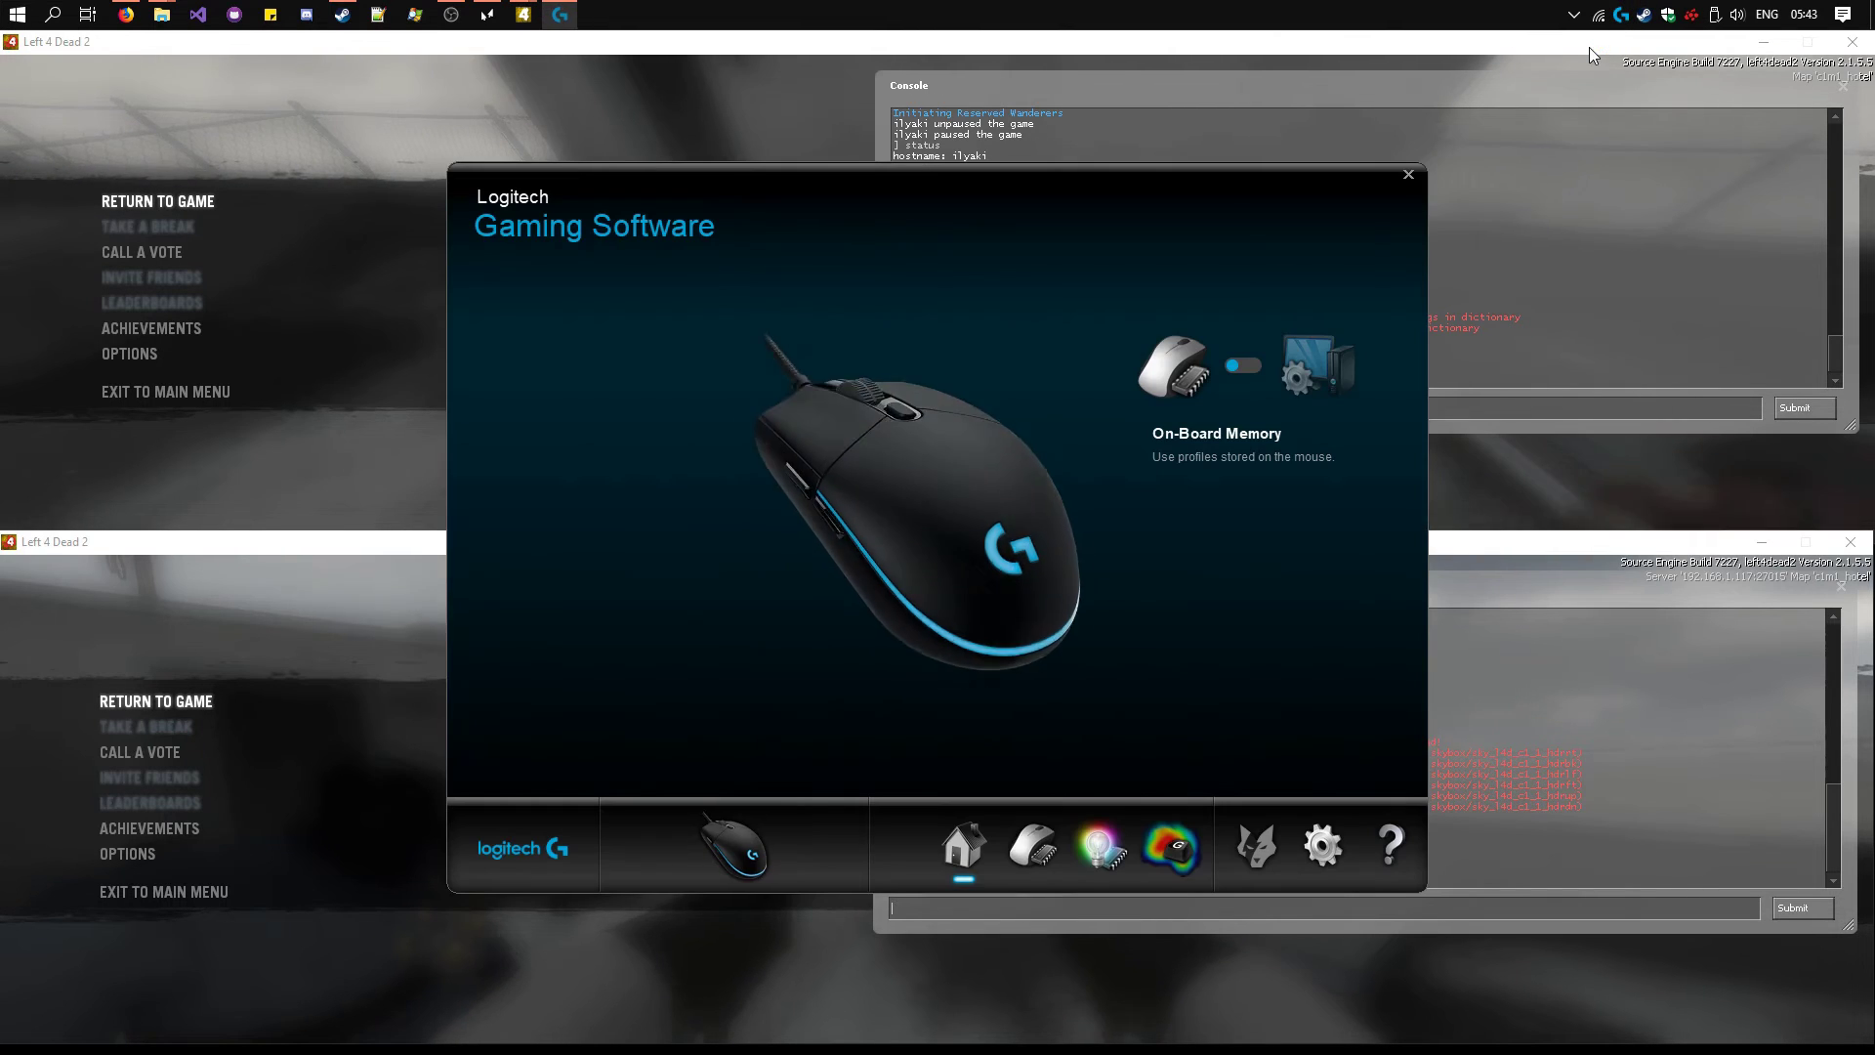
pyautogui.click(1045, 832)
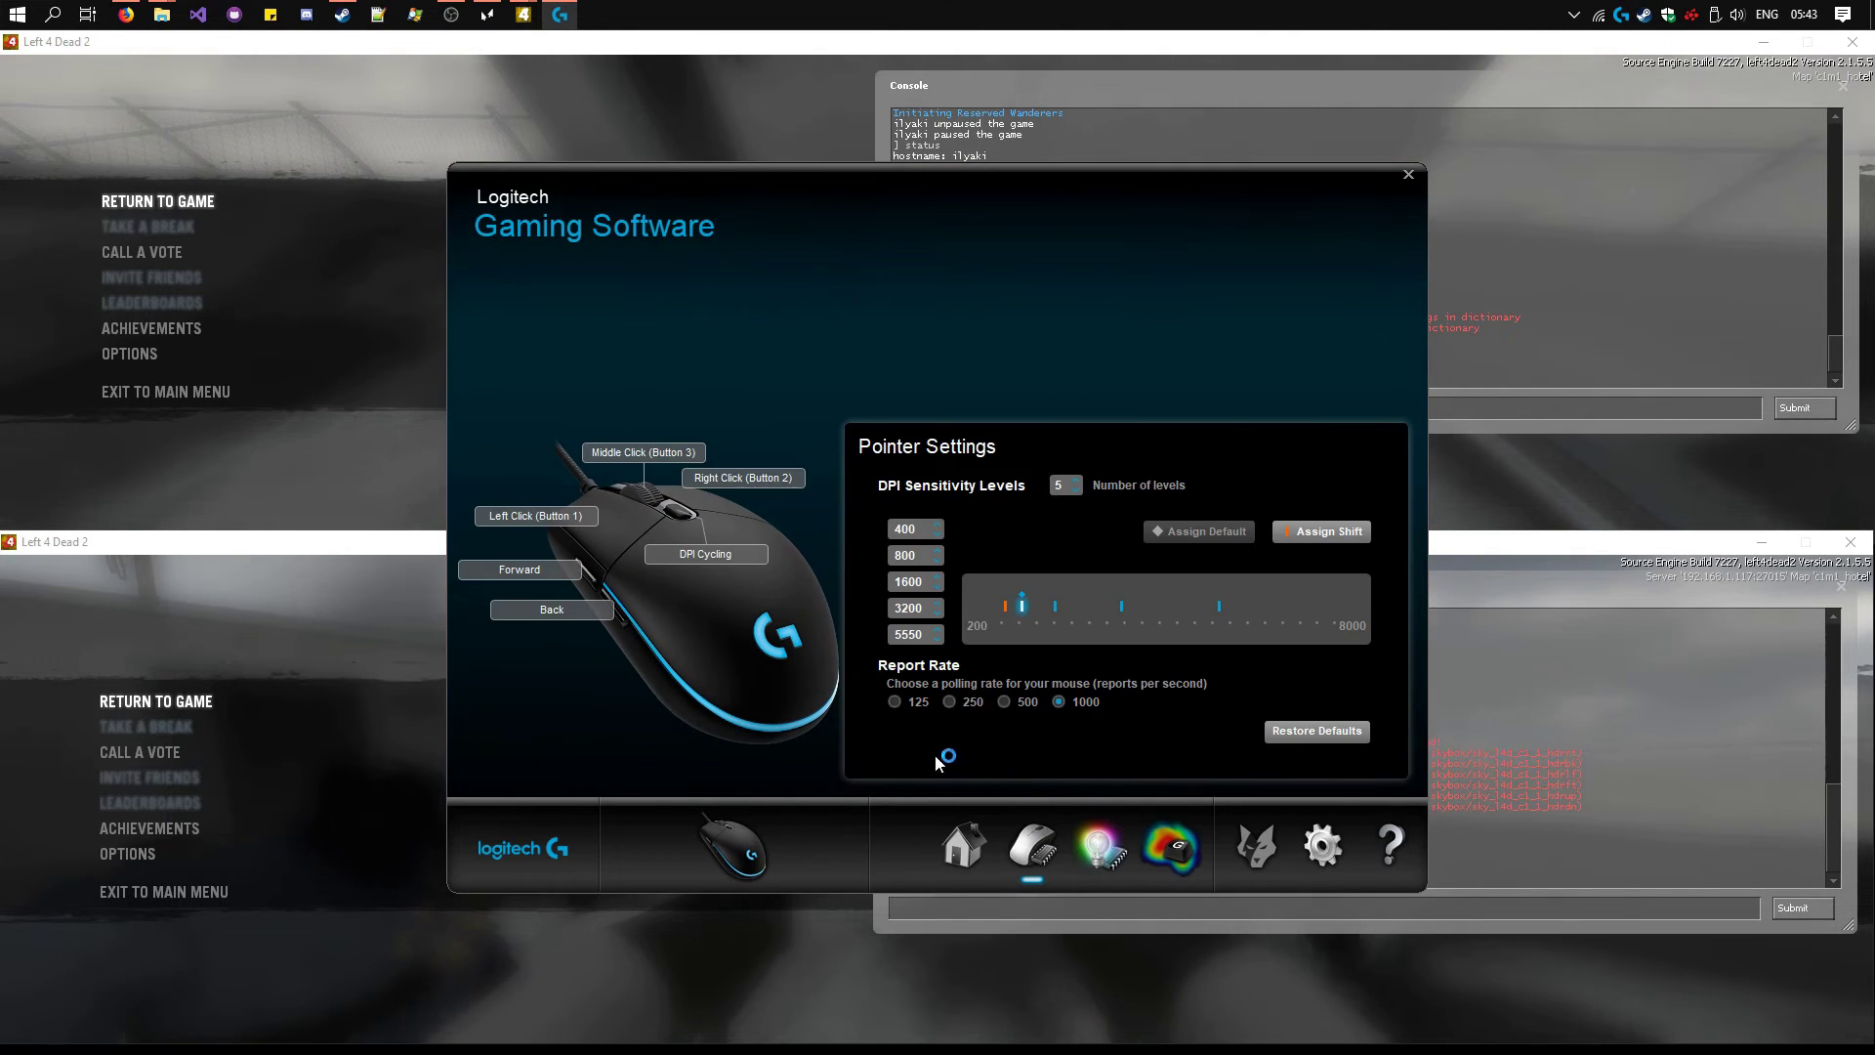
pyautogui.click(894, 701)
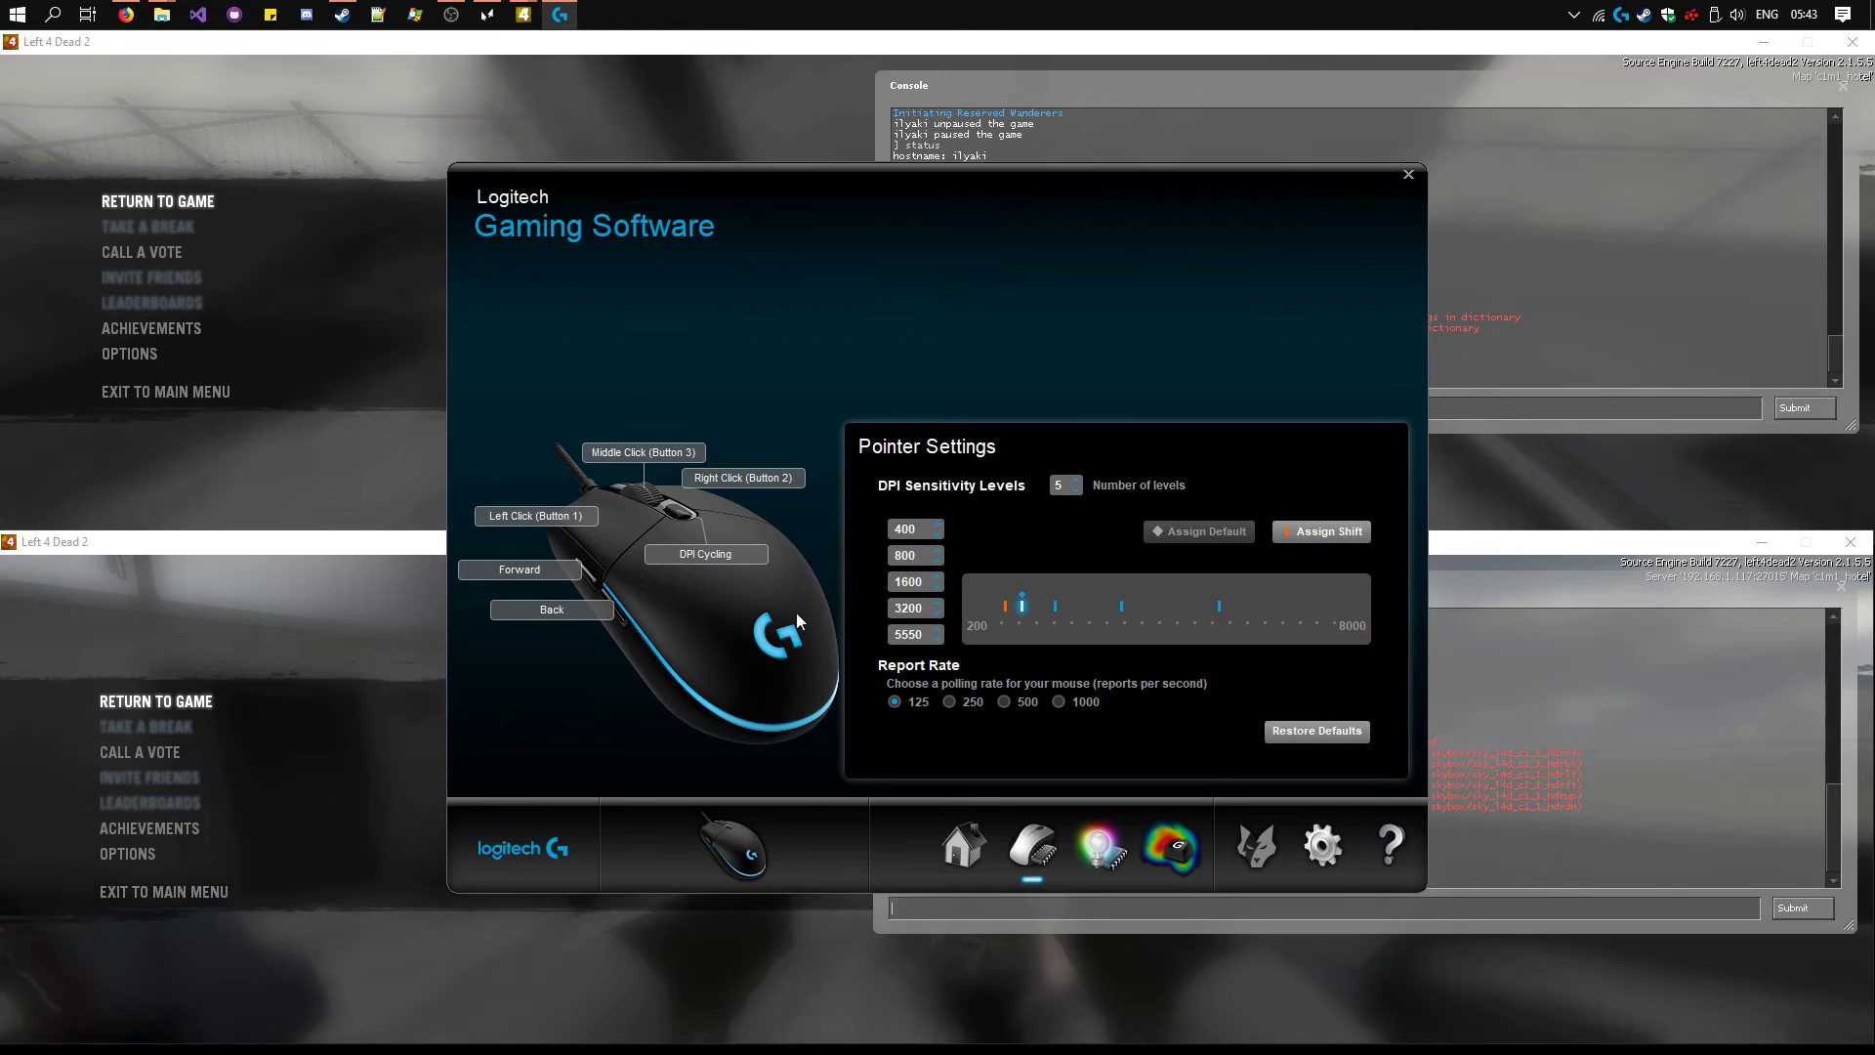
pyautogui.click(1408, 179)
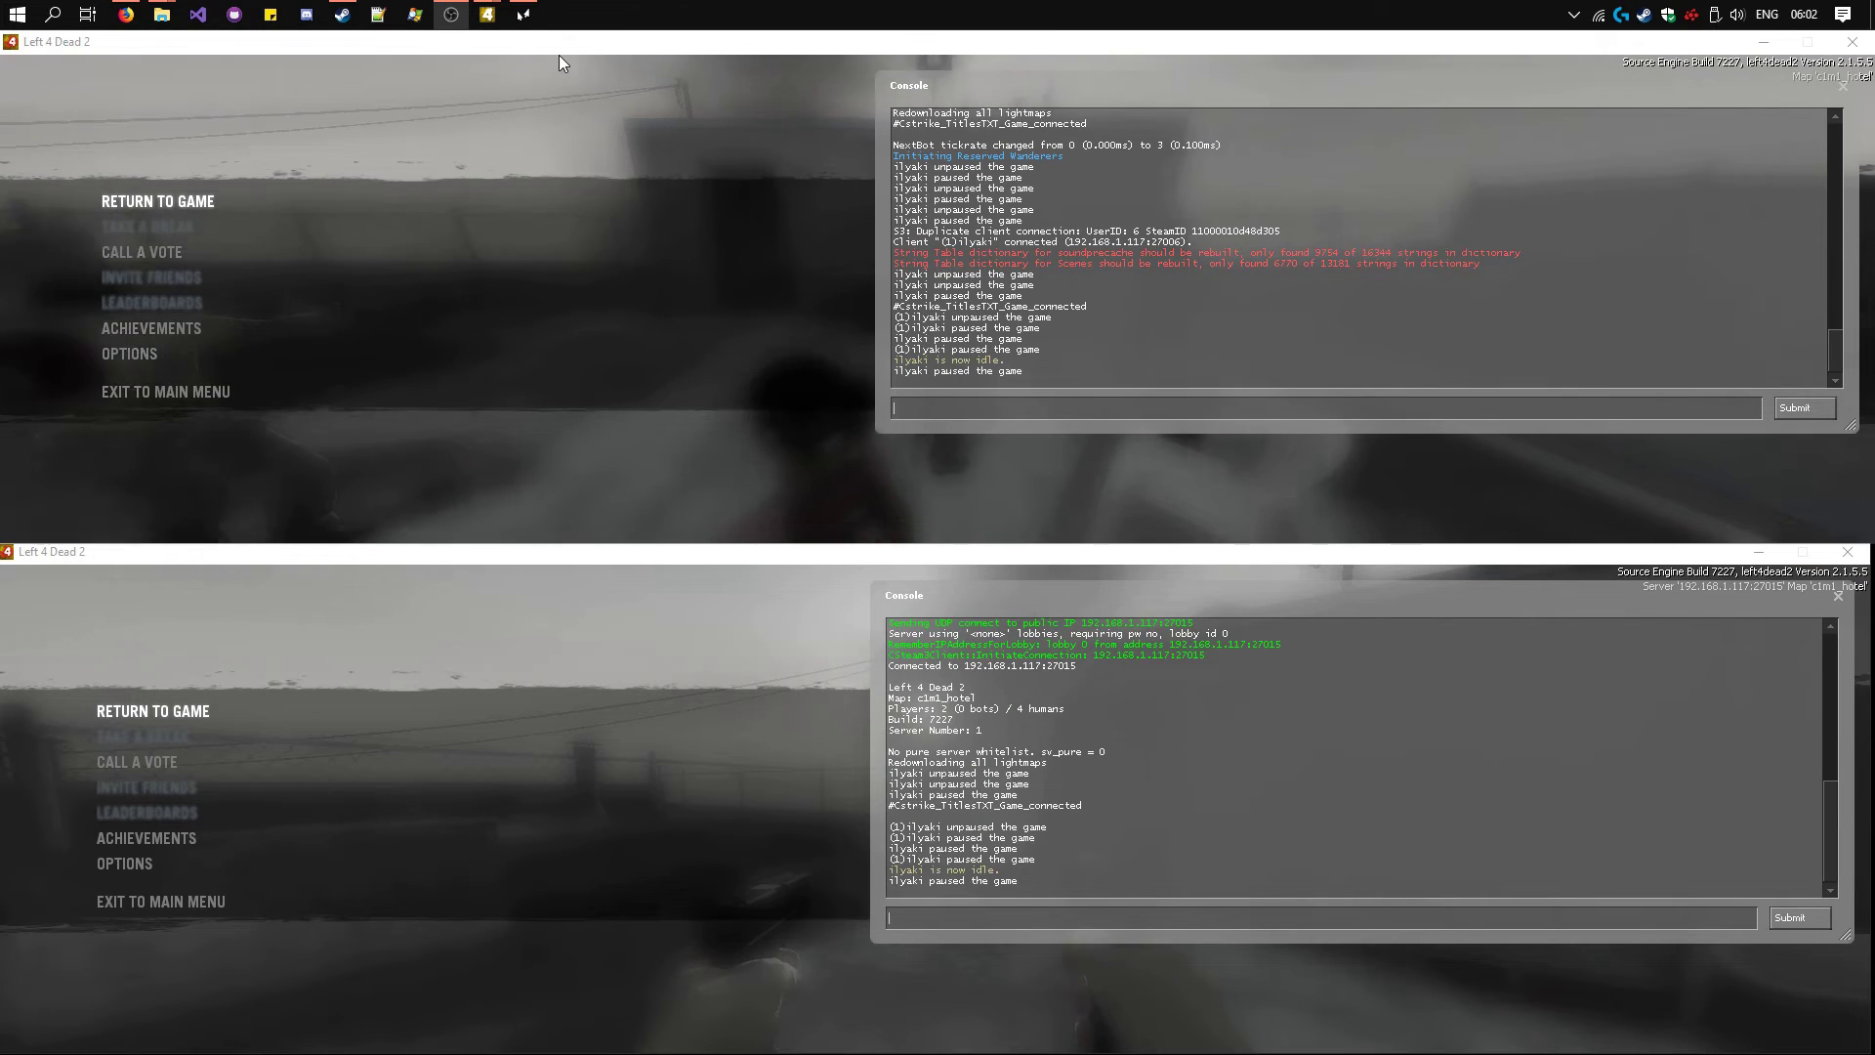
# Step: Switch to Universal Split Screen, check the Source Engine preset, and assign the first player's mouse and keyboard to the hosting Left 4 Dead 2 window
pyautogui.click(523, 15)
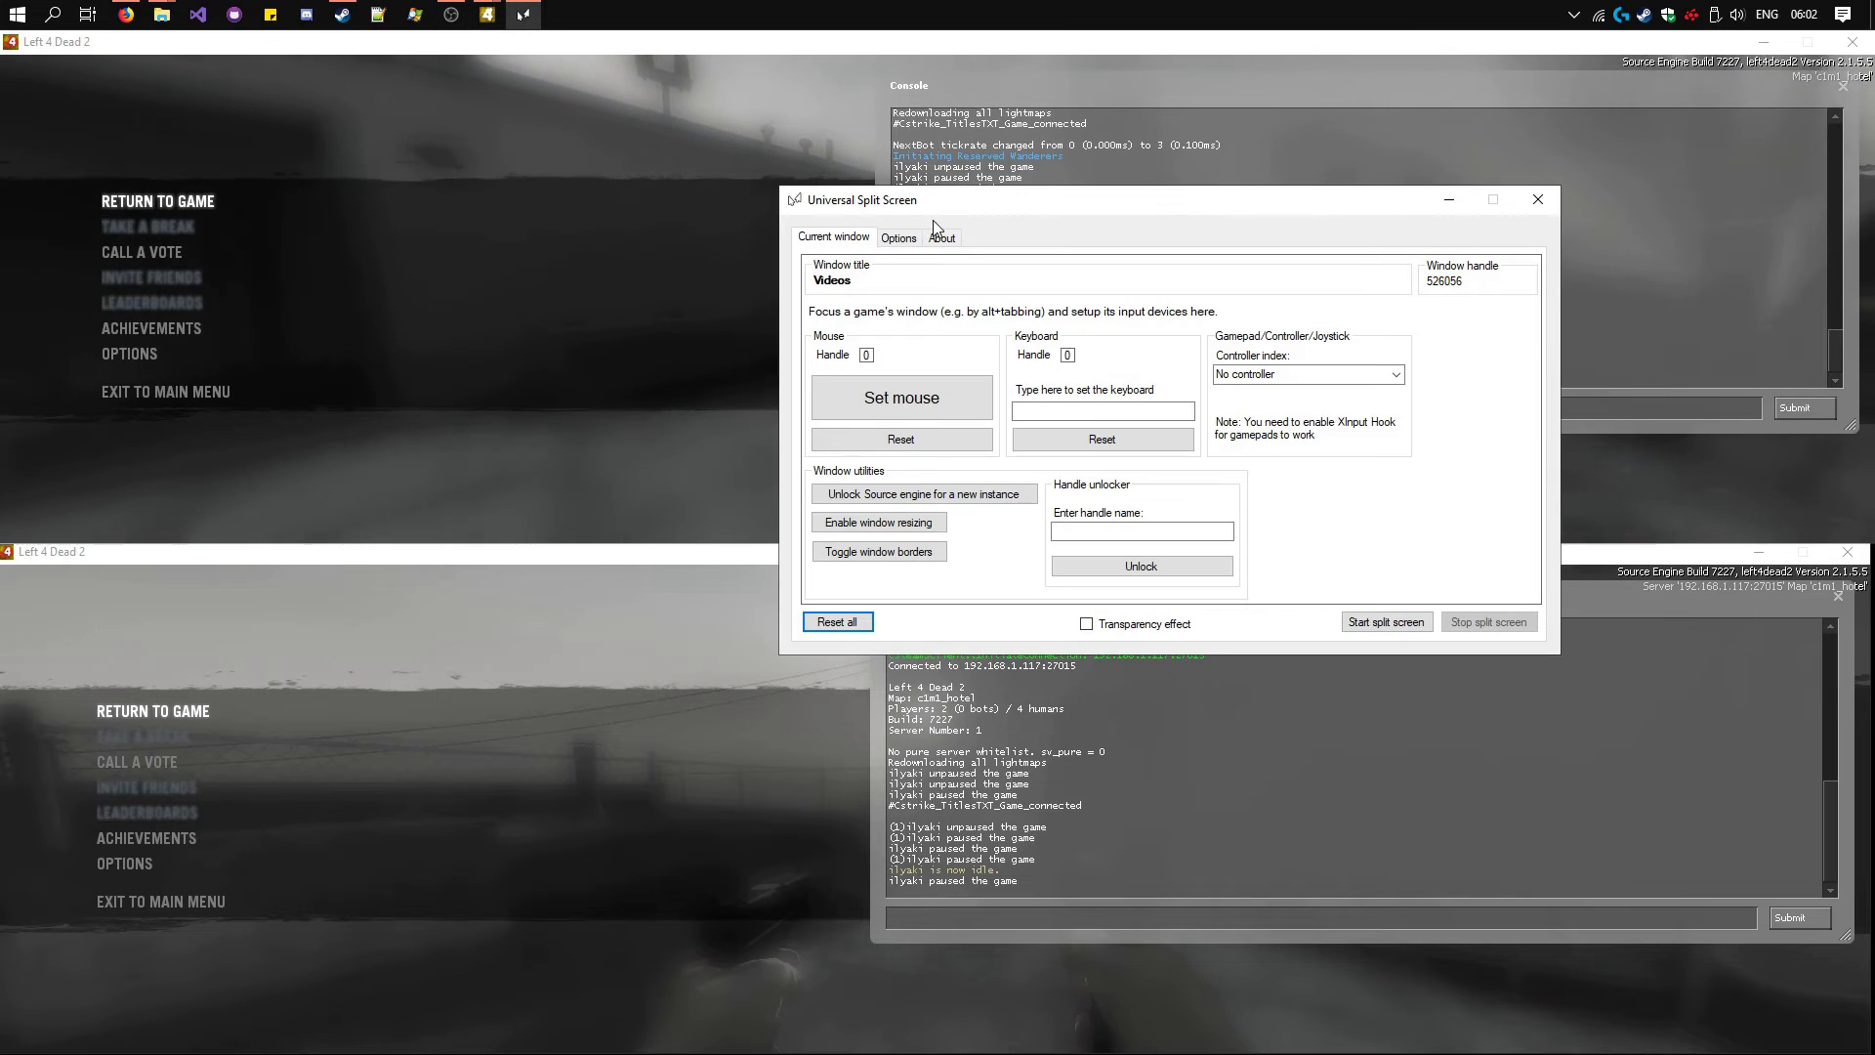
pyautogui.click(861, 222)
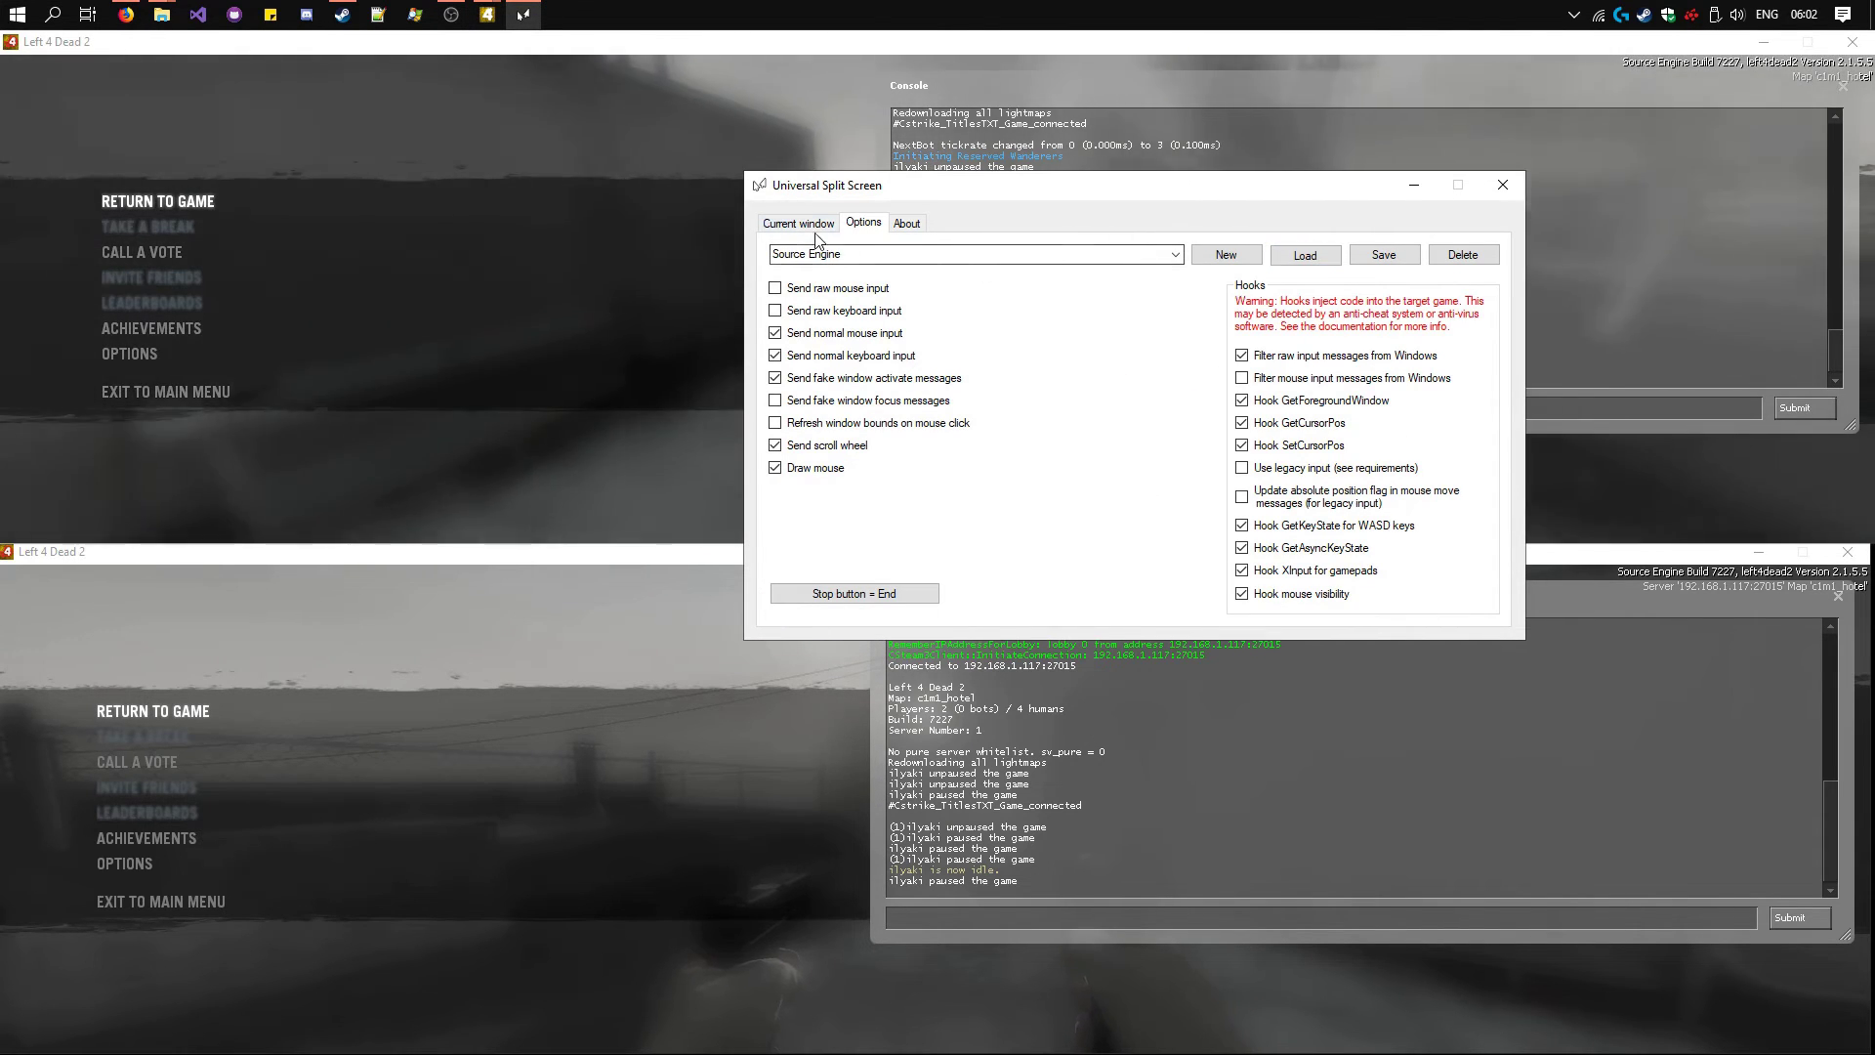
pyautogui.click(809, 231)
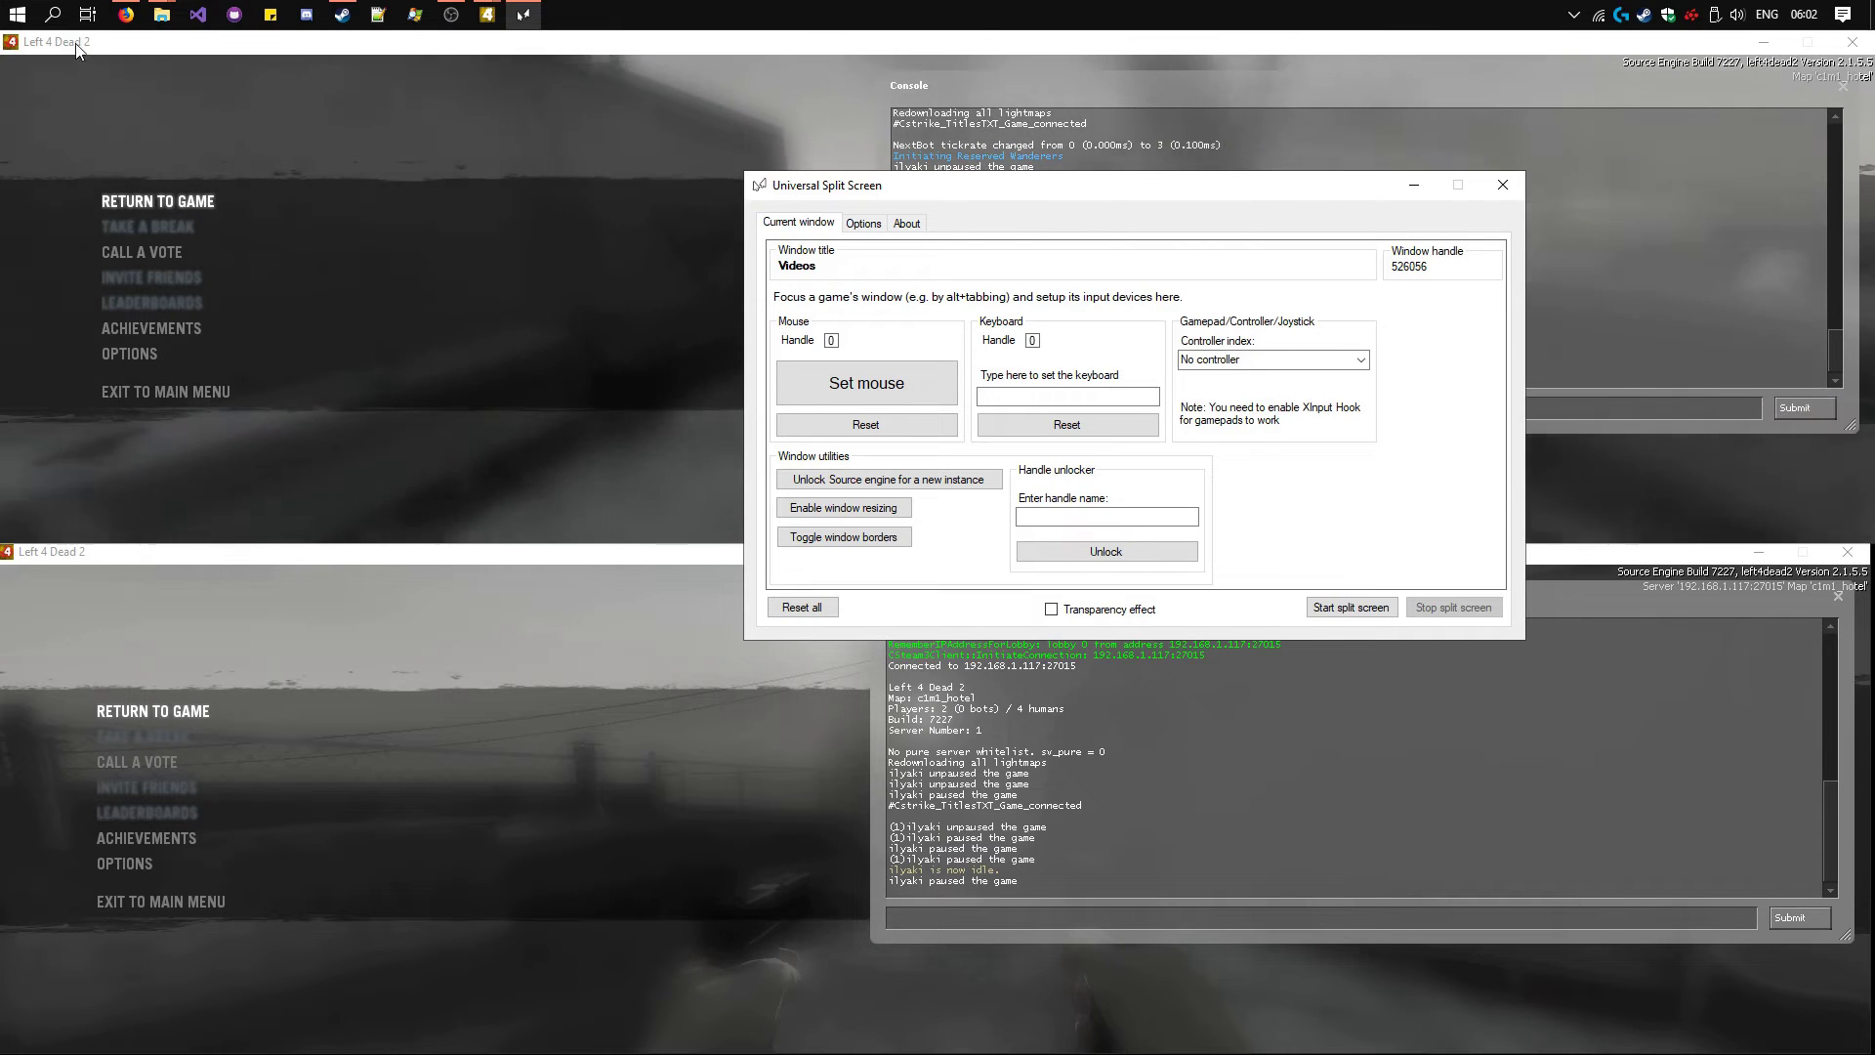
pyautogui.click(82, 63)
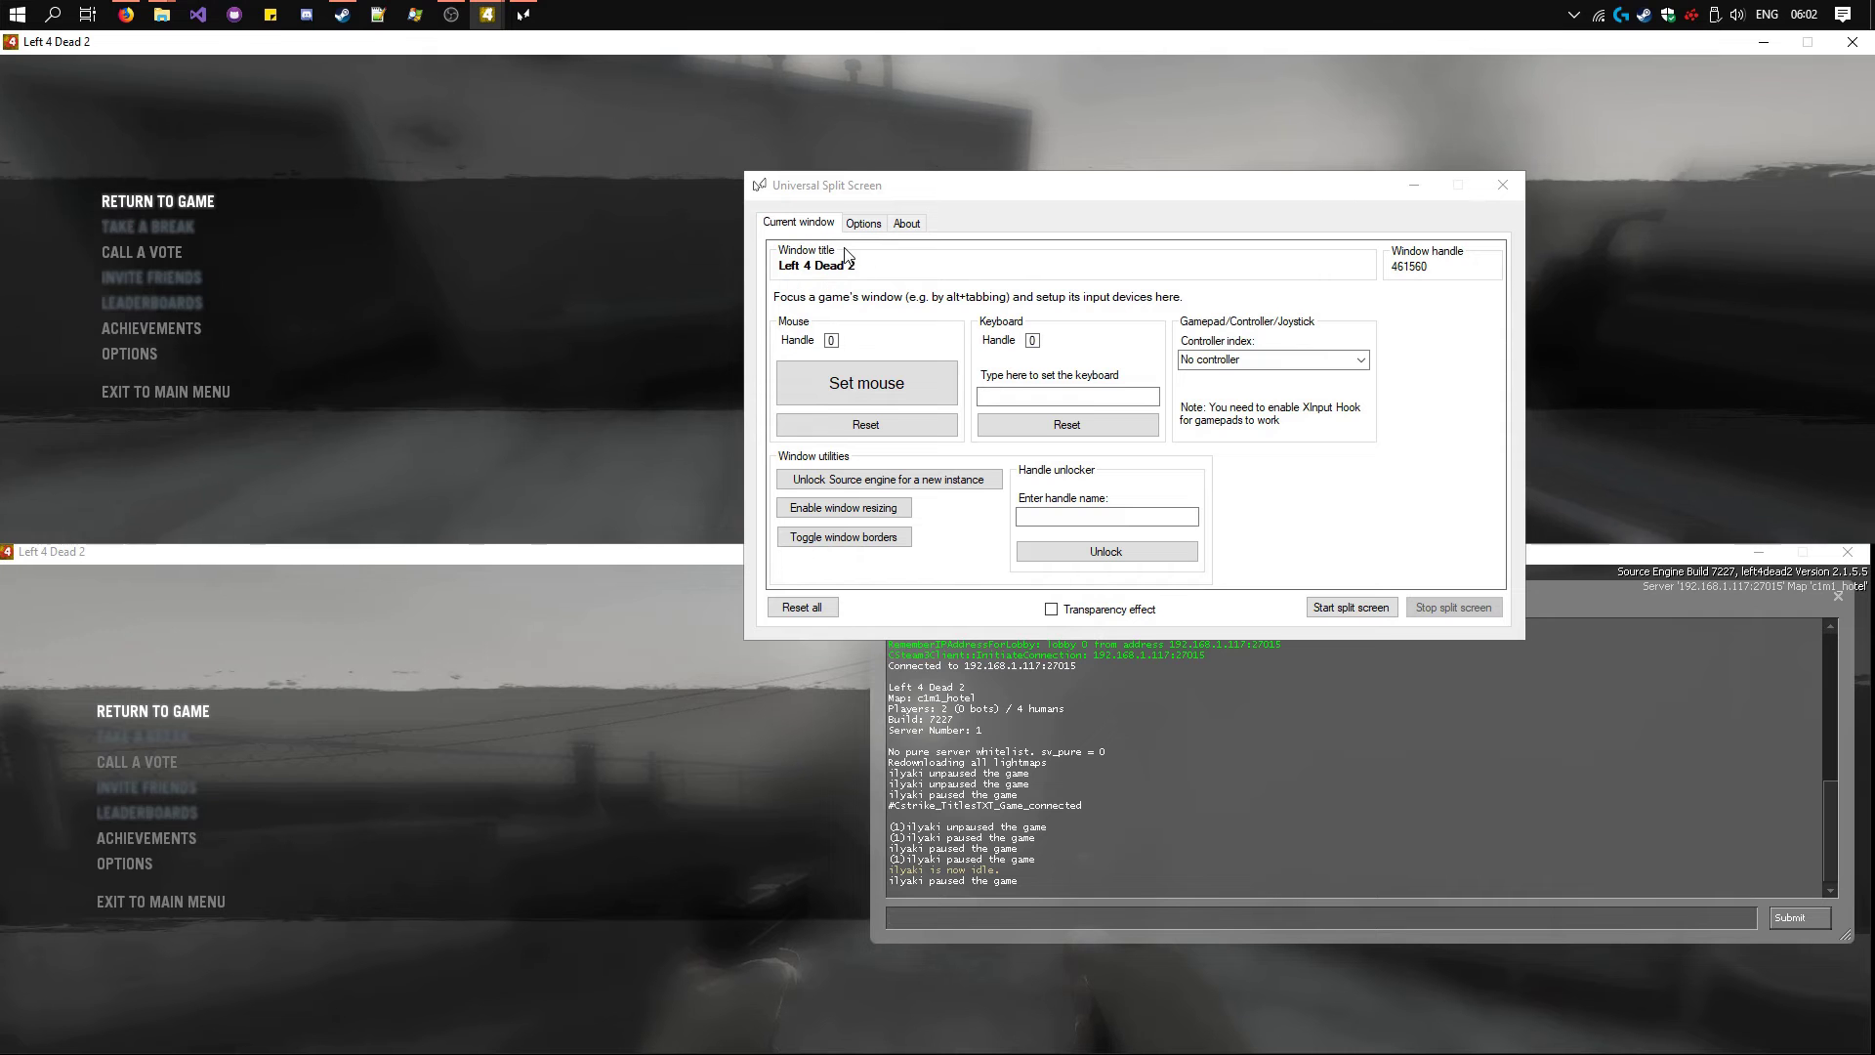
pyautogui.click(810, 378)
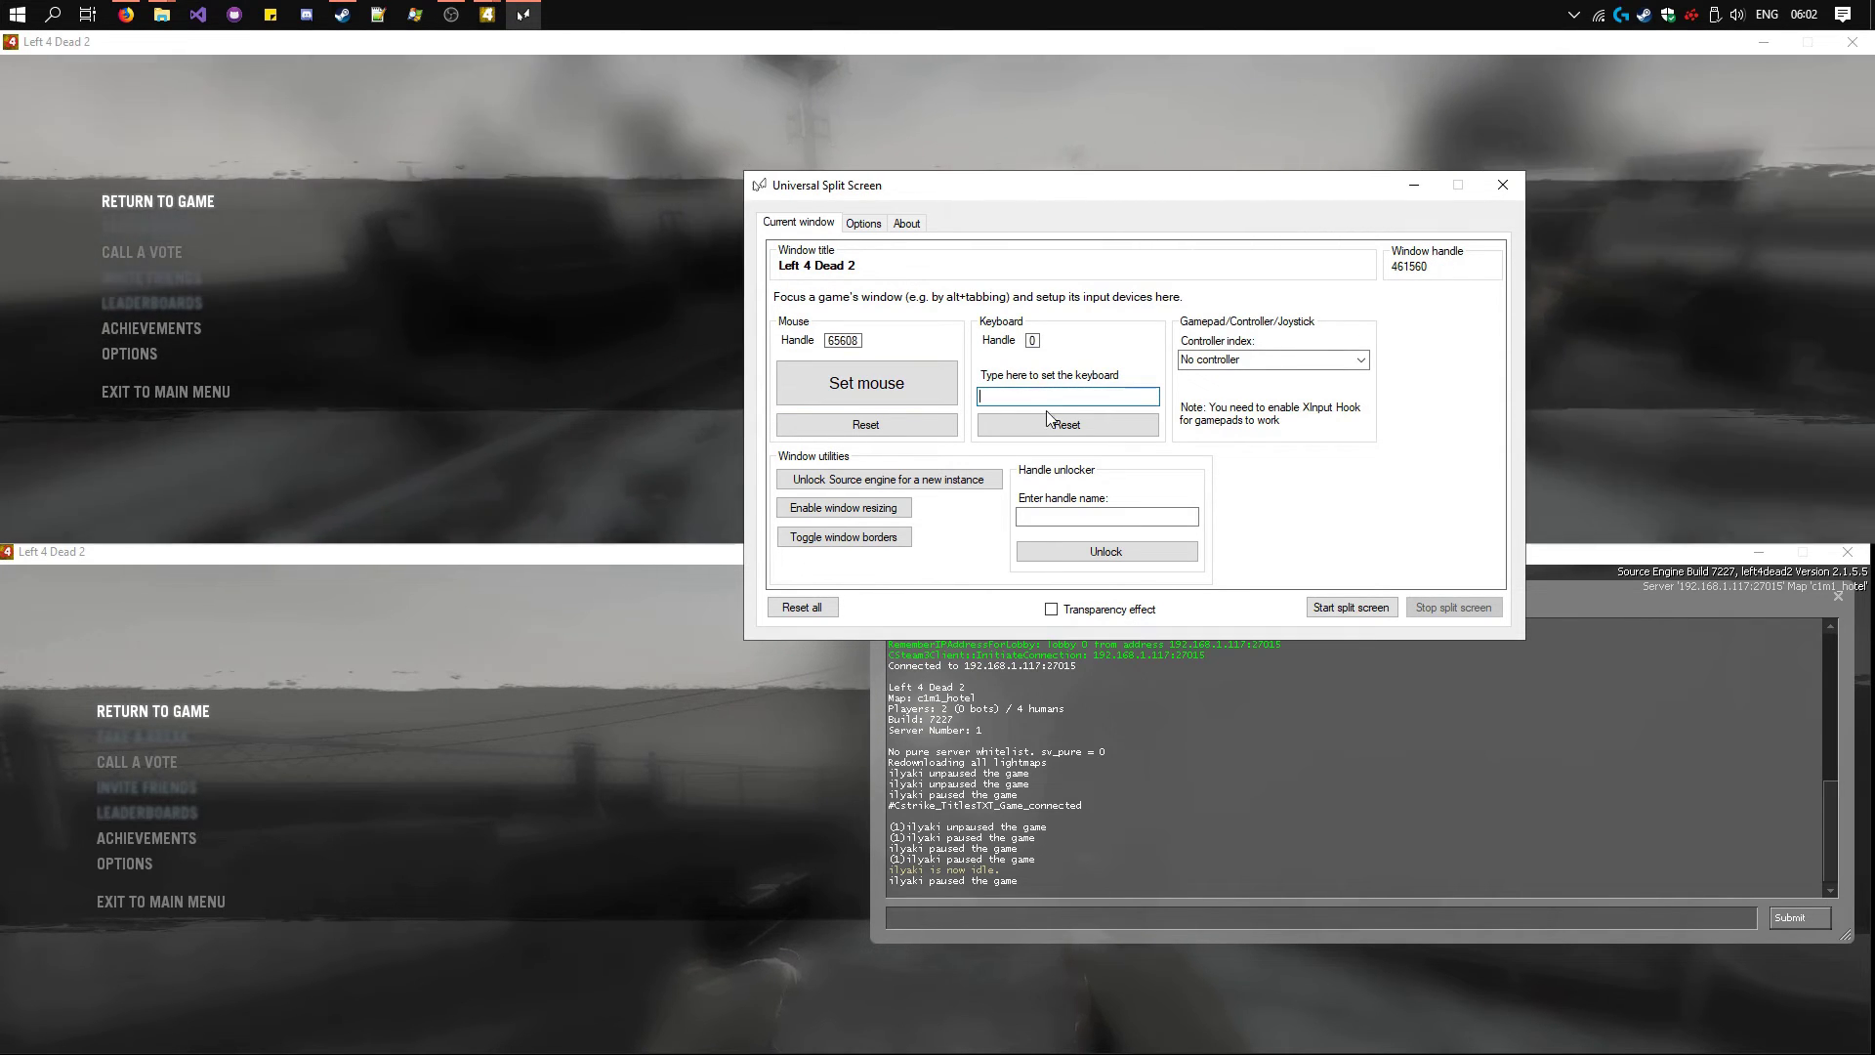
pyautogui.write('h')
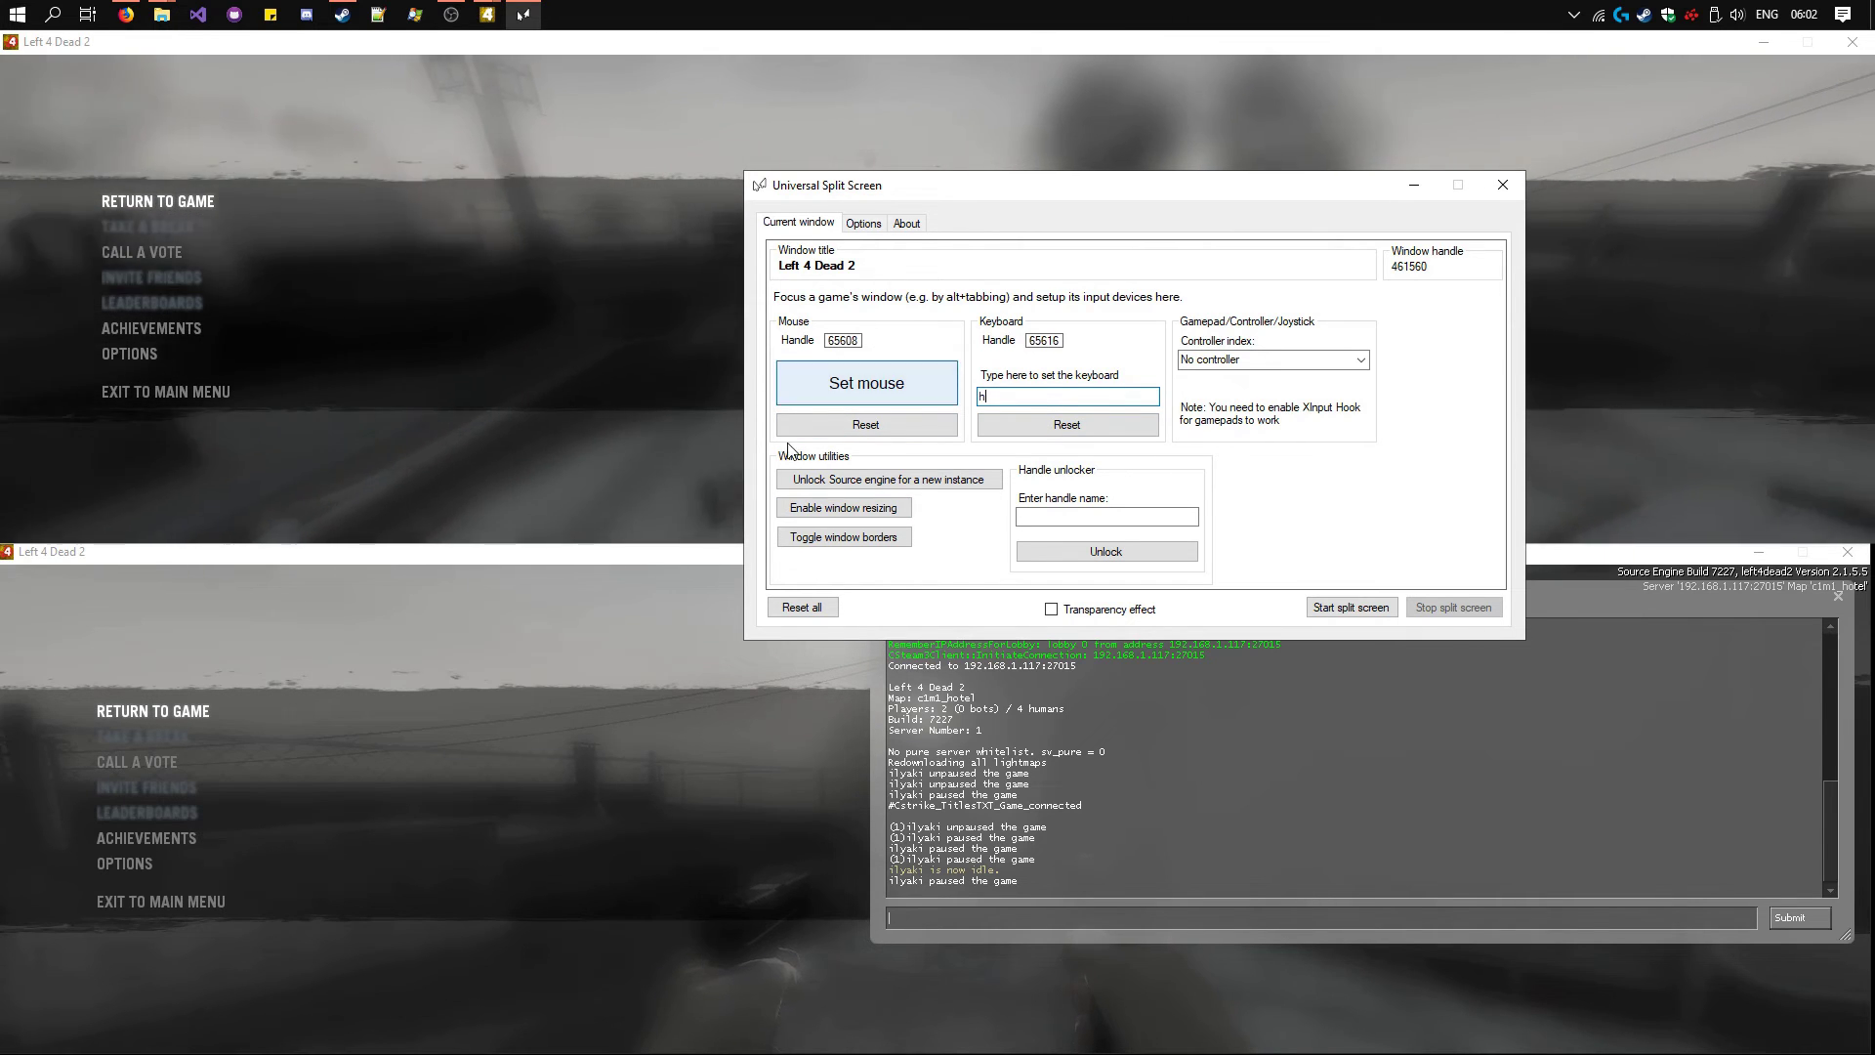
# Step: Assign the second player's mouse and keyboard to the other Left 4 Dead 2 window, without a controller, and start split screen
pyautogui.hotkey('alt', 'Tab')
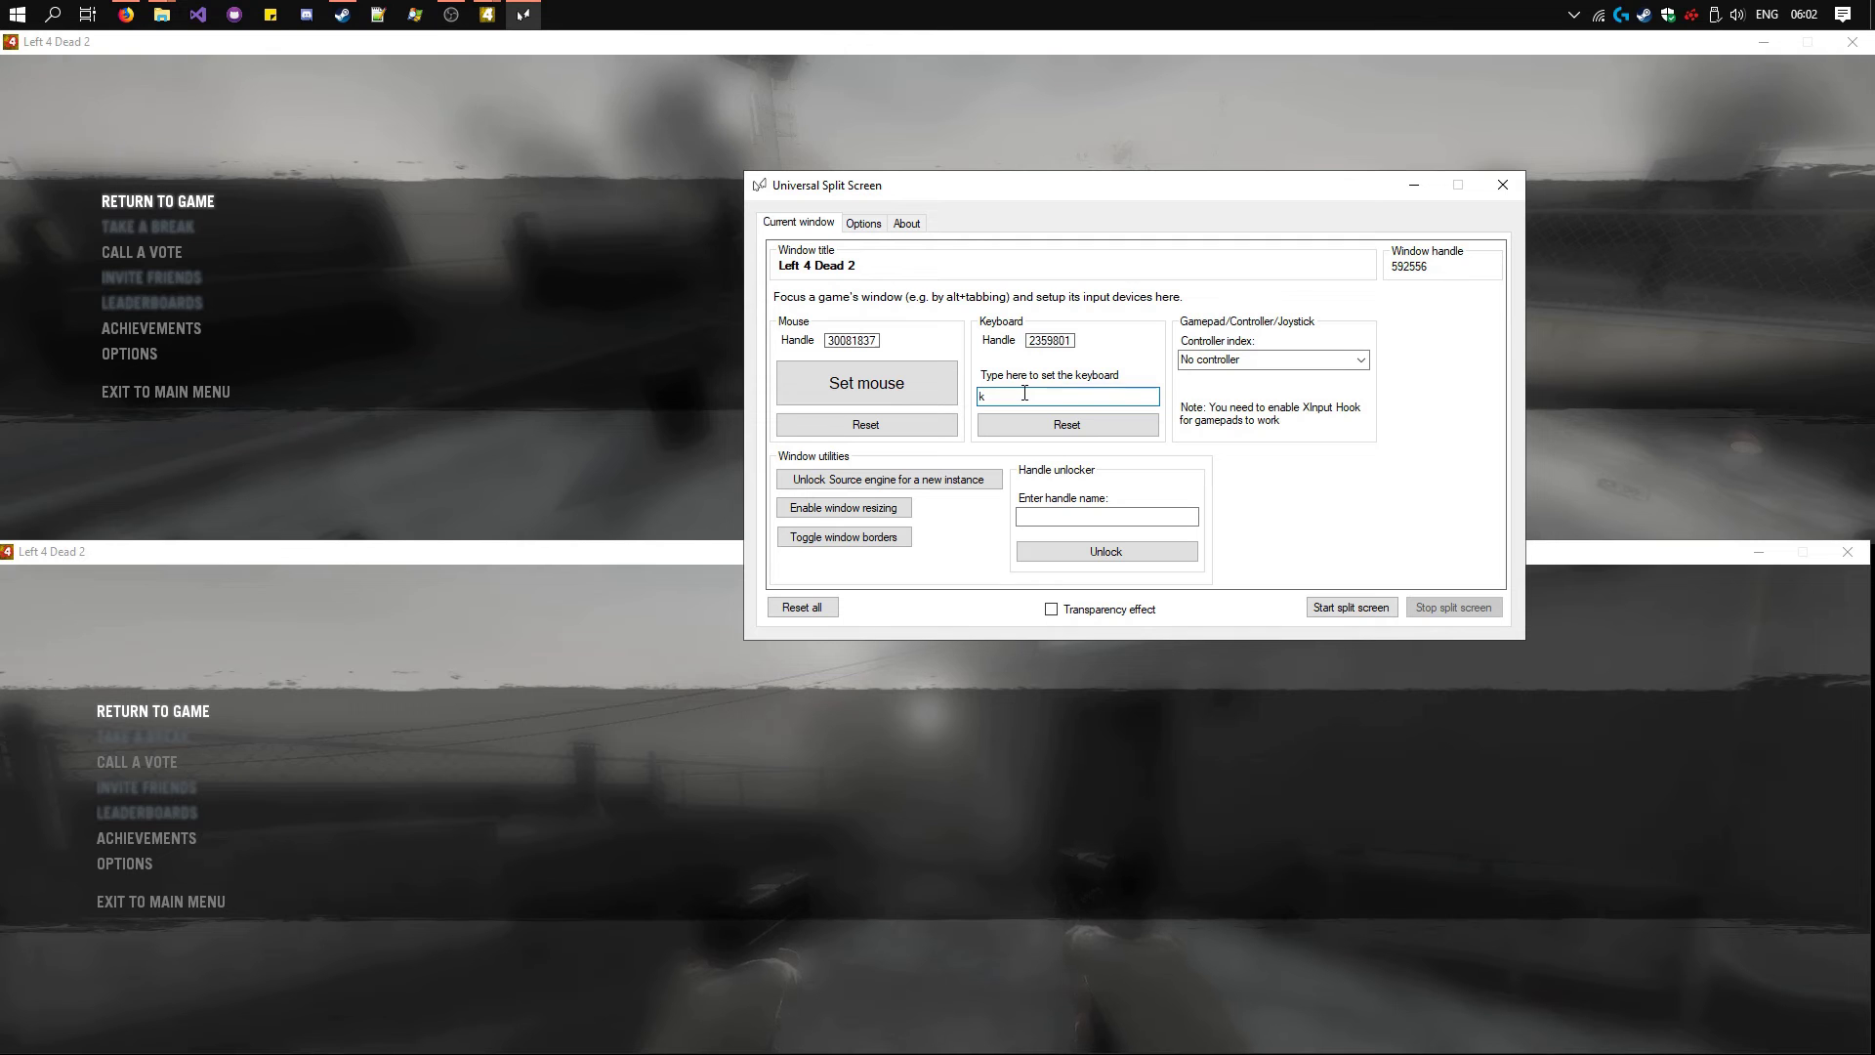
pyautogui.click(1360, 360)
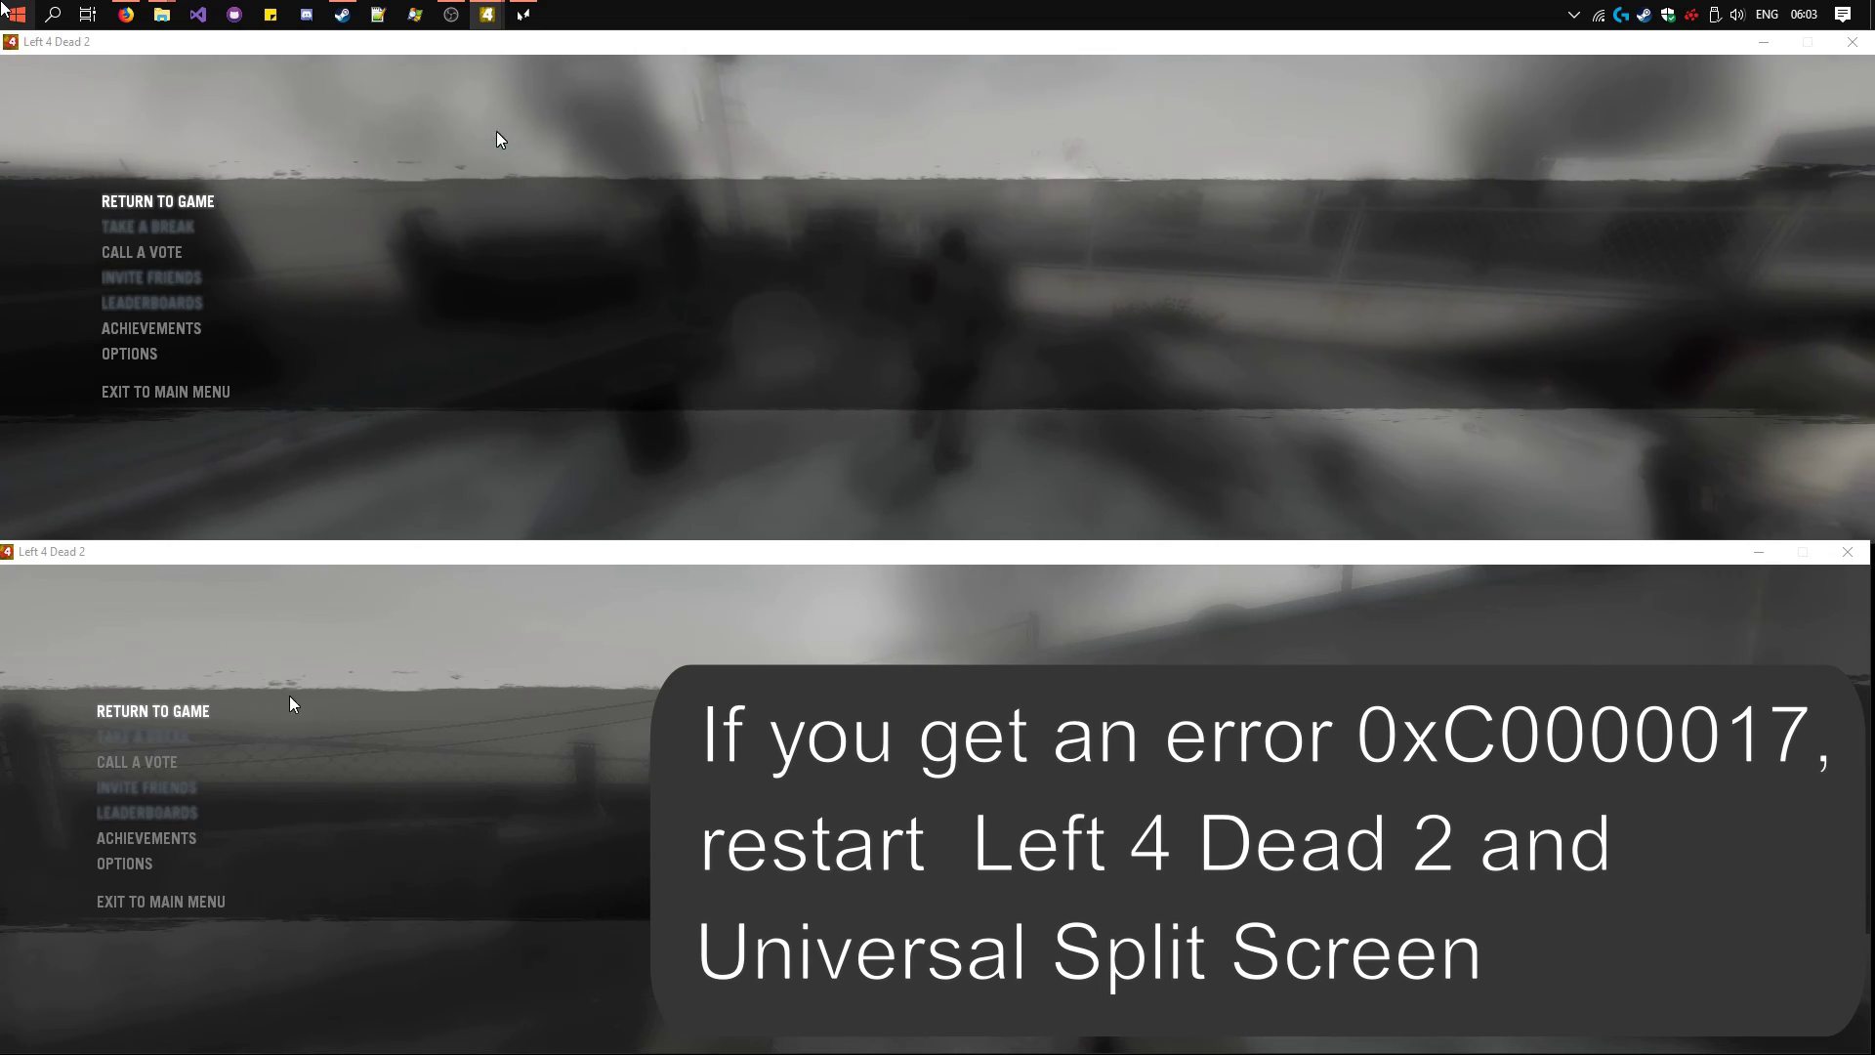
# Step: Return to play in both game instances with their own mice, and end the split screen session in Universal Split Screen
pyautogui.click(234, 202)
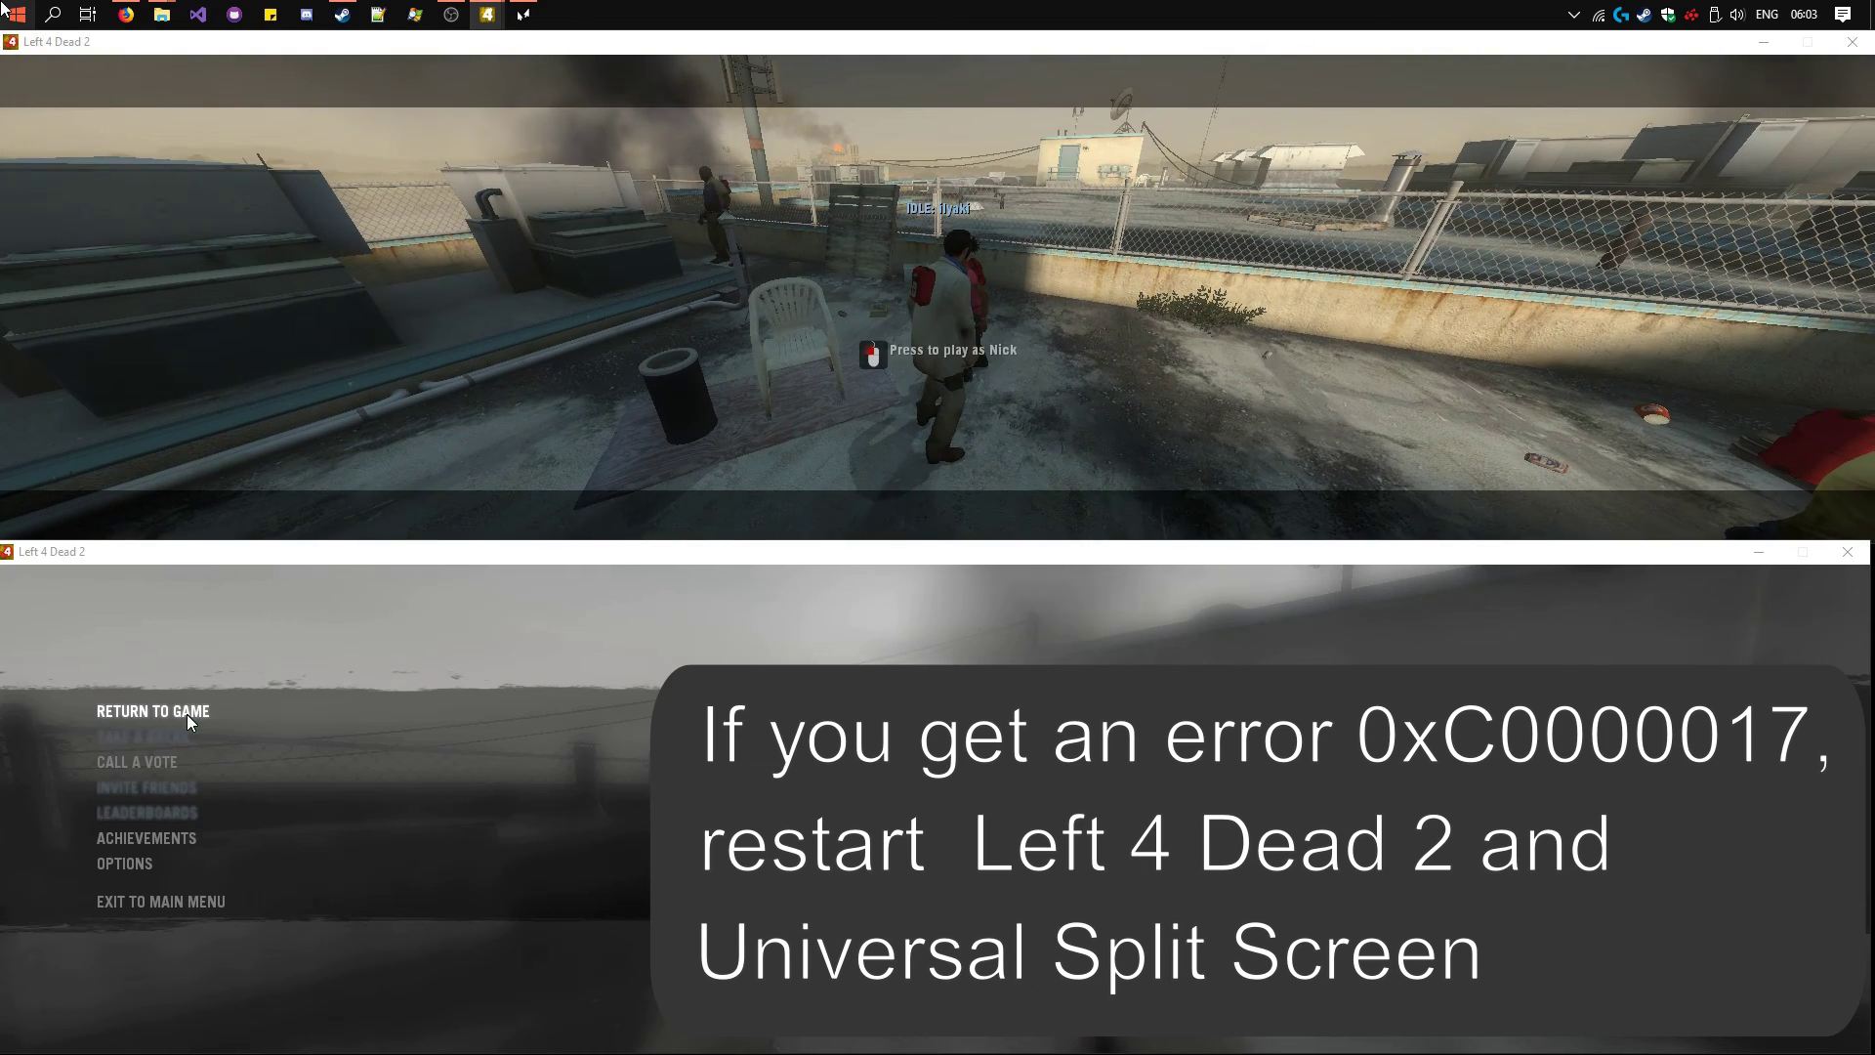
pyautogui.click(185, 711)
pyautogui.click(2, 6)
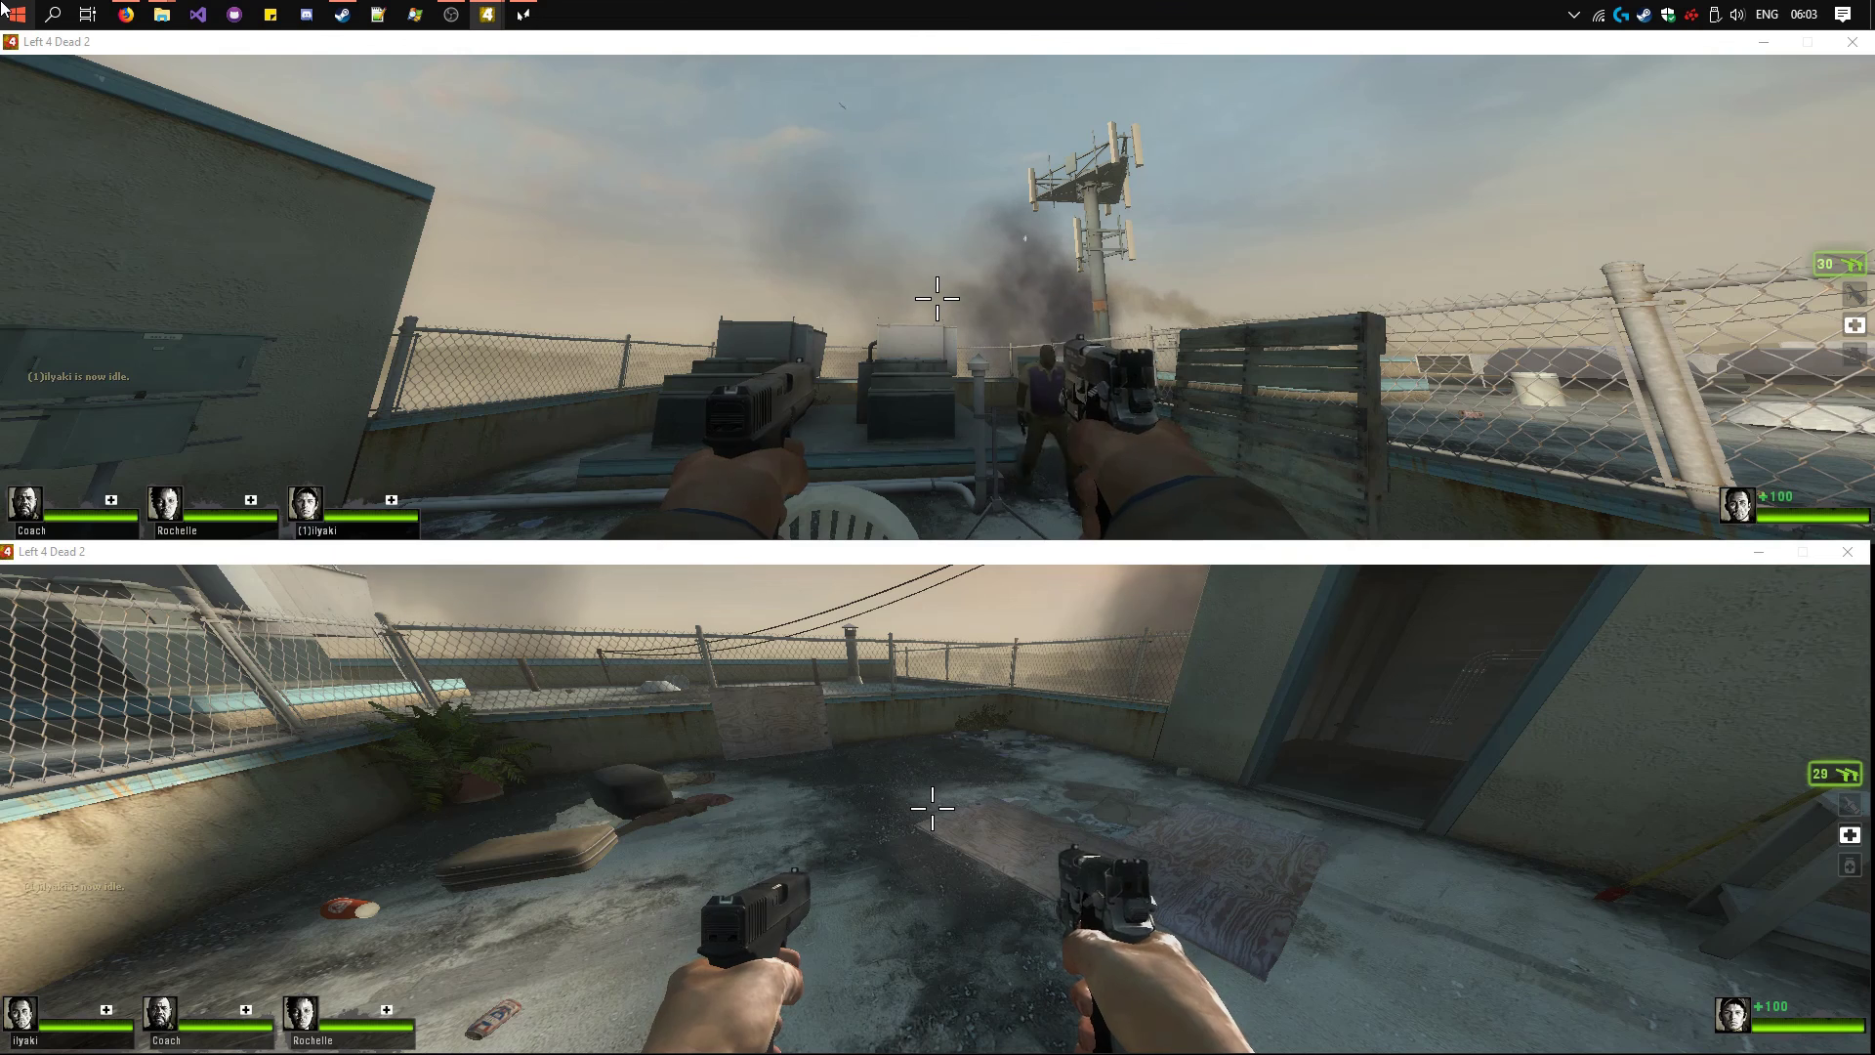
pyautogui.hotkey('alt', 'Tab')
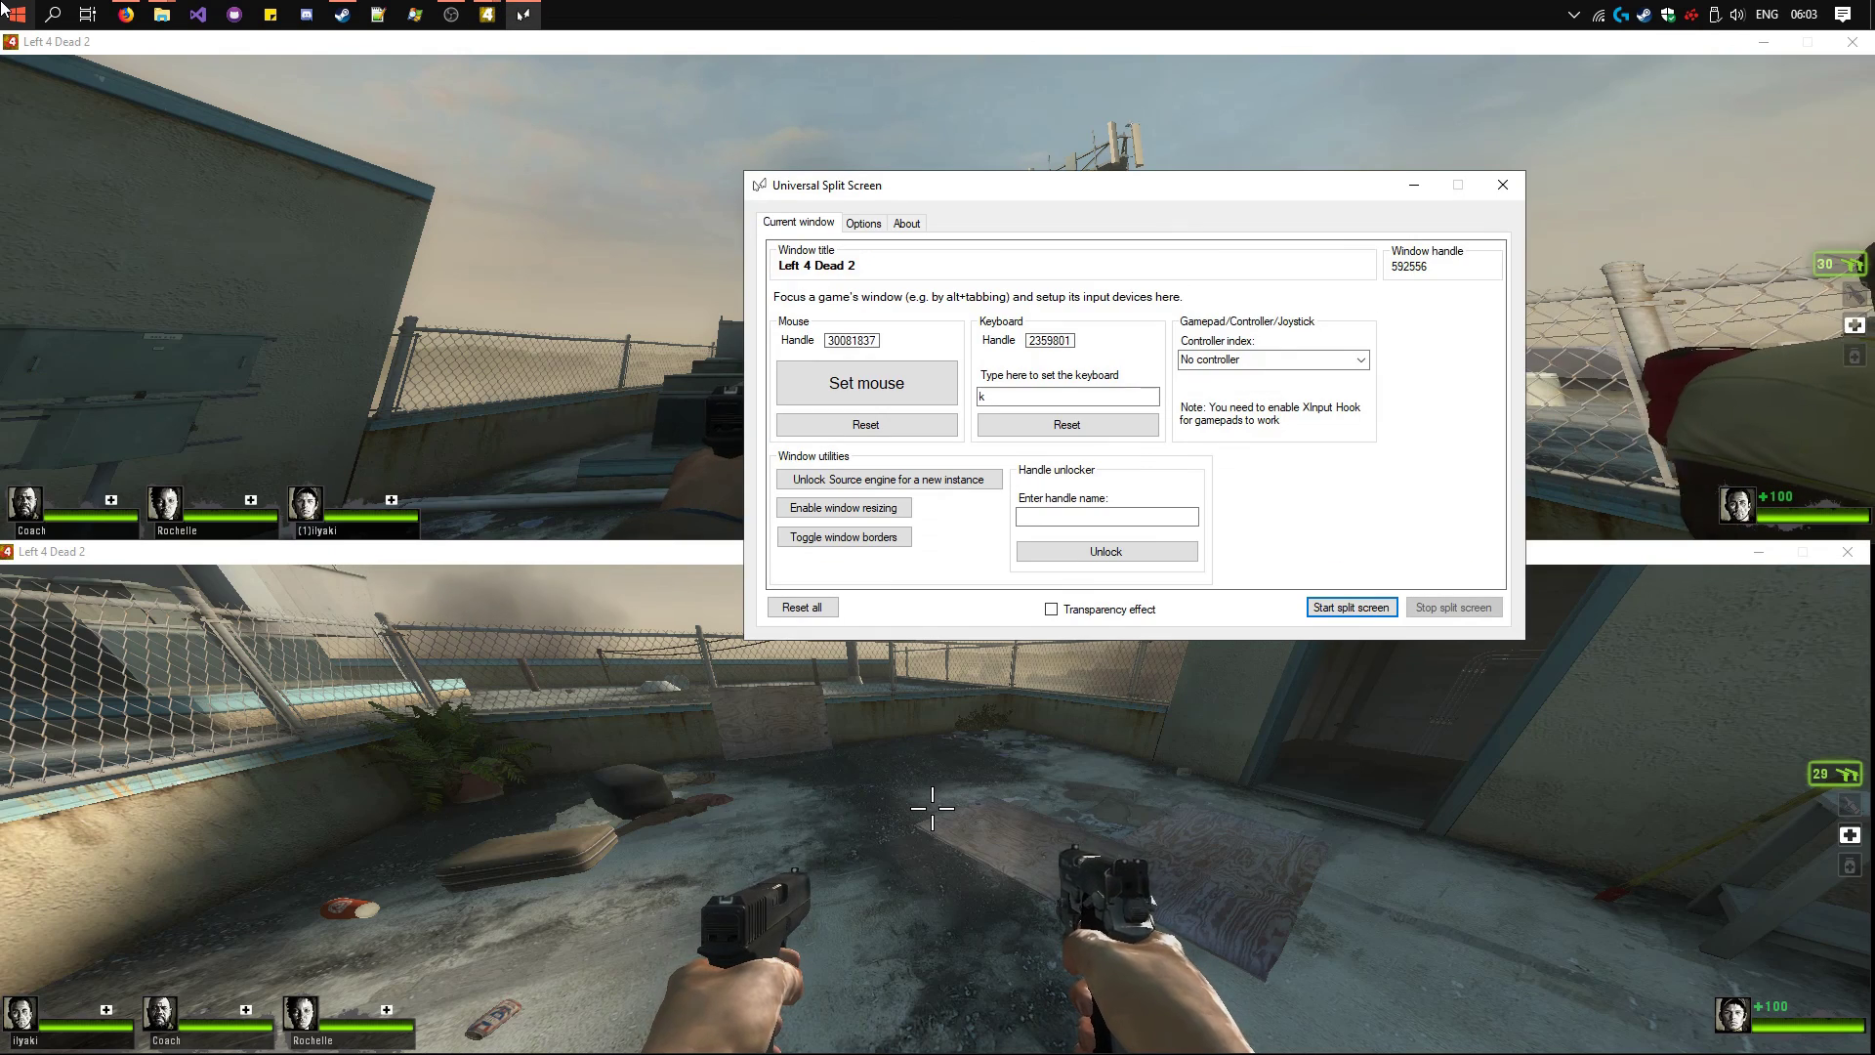